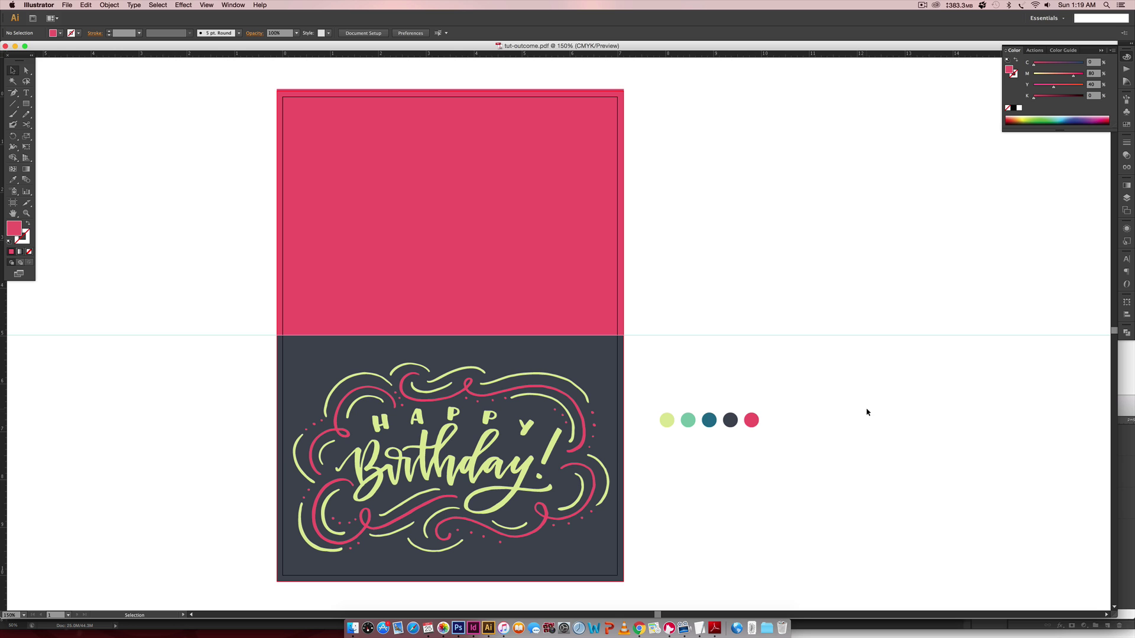
# Finish reviewing the trimmed card PDF in Adobe Reader, then bring the Photoshop card mockup forward
pyautogui.click(715, 628)
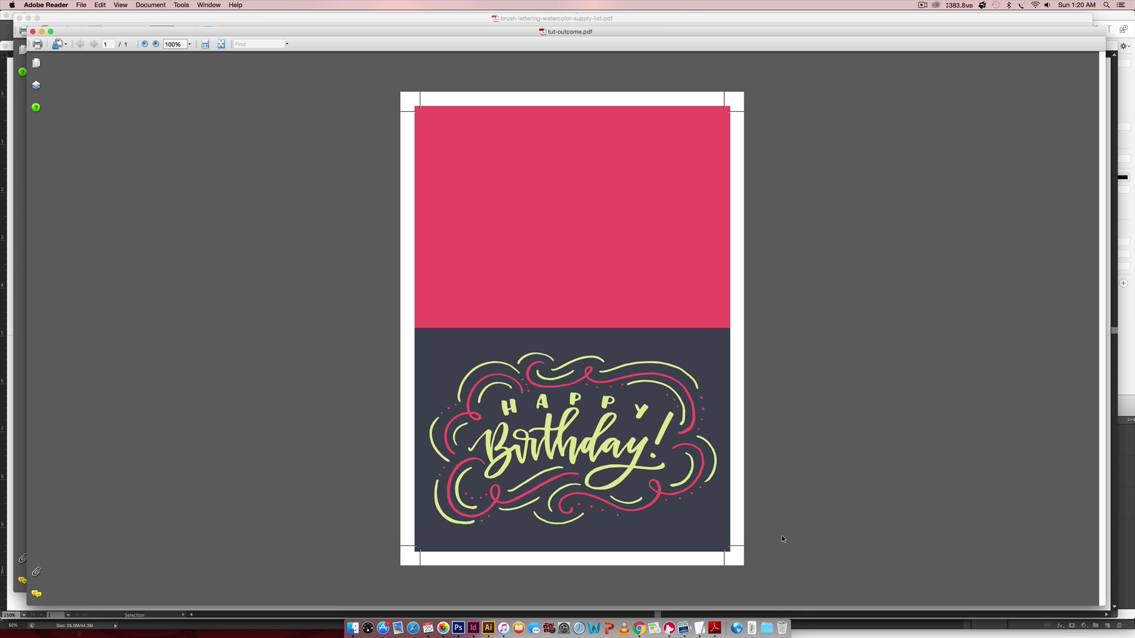
pyautogui.click(458, 628)
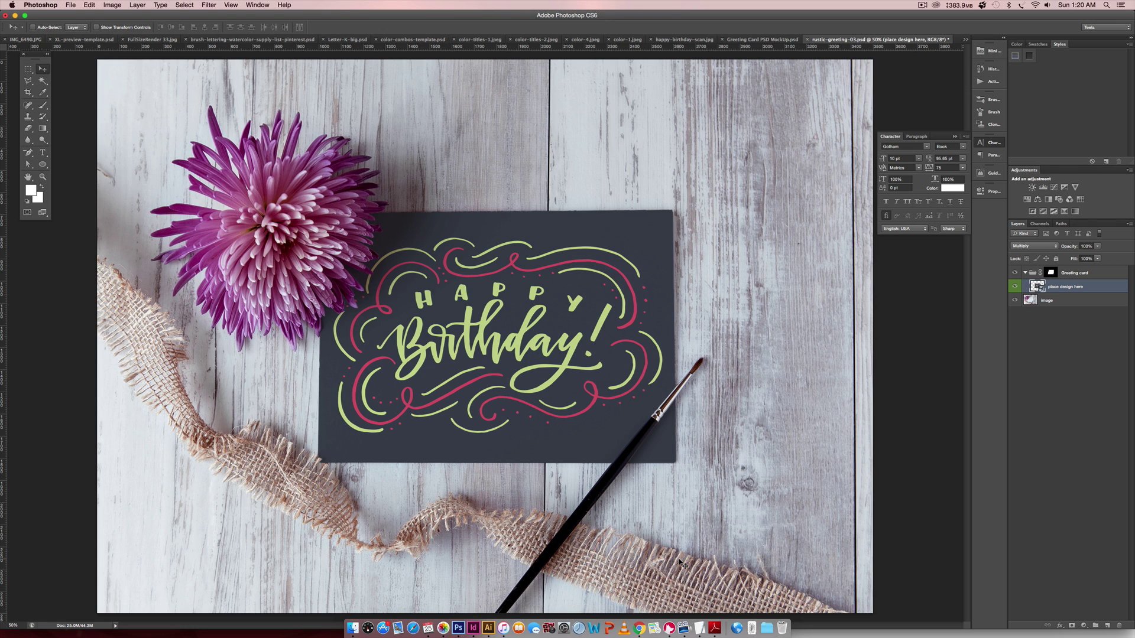
# Zoom the rustic-greeting mockup out to 33.33% to see the whole card, then go back to Illustrator
pyautogui.press('super+minus')
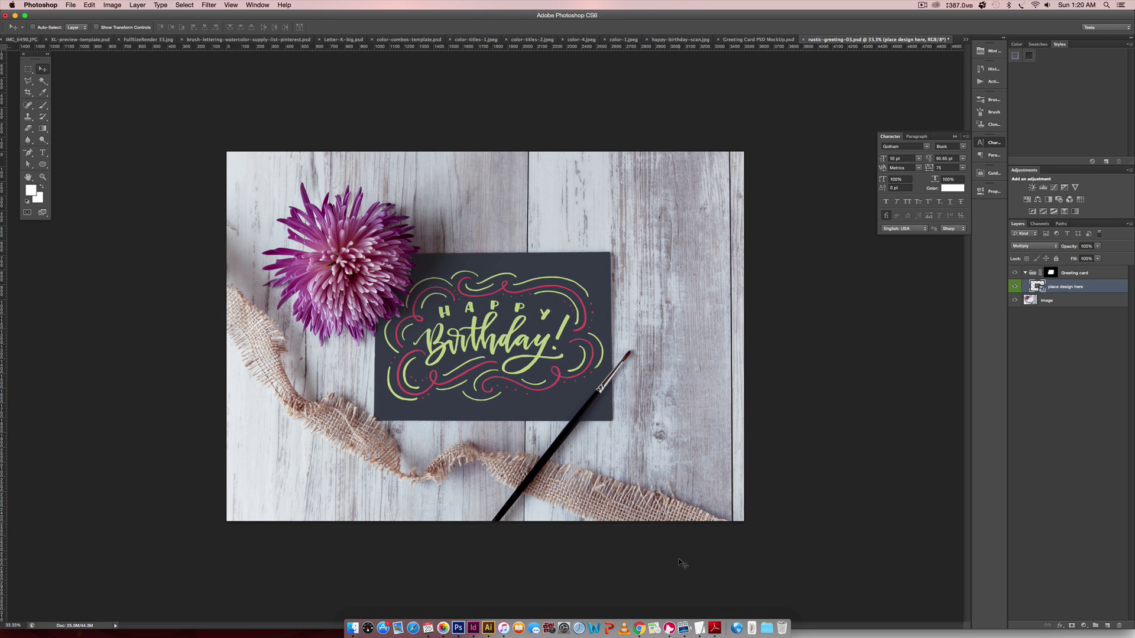
pyautogui.click(488, 628)
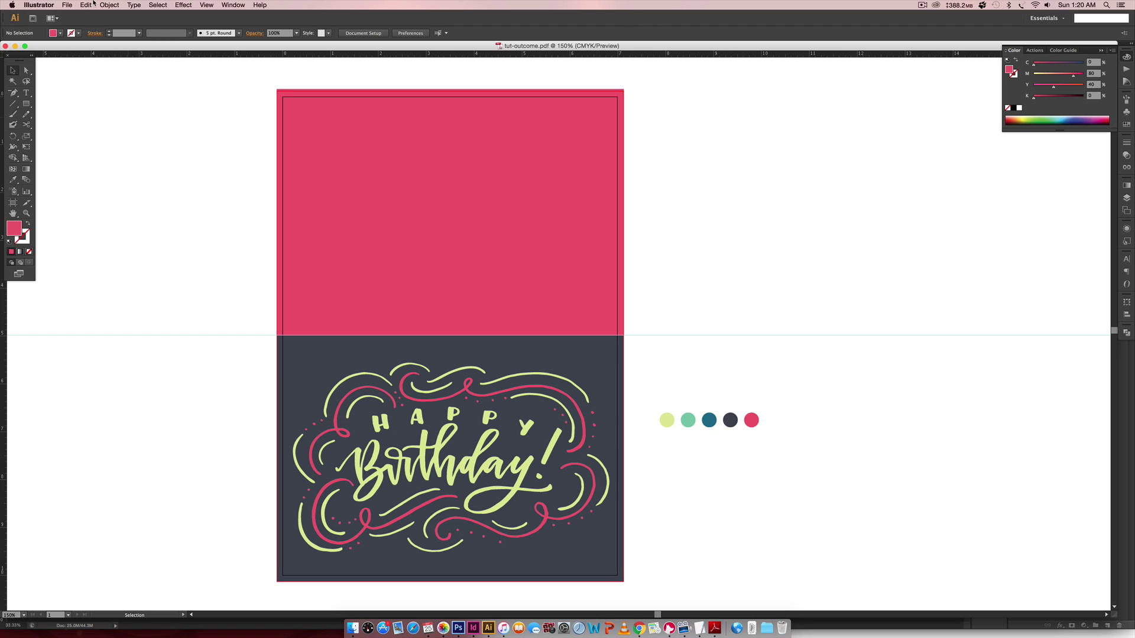
# Make a new 7 × 10 in CMYK document at 300 ppi with 0.125 in bleed
pyautogui.click(69, 4)
pyautogui.click(83, 14)
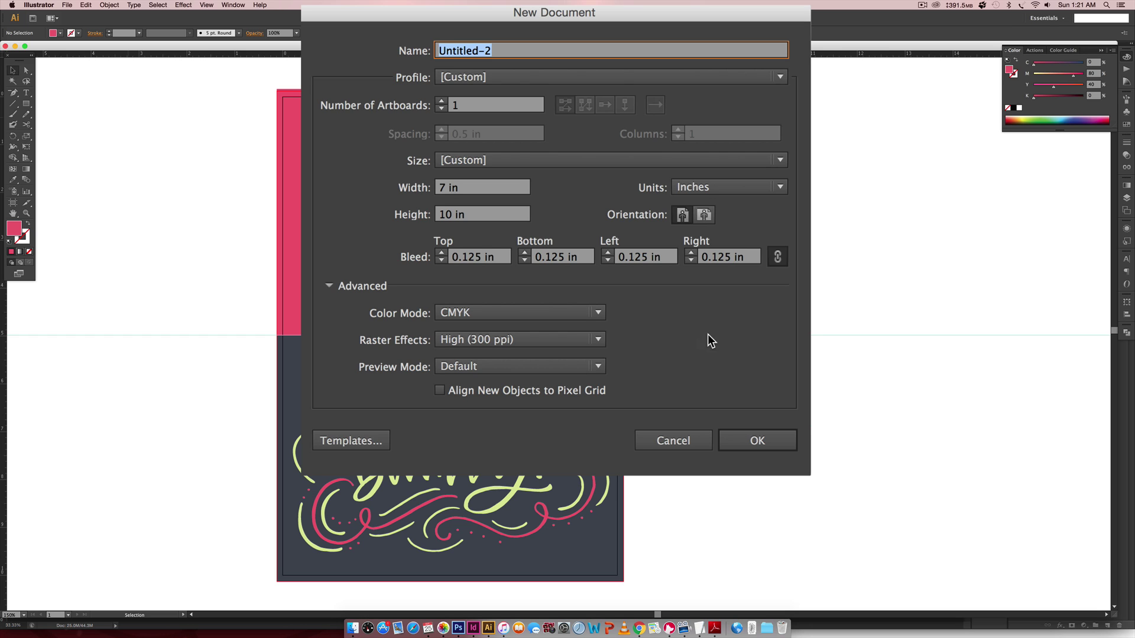
pyautogui.click(768, 443)
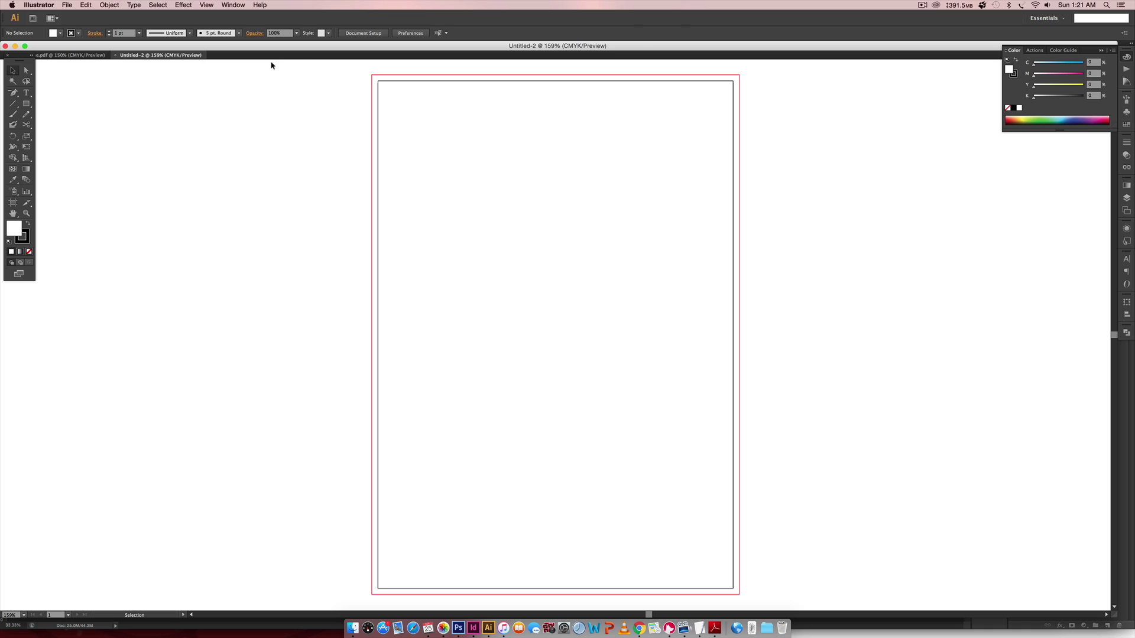
# Copy the five palette circles from tut-outcome and paste them just right of the Untitled-2 artboard
pyautogui.click(71, 55)
pyautogui.moveTo(768, 412); pyautogui.dragTo(653, 456)
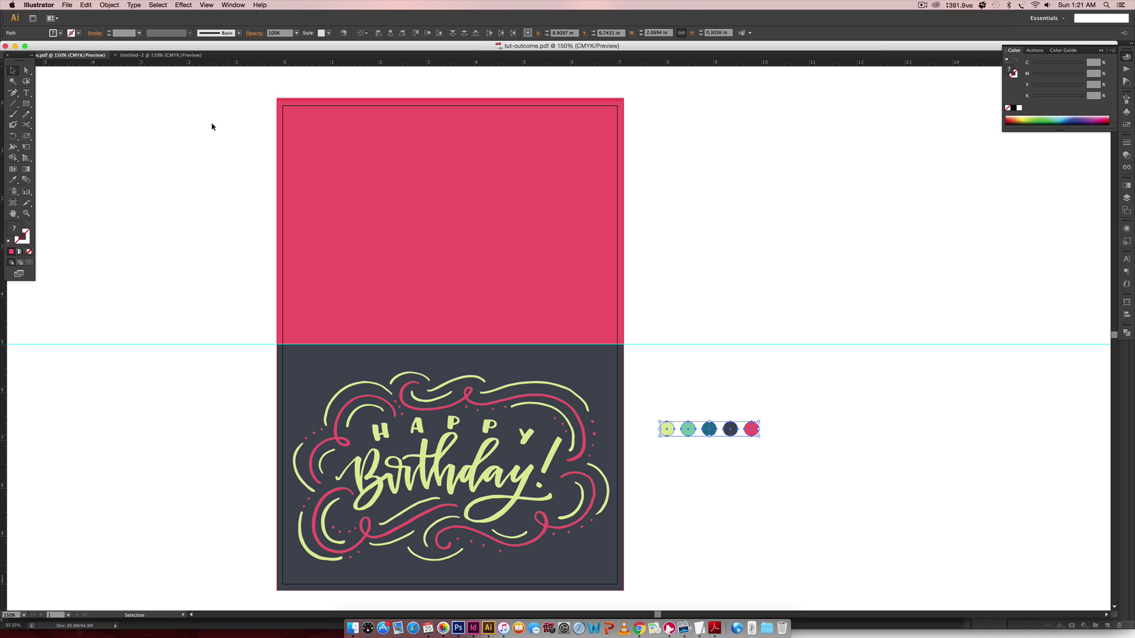
pyautogui.click(175, 58)
pyautogui.hotkey('ctrl', 'v')
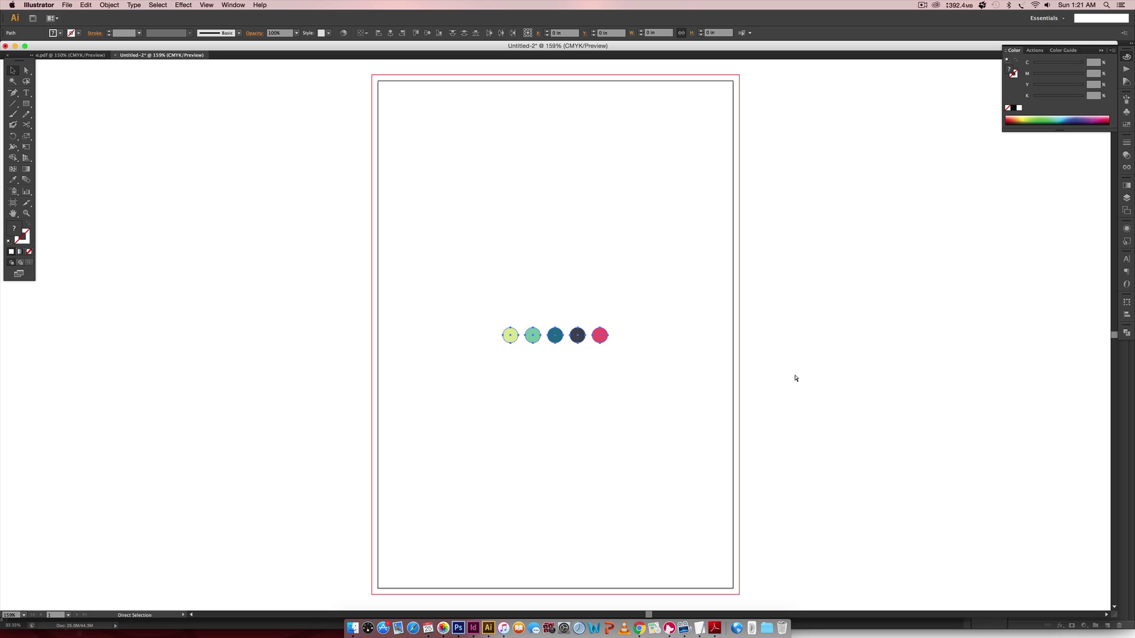
pyautogui.moveTo(599, 339); pyautogui.dragTo(881, 351)
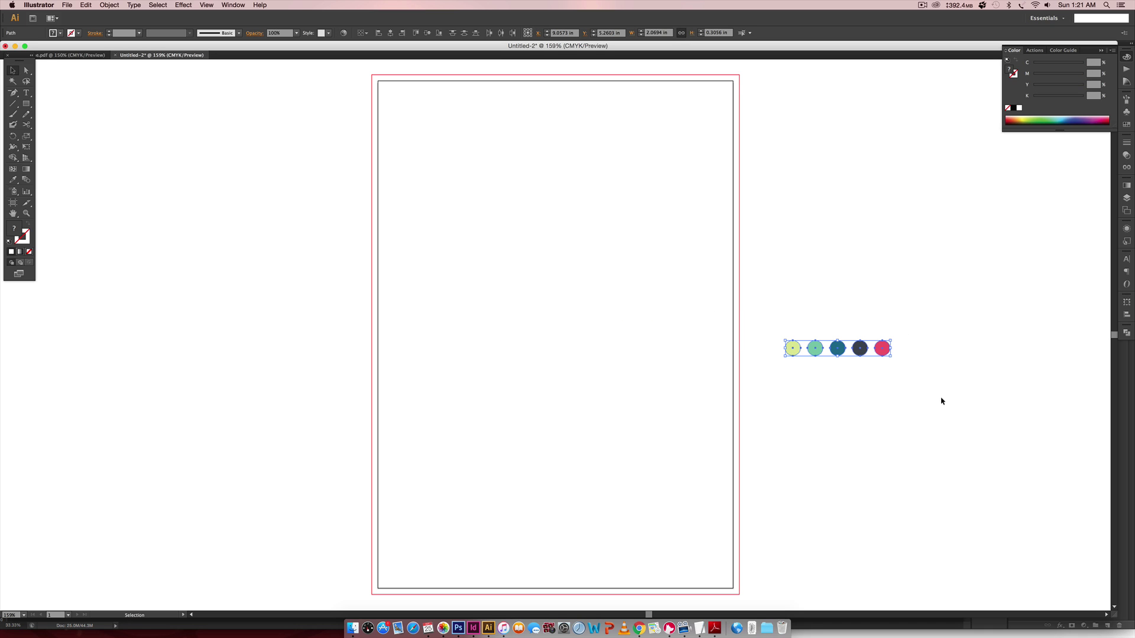
pyautogui.hscroll(5, 928, 392)
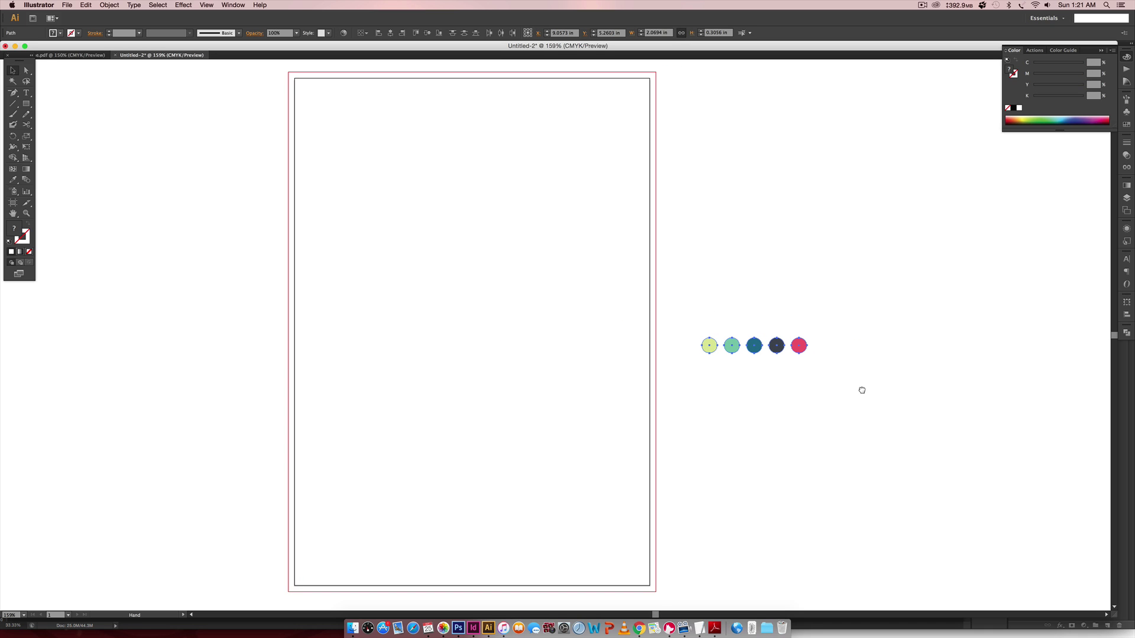
pyautogui.click(435, 239)
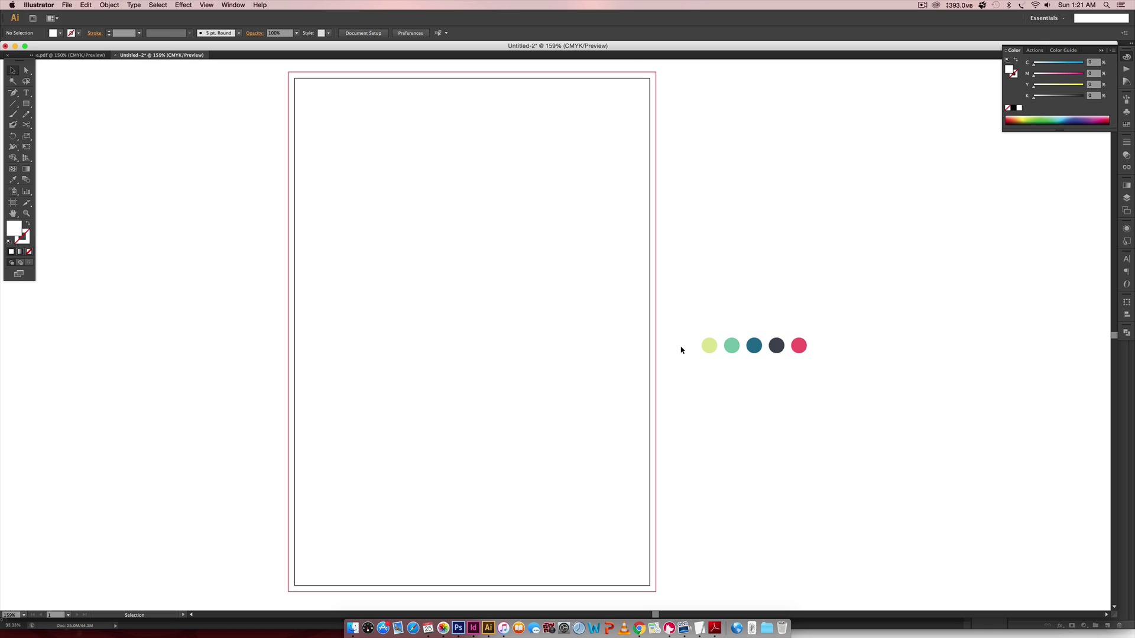
# Place happy-birthday-scan.jpg, shrink it into the artboard's lower part, and zoom to 150%
pyautogui.click(65, 4)
pyautogui.click(95, 136)
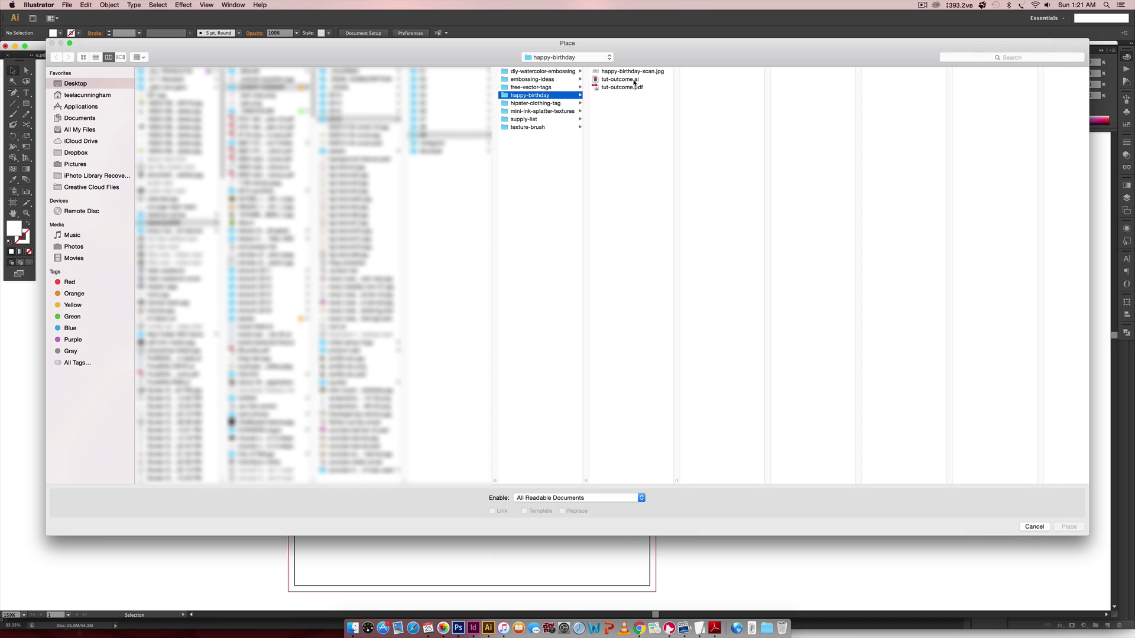
pyautogui.click(637, 72)
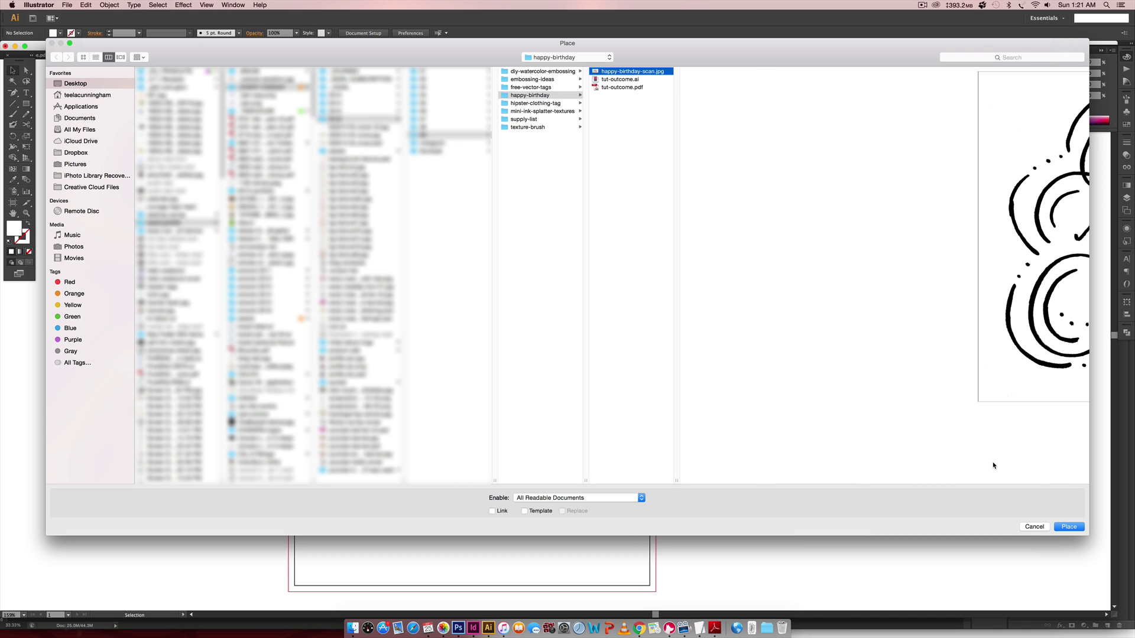
pyautogui.click(1063, 530)
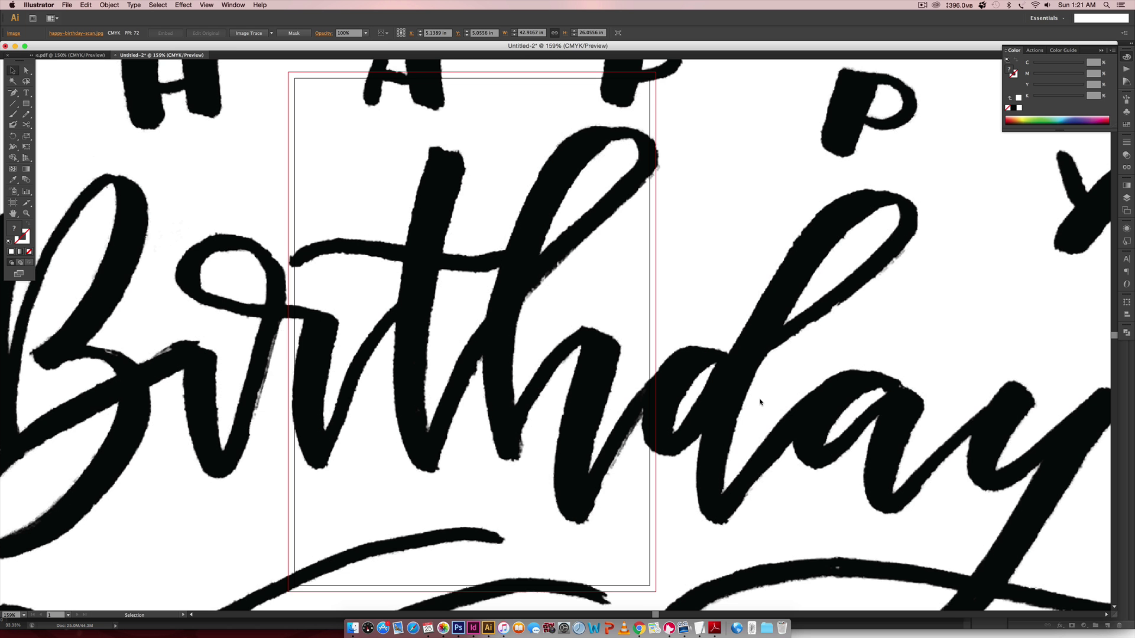
pyautogui.scroll(-5, 549, 289)
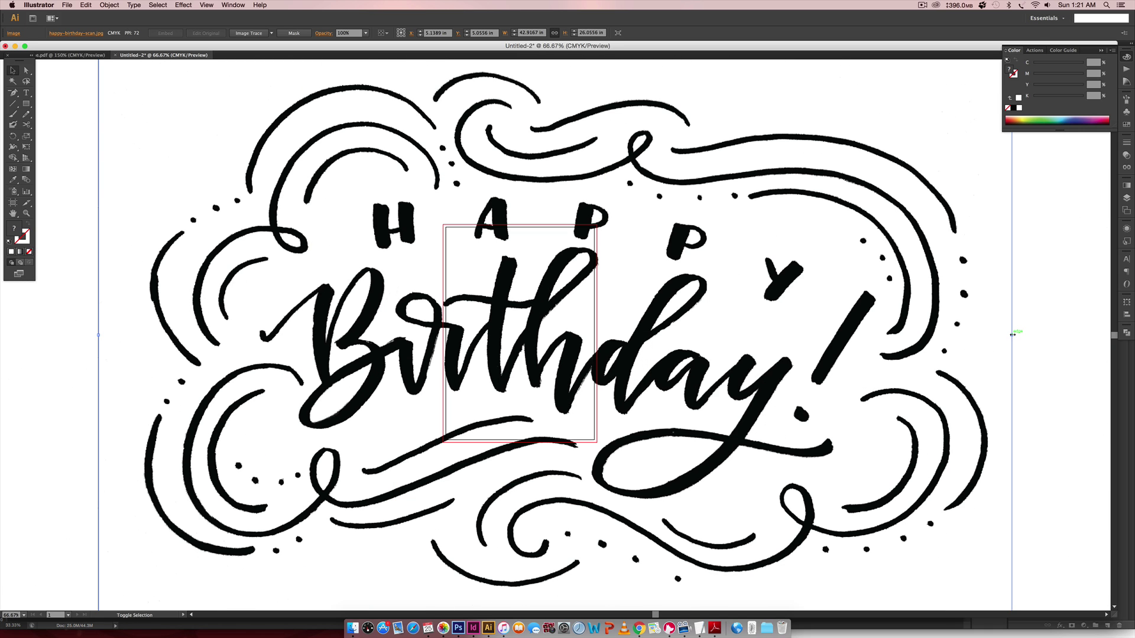
pyautogui.moveTo(1011, 335); pyautogui.dragTo(567, 398)
pyautogui.click(661, 406)
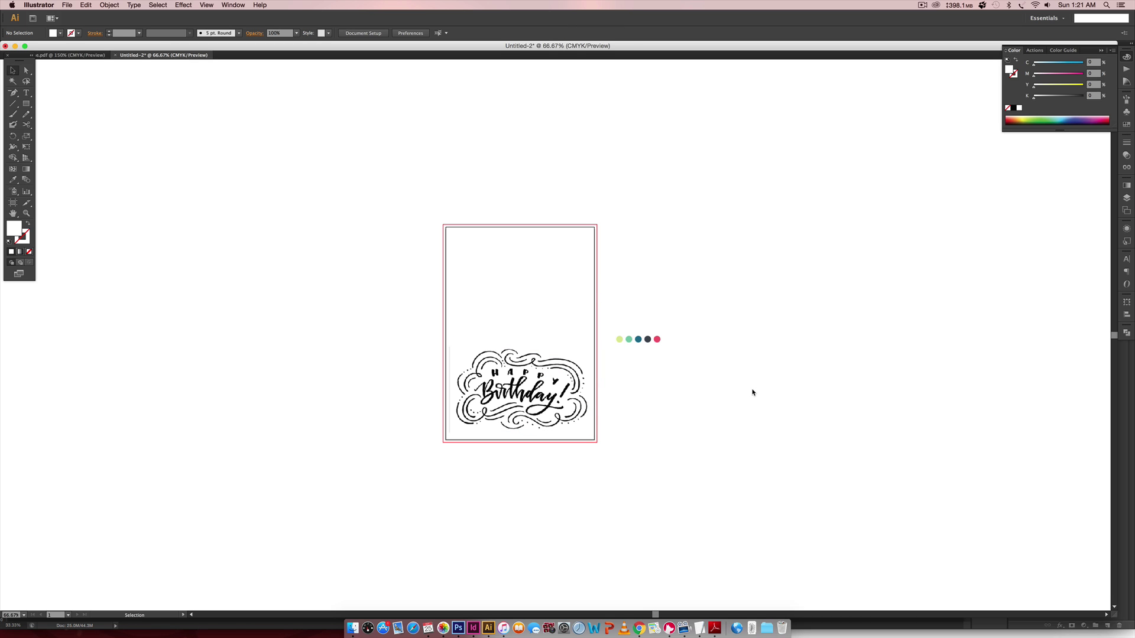
pyautogui.press('super+equal')
pyautogui.press('super+equal')
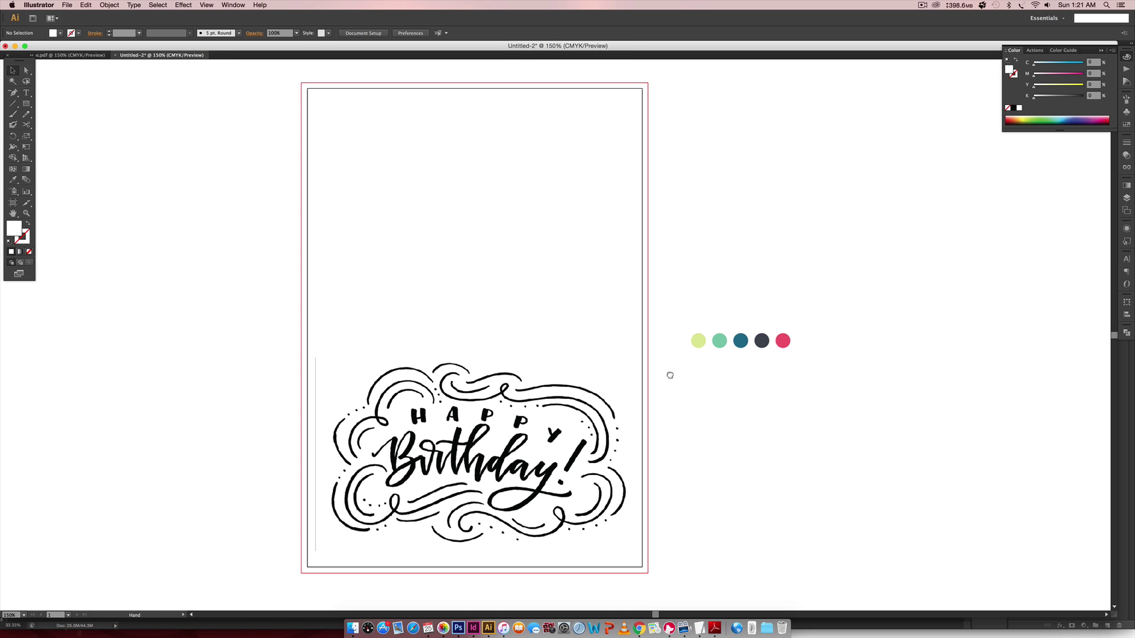
pyautogui.moveTo(670, 375); pyautogui.dragTo(666, 318)
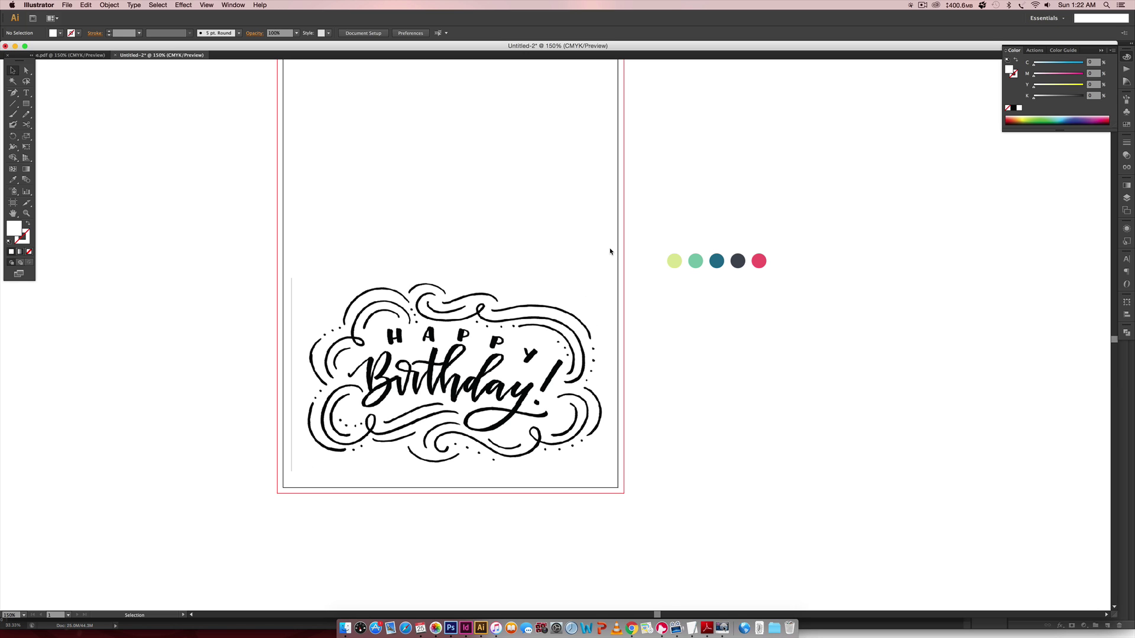
pyautogui.press('space')
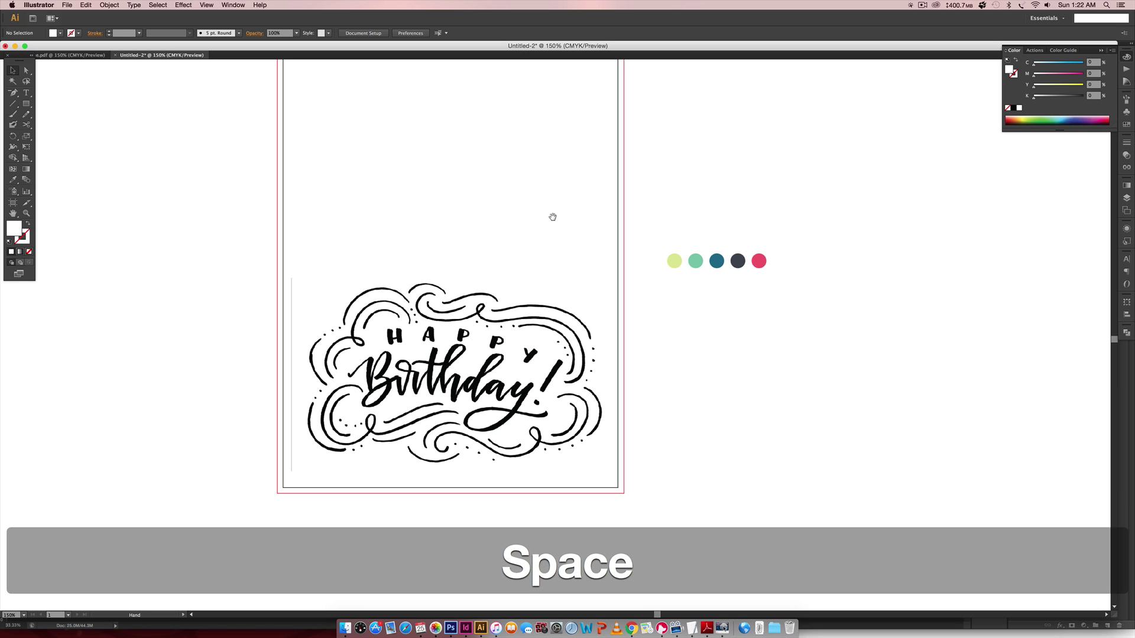
pyautogui.moveTo(552, 215); pyautogui.dragTo(539, 188)
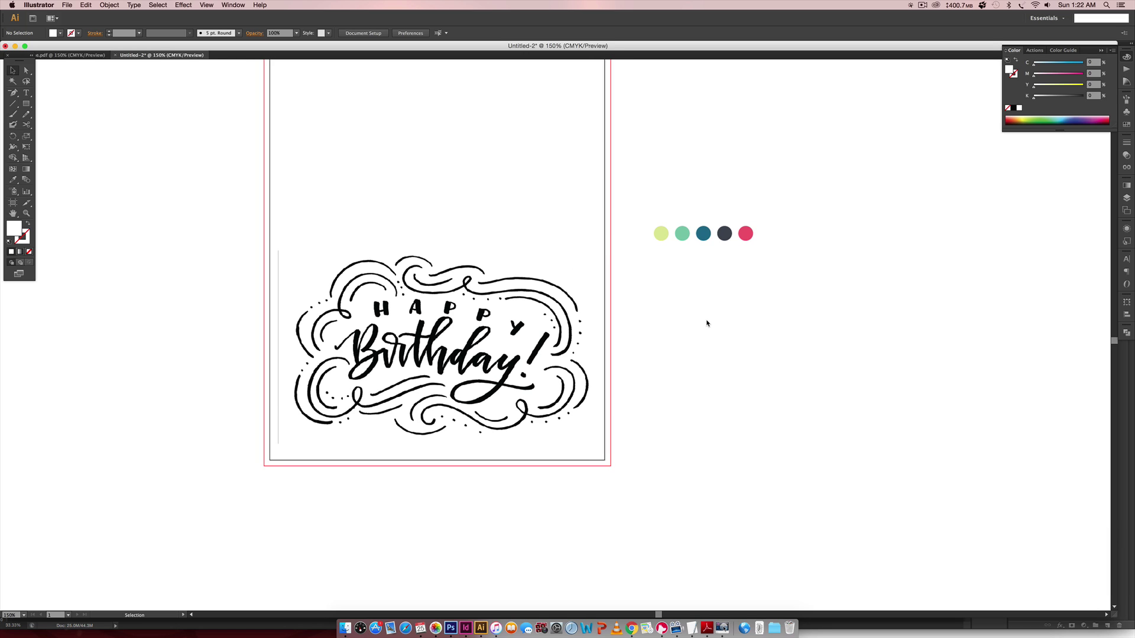
pyautogui.press('alt')
pyautogui.press('super')
# Turn on rulers and drag a horizontal fold guide to the artboard's mid-height
pyautogui.scroll(10, 680, 309)
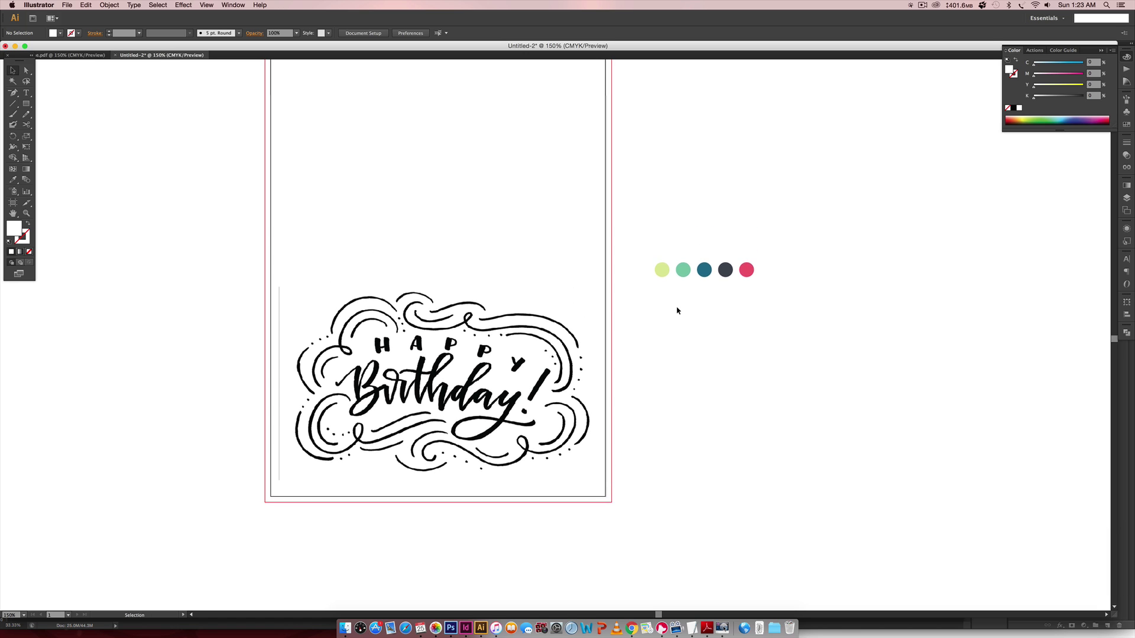
pyautogui.scroll(-3, 687, 258)
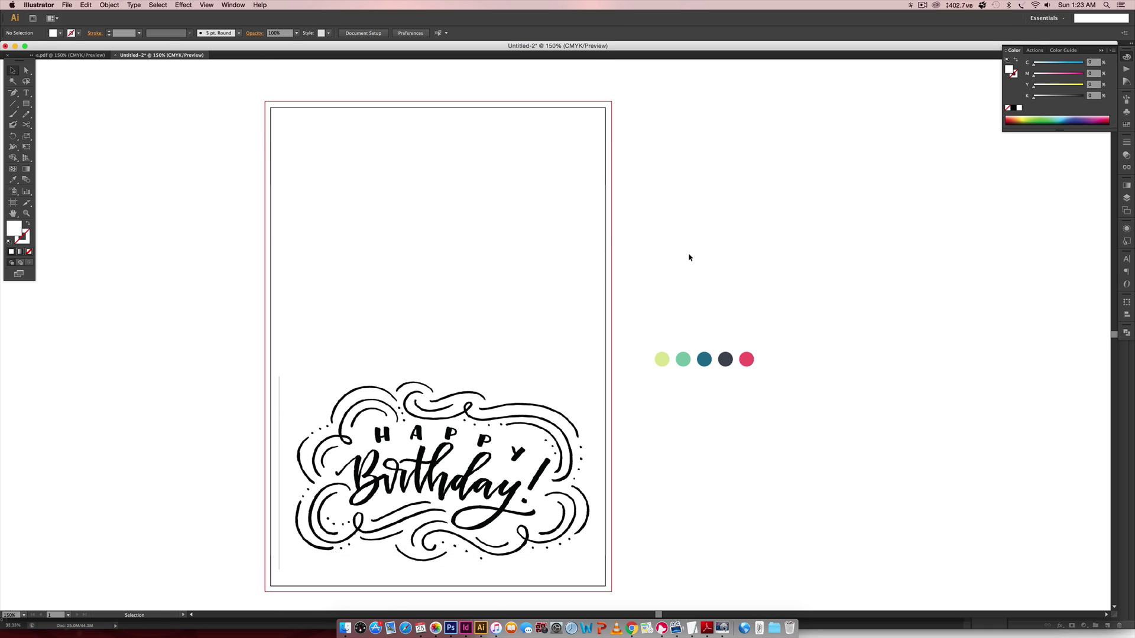
pyautogui.press('super+r')
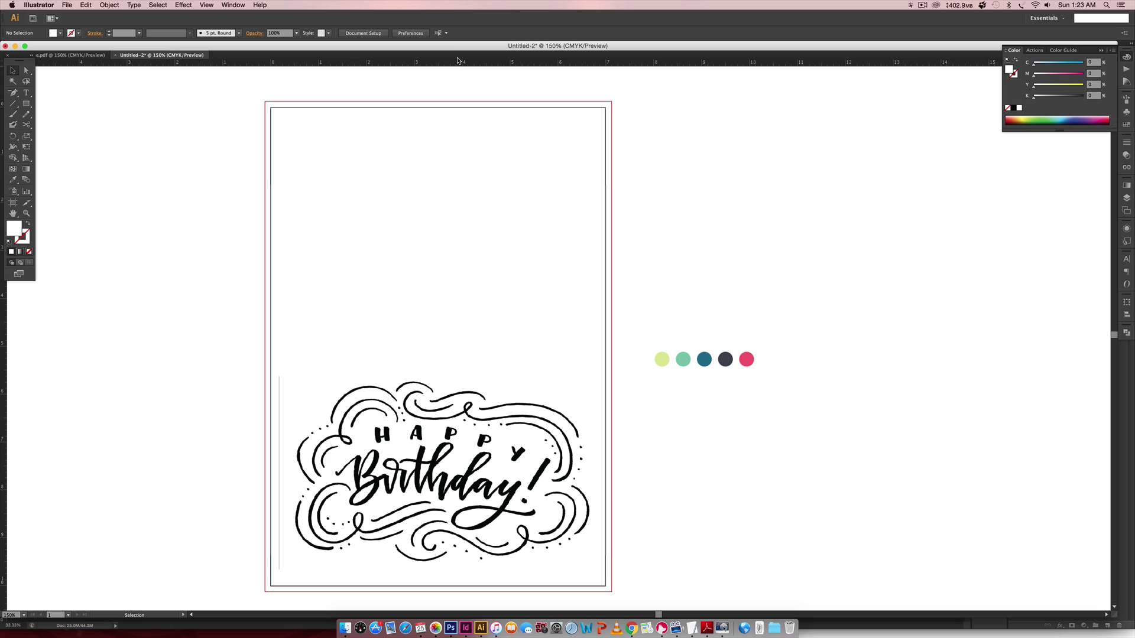
pyautogui.moveTo(457, 61); pyautogui.dragTo(451, 349)
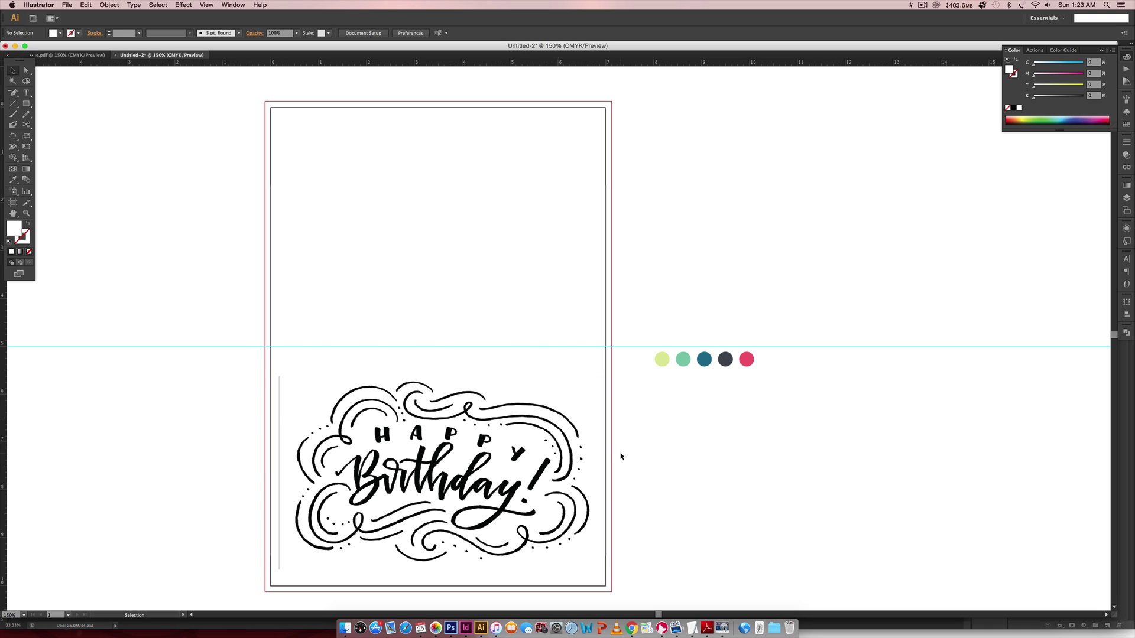
# Tilt the lettering scan slightly counter-clockwise and move it up a little
pyautogui.click(532, 429)
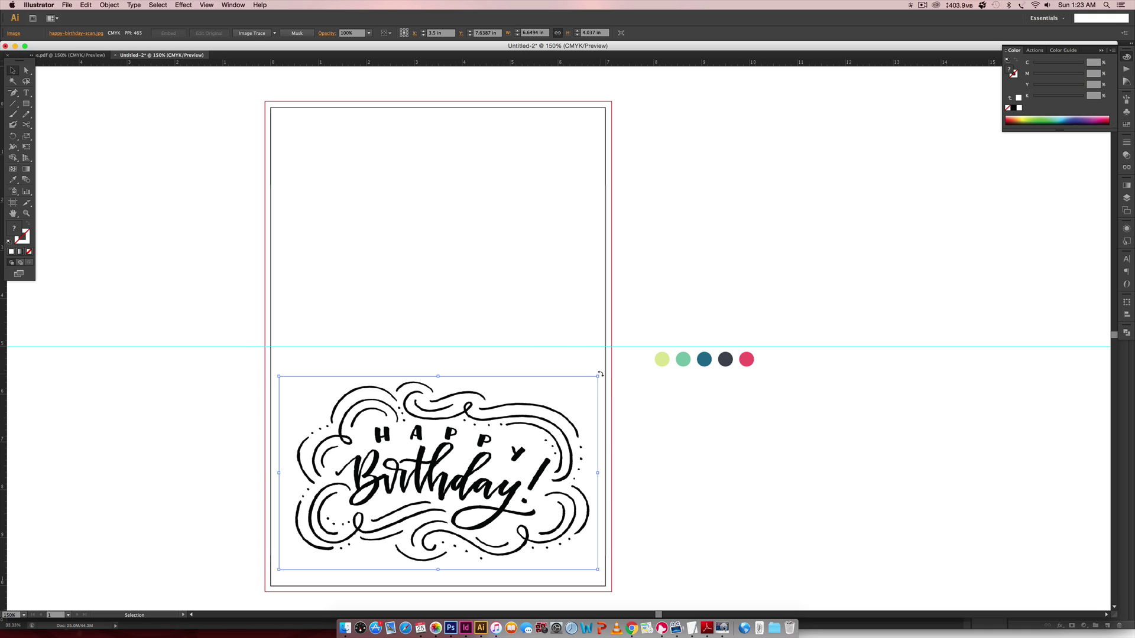
pyautogui.moveTo(601, 374); pyautogui.dragTo(596, 362)
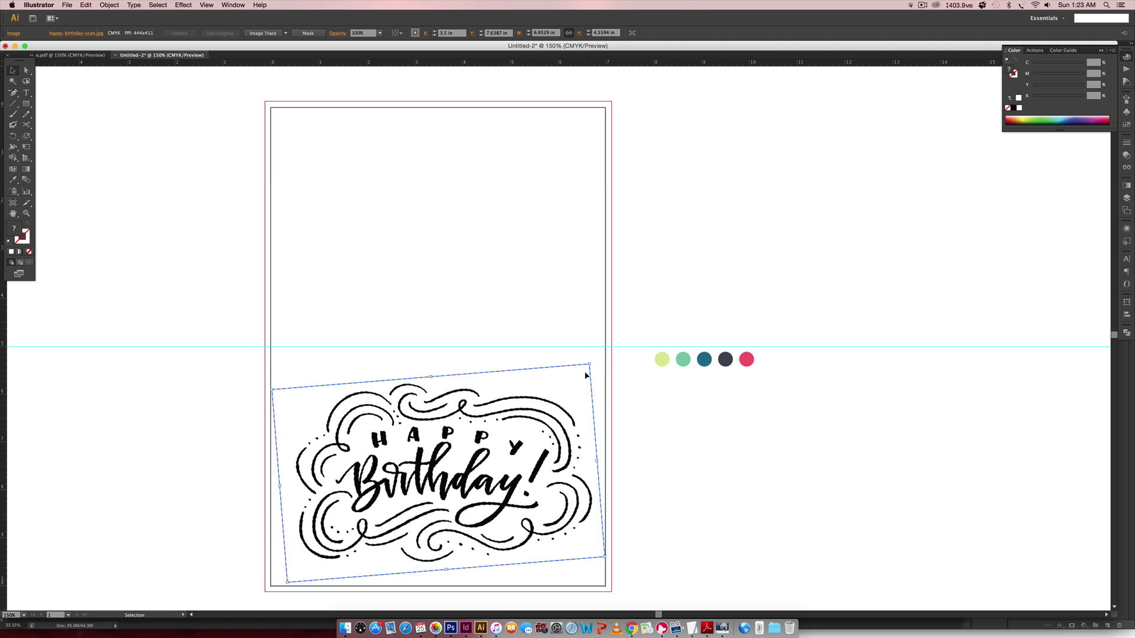
pyautogui.moveTo(535, 425); pyautogui.dragTo(526, 413)
# Enlarge the lettering proportionally to about 7.29 in wide, nudging it right and down
pyautogui.scroll(-2, 632, 439)
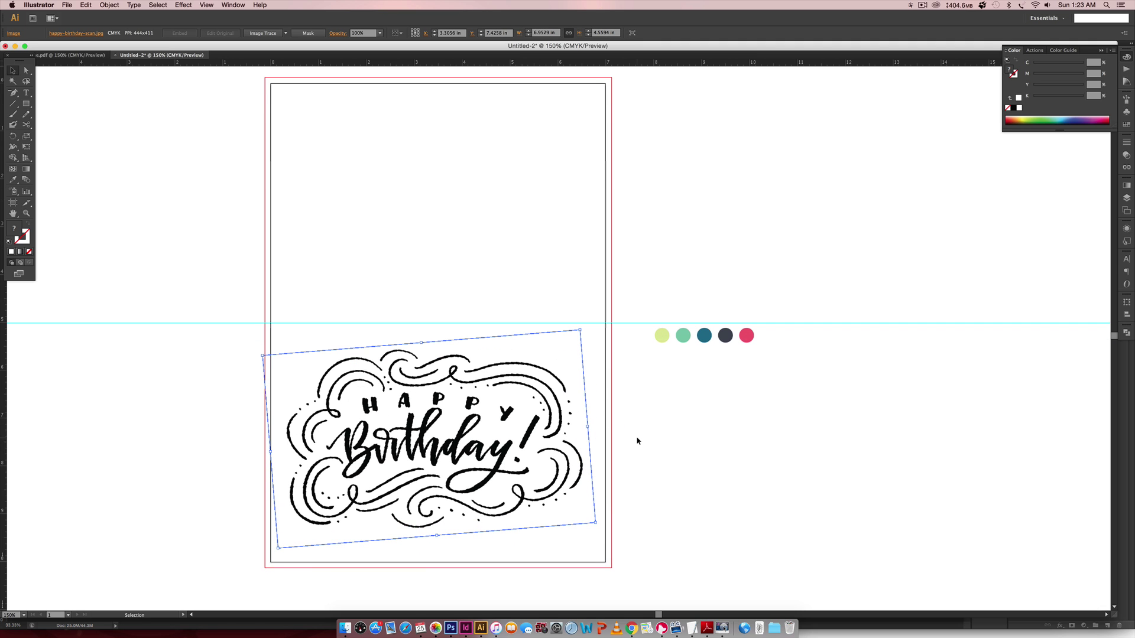
pyautogui.moveTo(595, 523); pyautogui.dragTo(611, 537)
pyautogui.moveTo(582, 475); pyautogui.dragTo(577, 473)
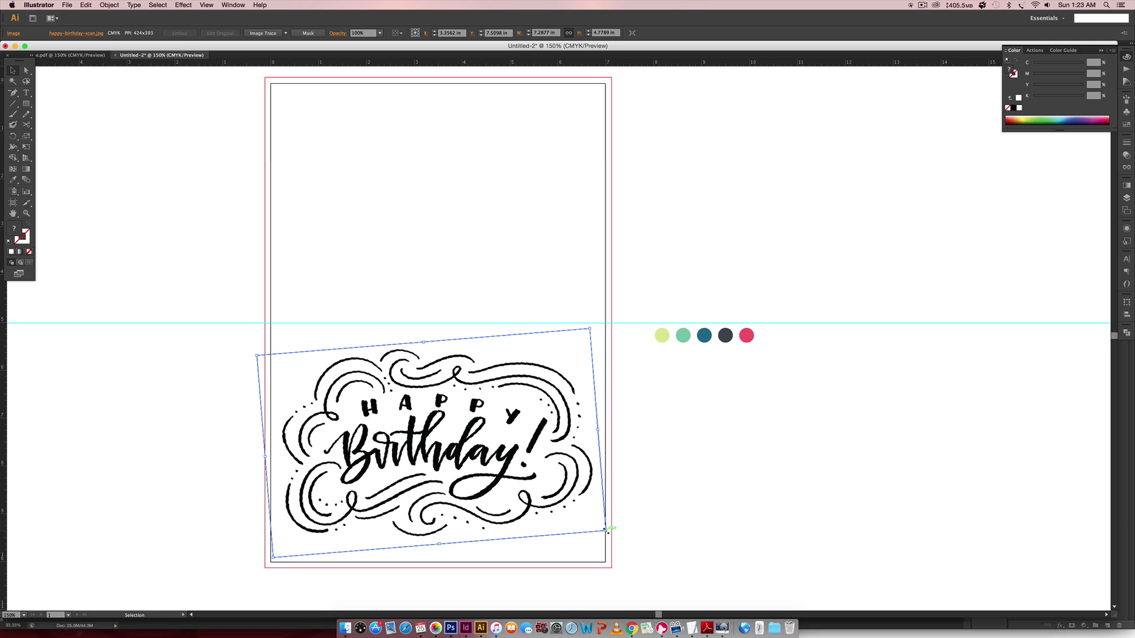
pyautogui.press('Right')
pyautogui.press('Right')
pyautogui.press('Right')
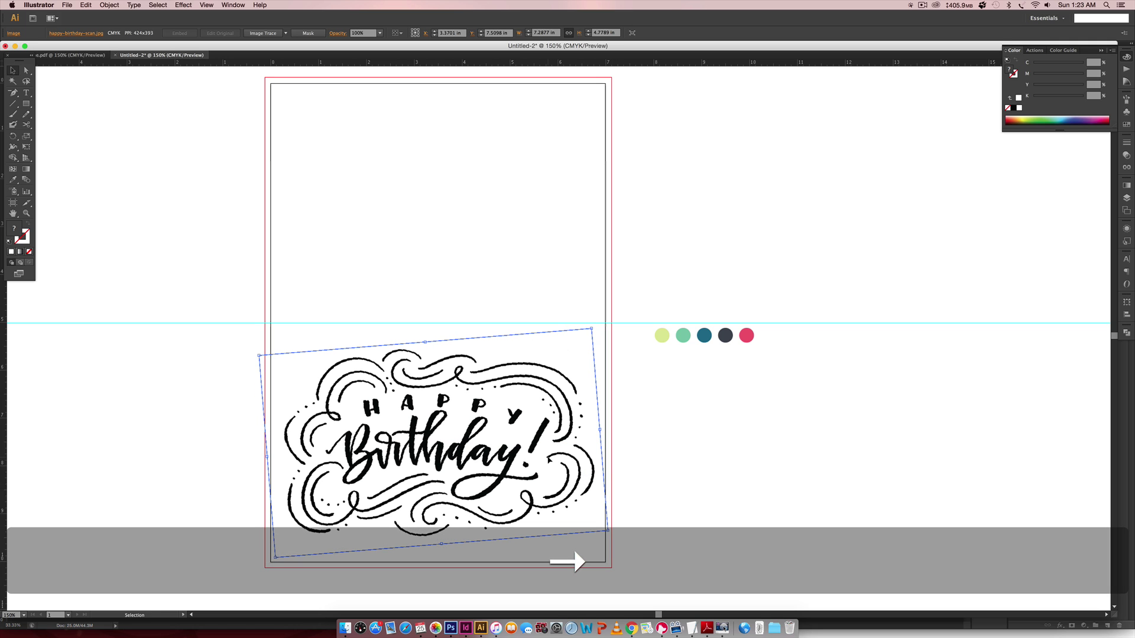
pyautogui.press('Down')
pyautogui.click(633, 426)
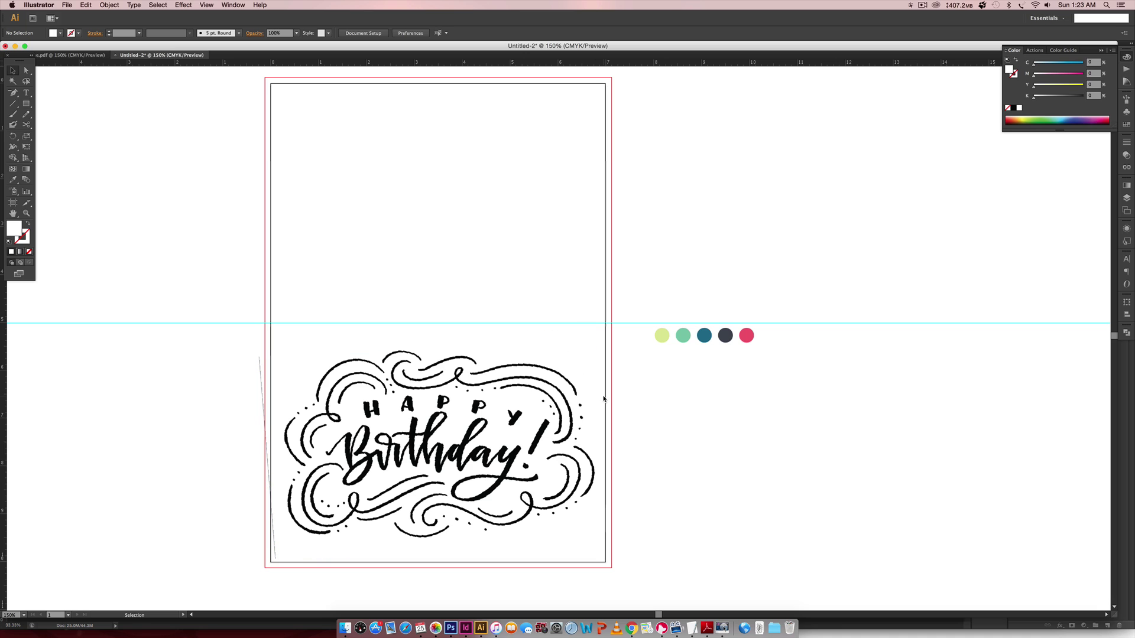
# Read the CMYK mixes of all five palette circles, yellow-green through pink, then select the lettering scan
pyautogui.click(662, 336)
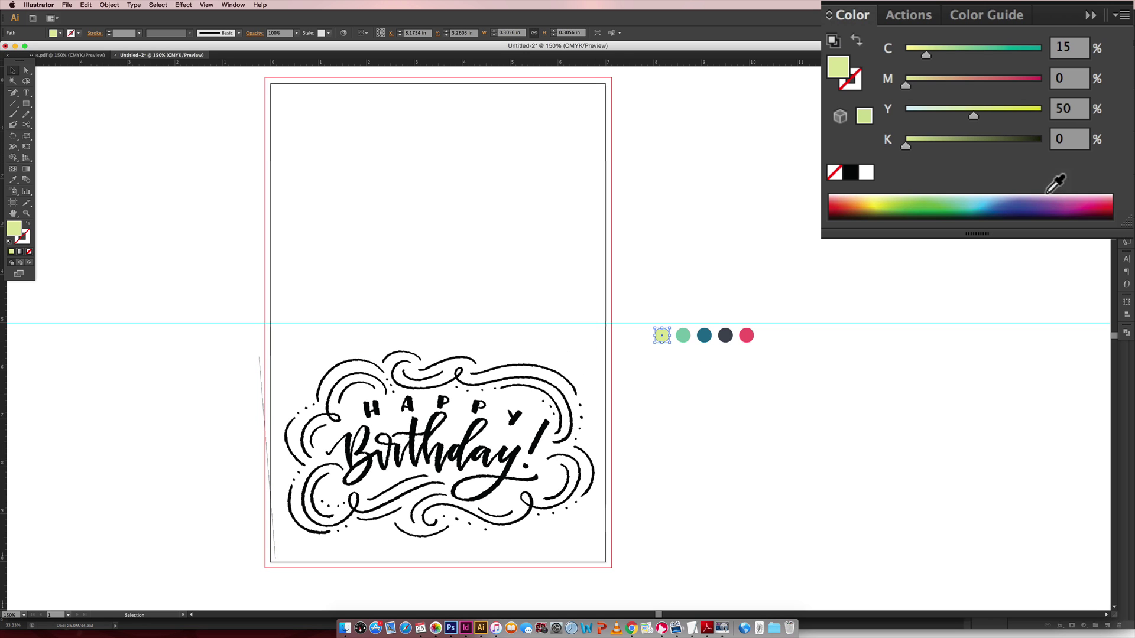
pyautogui.click(683, 336)
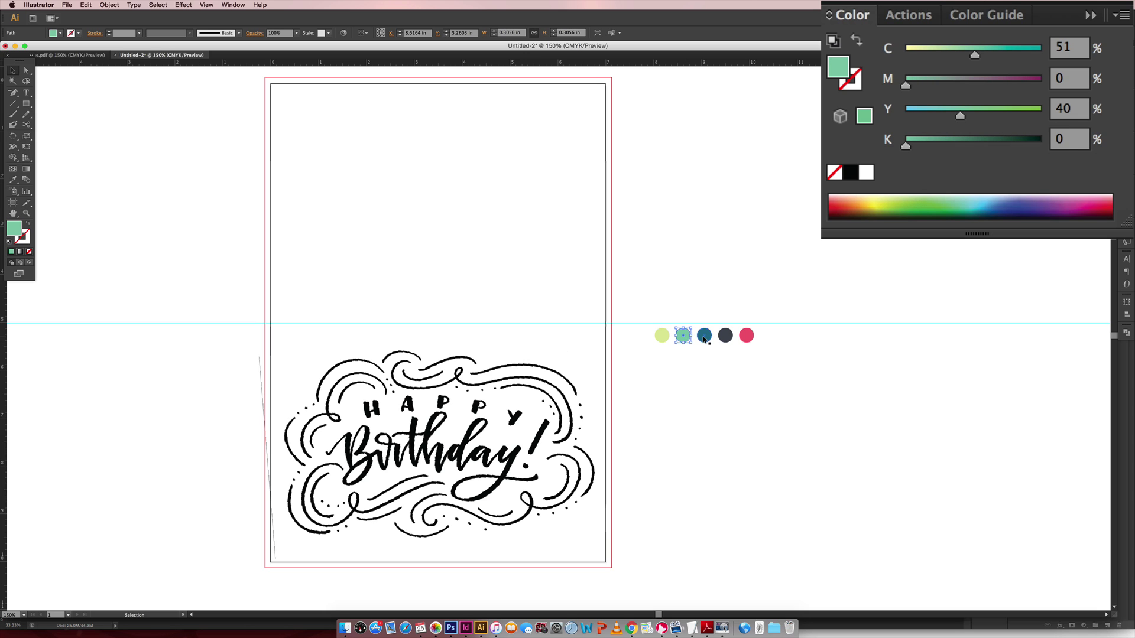
pyautogui.click(705, 337)
pyautogui.click(726, 337)
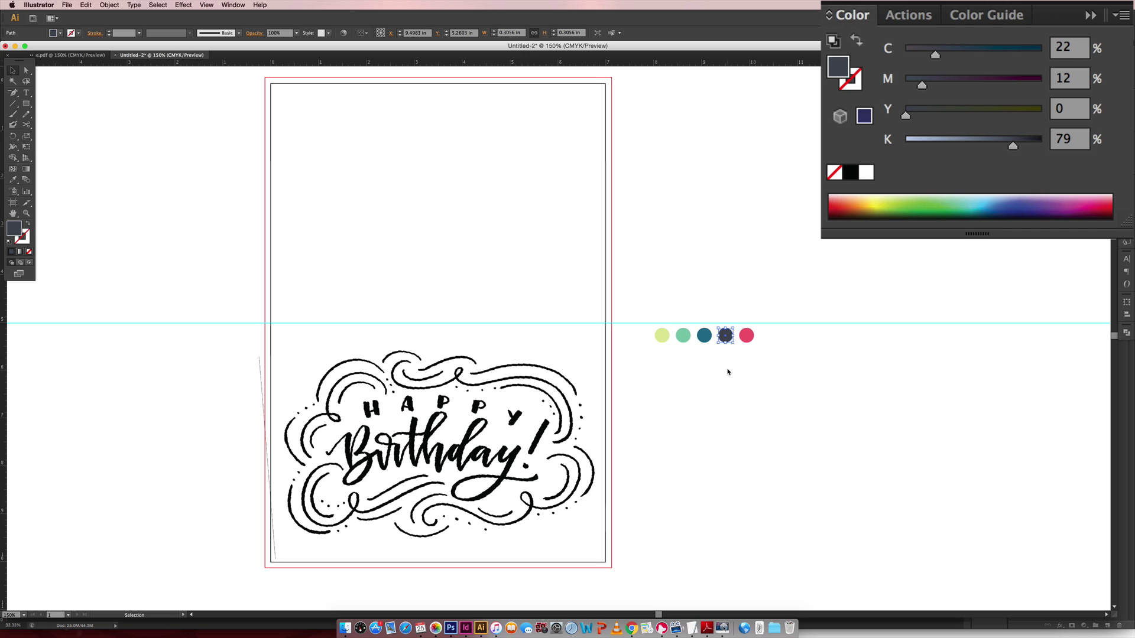
pyautogui.click(747, 338)
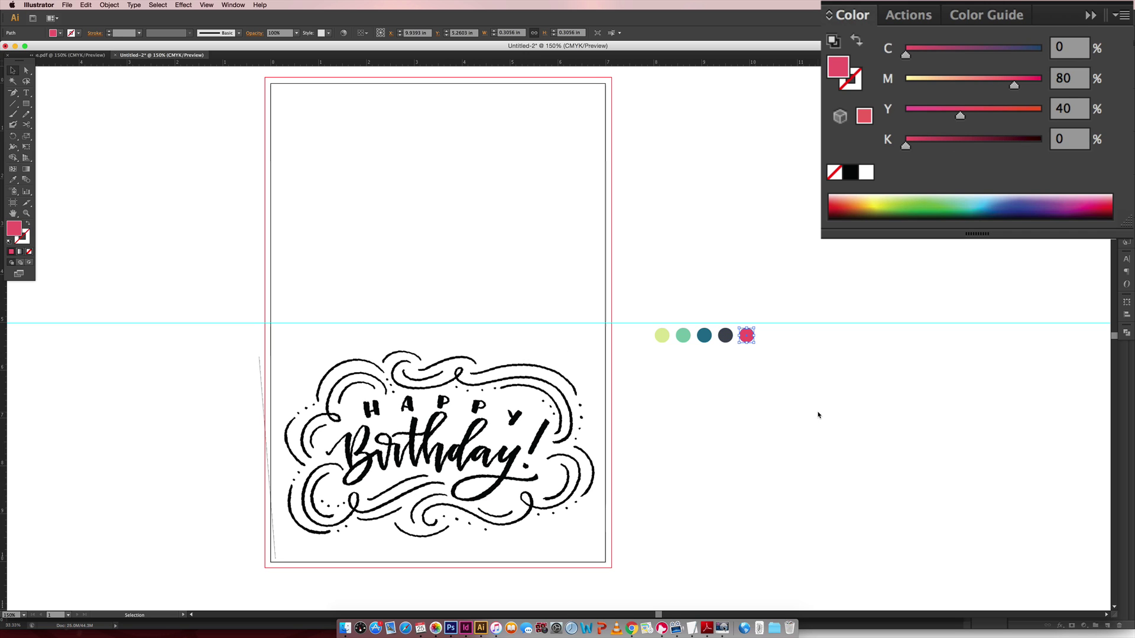
pyautogui.click(491, 449)
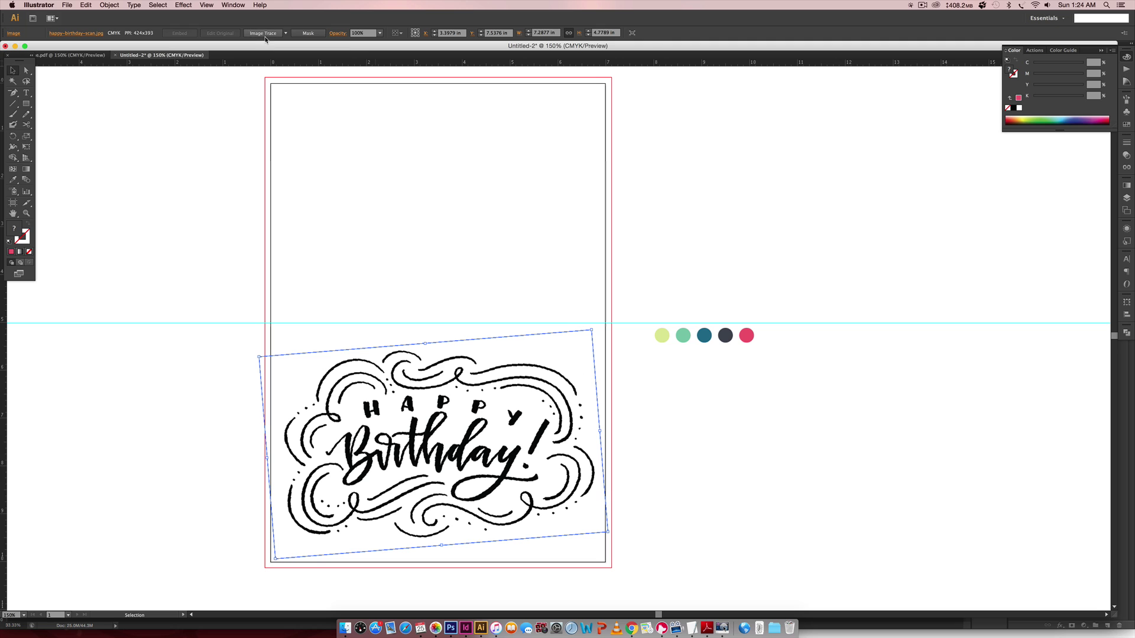
# Trace the lettering scan with the [Default] preset, accepting the large-image warning, then zoom in on it
pyautogui.click(284, 33)
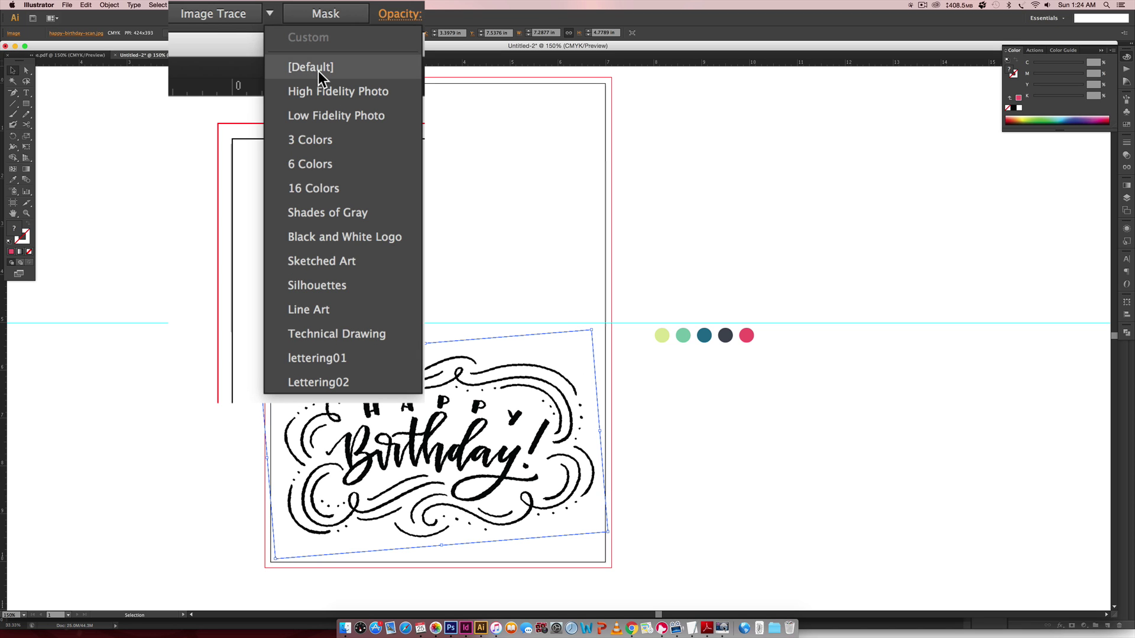
pyautogui.click(318, 71)
pyautogui.click(264, 33)
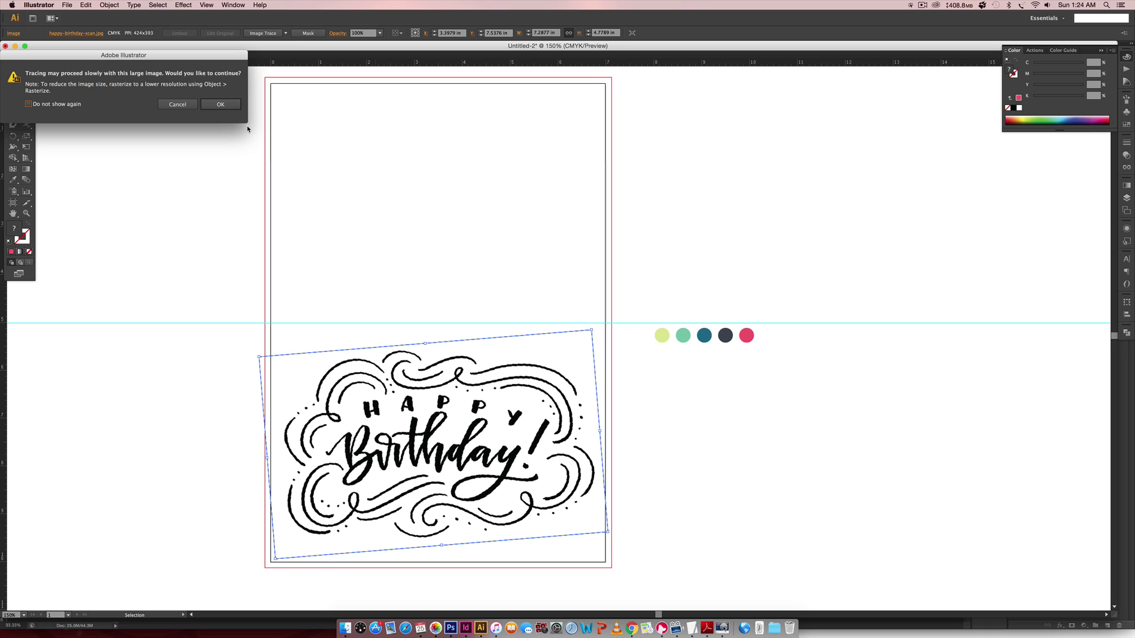
pyautogui.click(234, 107)
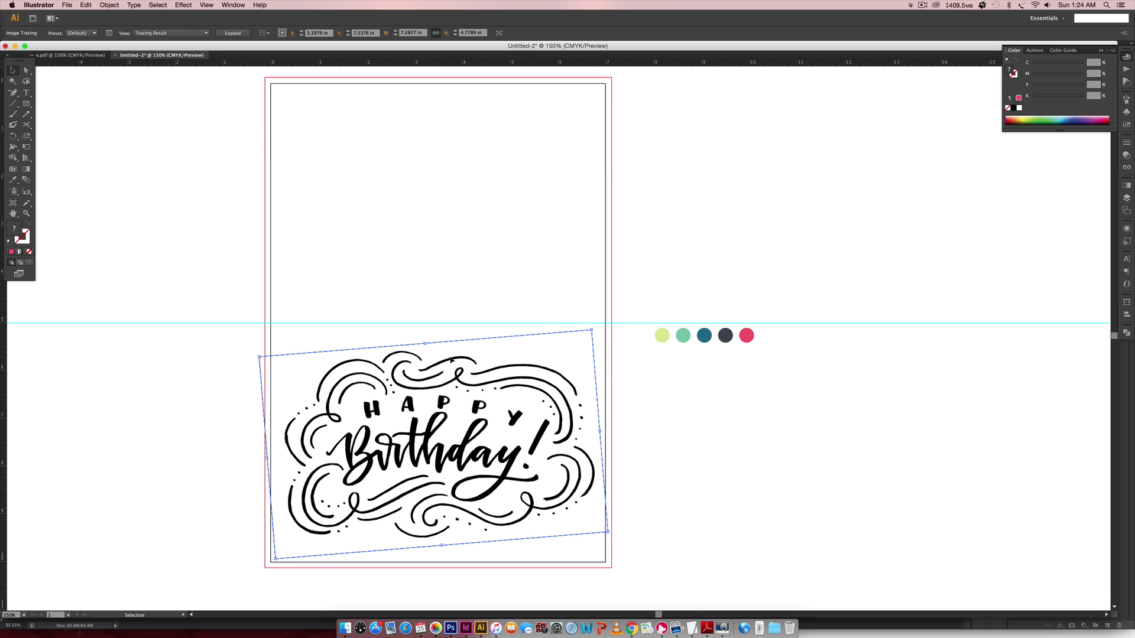
pyautogui.press('super+equal')
pyautogui.press('super+equal')
pyautogui.press('space')
pyautogui.moveTo(326, 560); pyautogui.dragTo(507, 337)
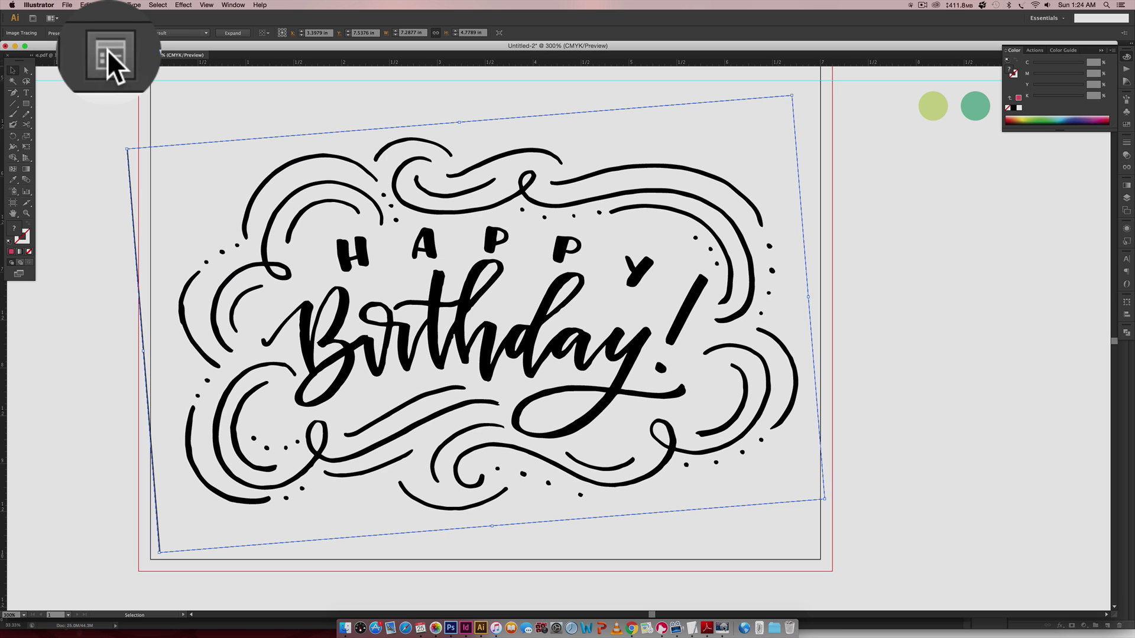
# In the Image Trace panel, set Threshold 128, Paths 50% and Corners 44%
pyautogui.click(109, 33)
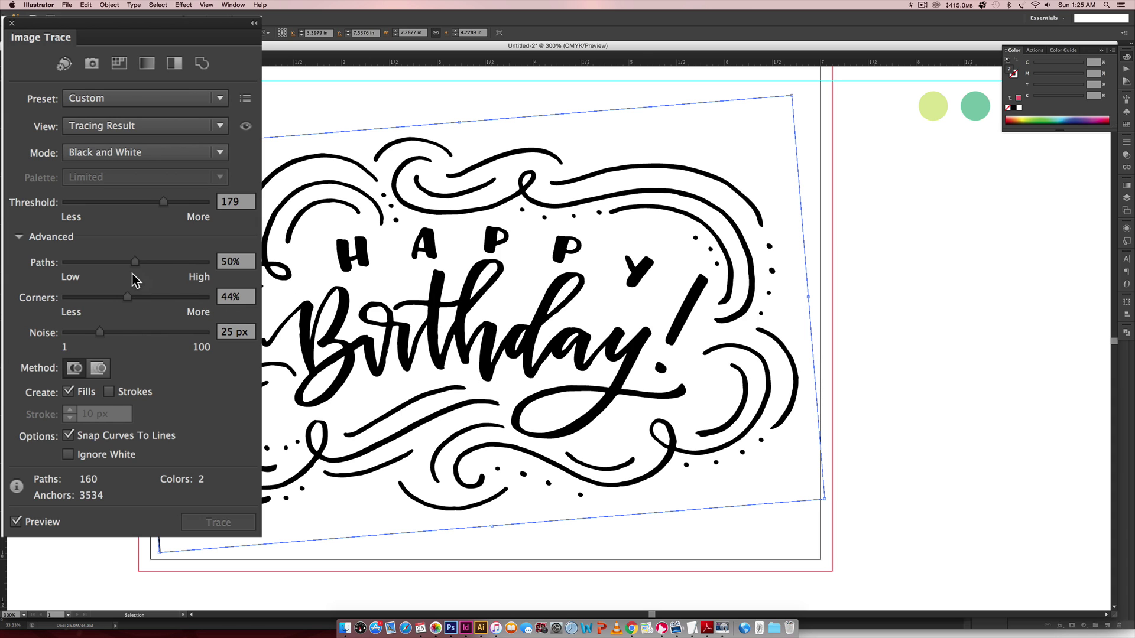
pyautogui.moveTo(134, 262); pyautogui.dragTo(158, 264)
pyautogui.click(235, 202)
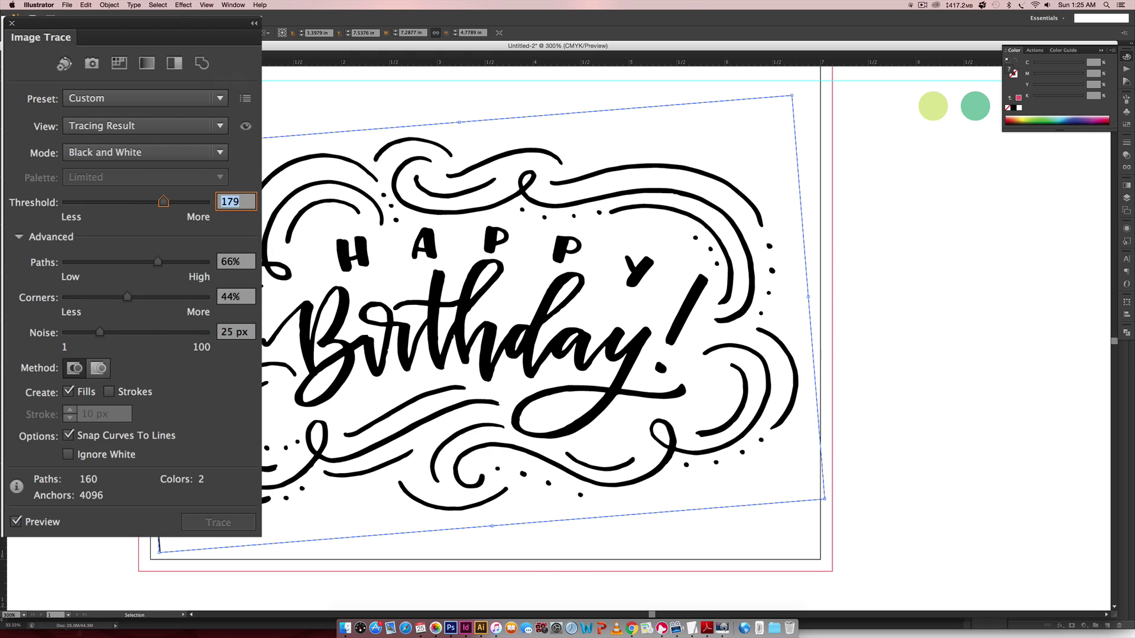
pyautogui.write('128')
pyautogui.click(236, 262)
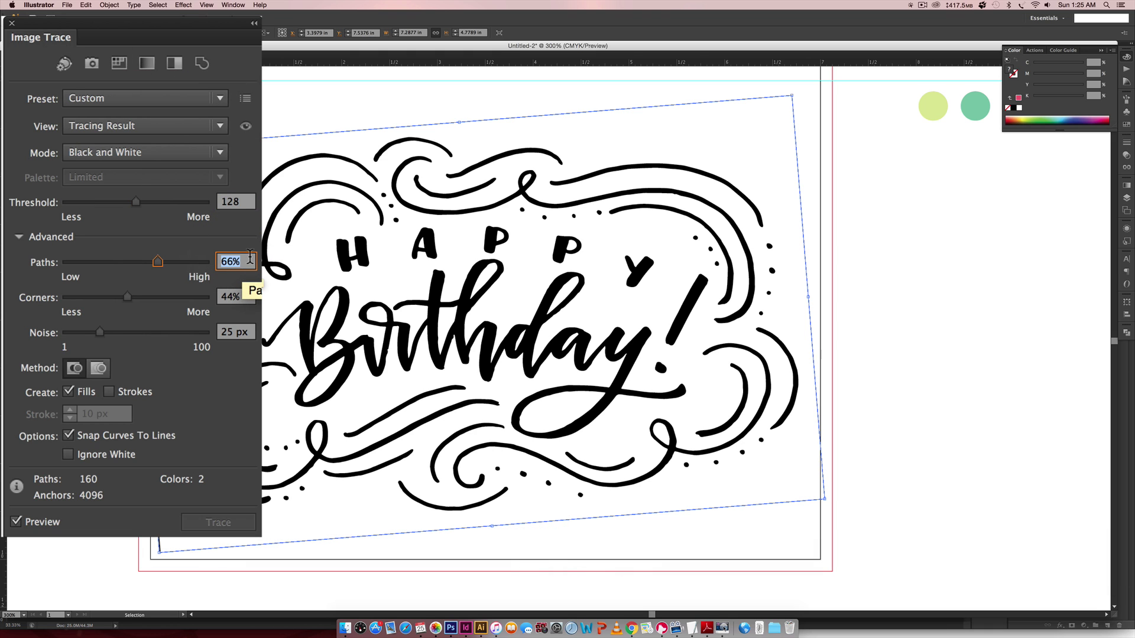
pyautogui.write('0')
pyautogui.click(236, 297)
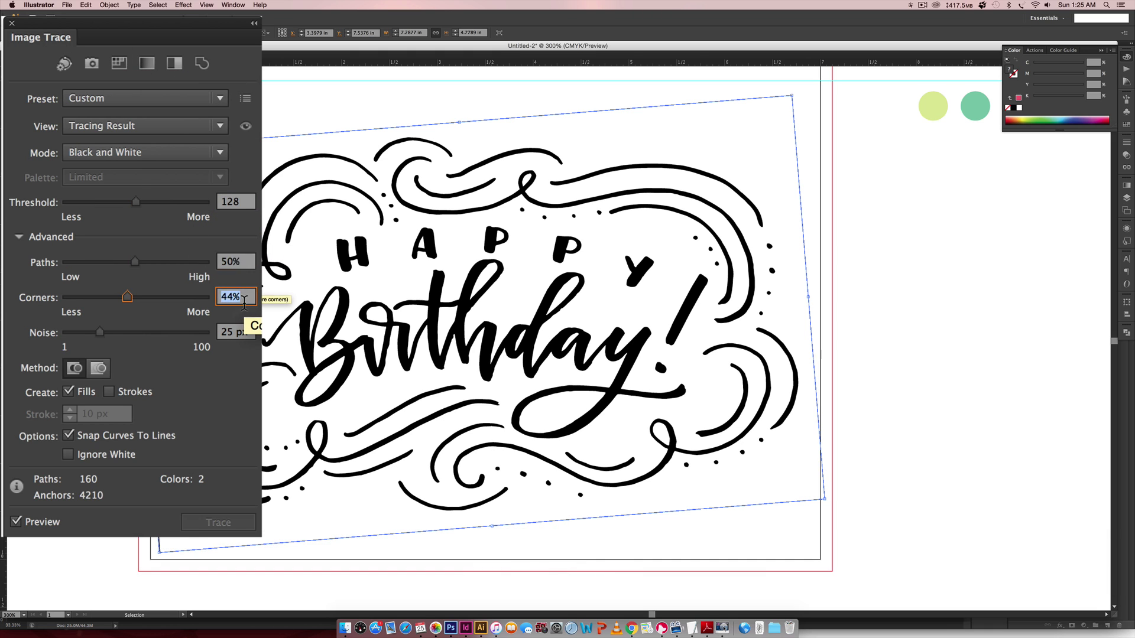
pyautogui.press('Return')
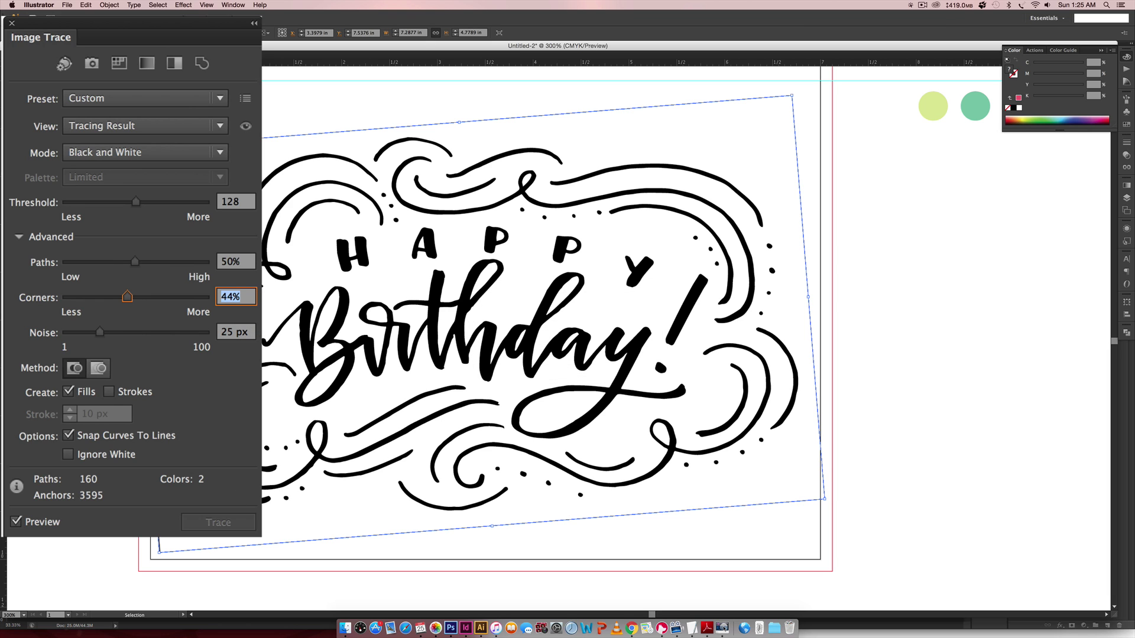
pyautogui.click(48, 159)
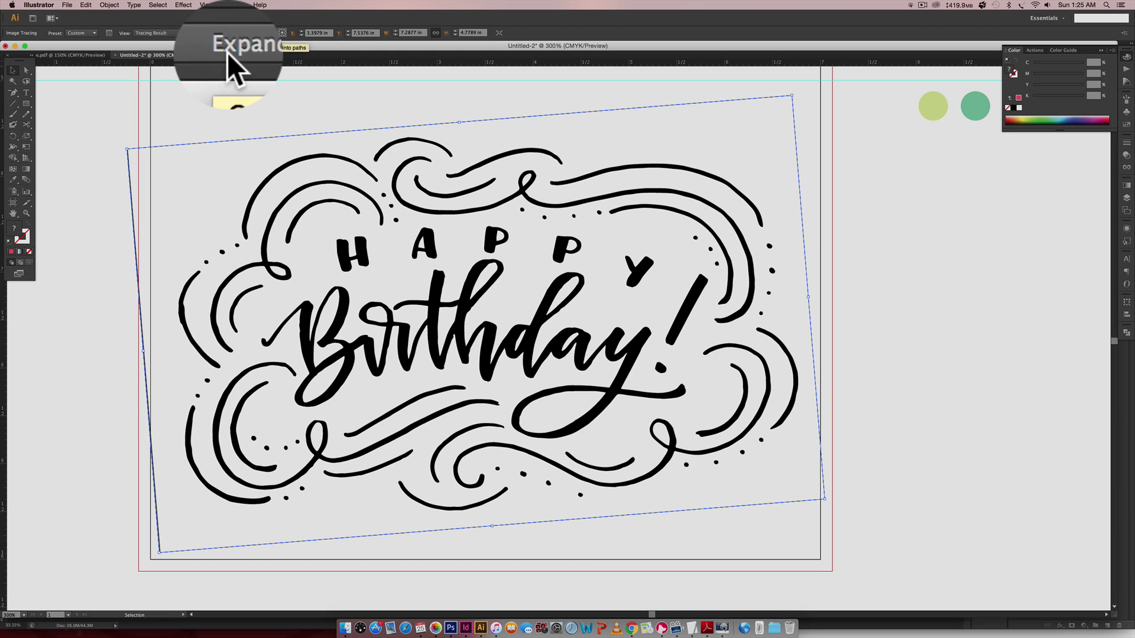
# Expand and ungroup the trace, then Magic Wand-select and delete its white background
pyautogui.click(233, 33)
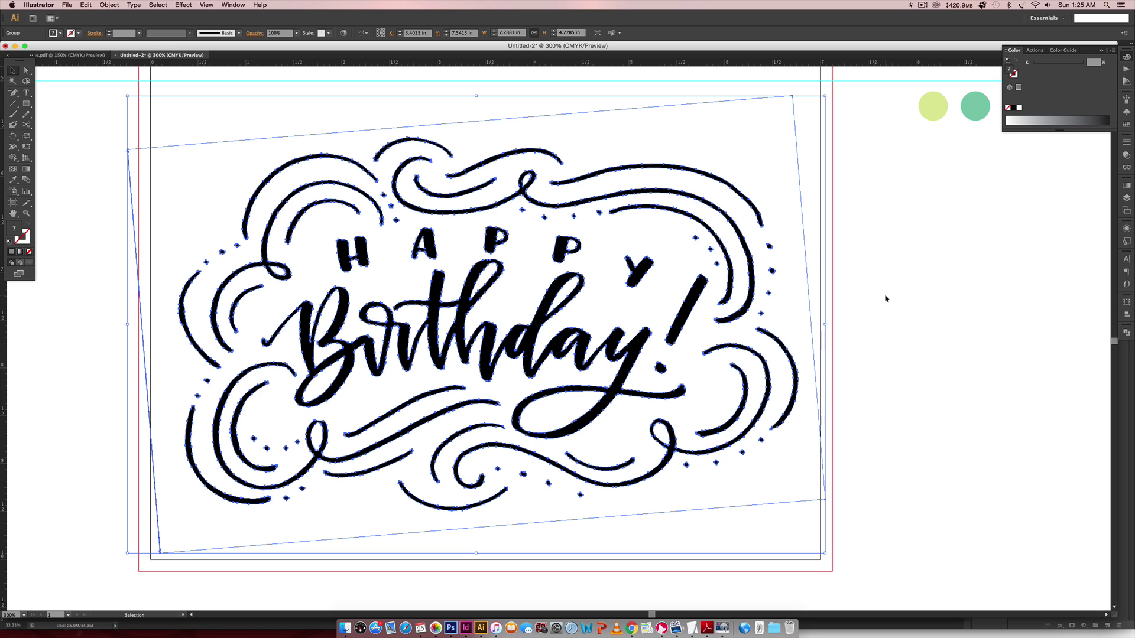
pyautogui.press('shift+super+g')
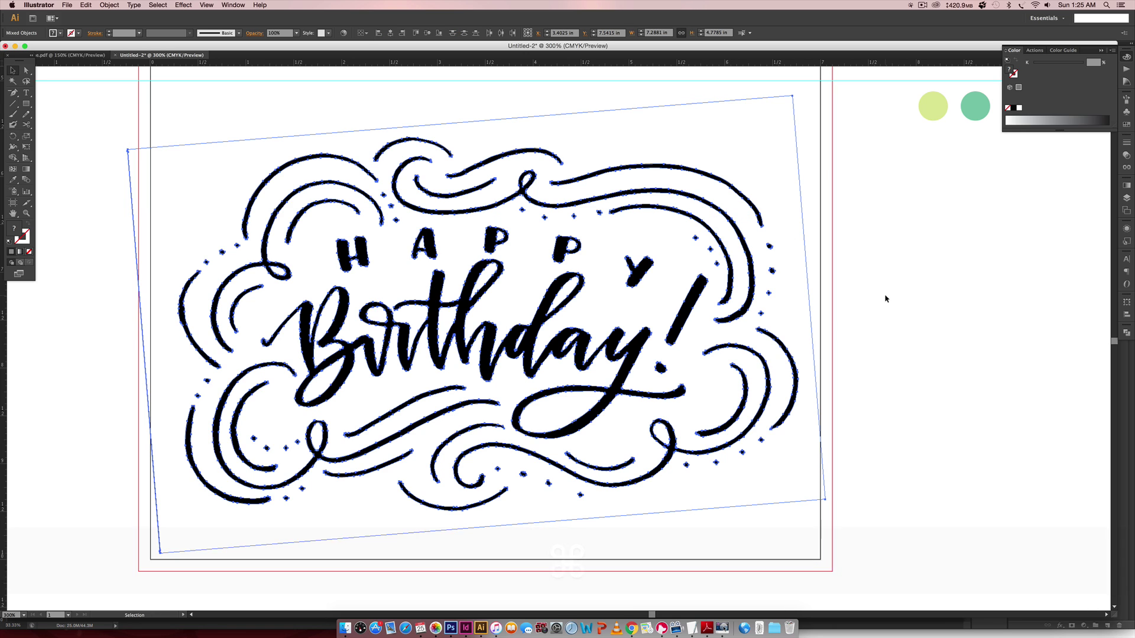
pyautogui.click(905, 288)
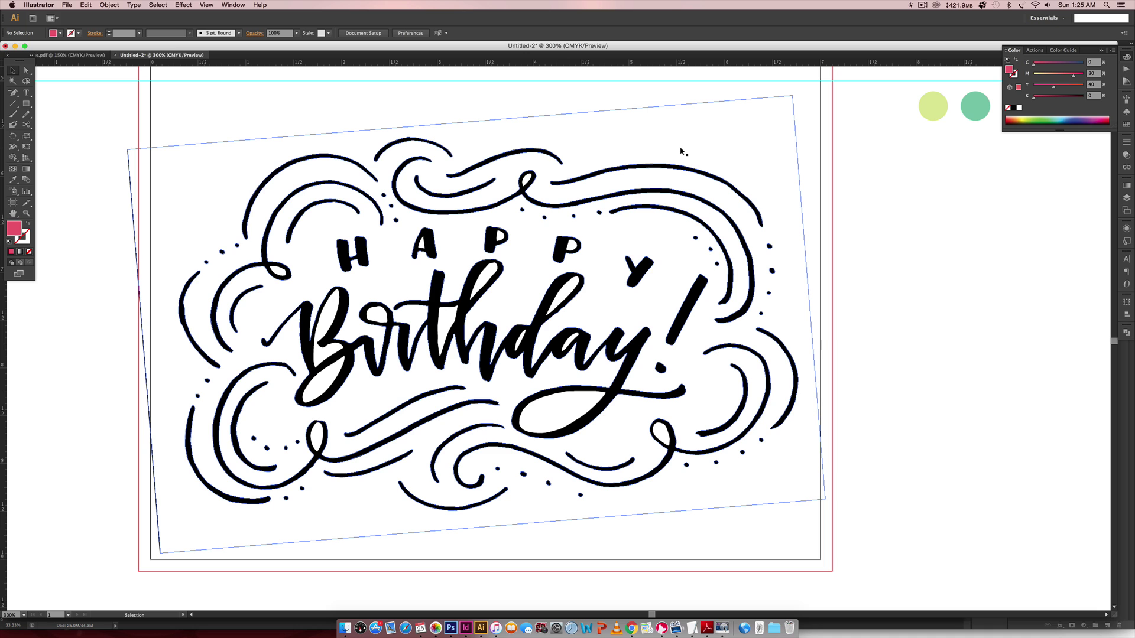
pyautogui.press('y')
pyautogui.click(910, 282)
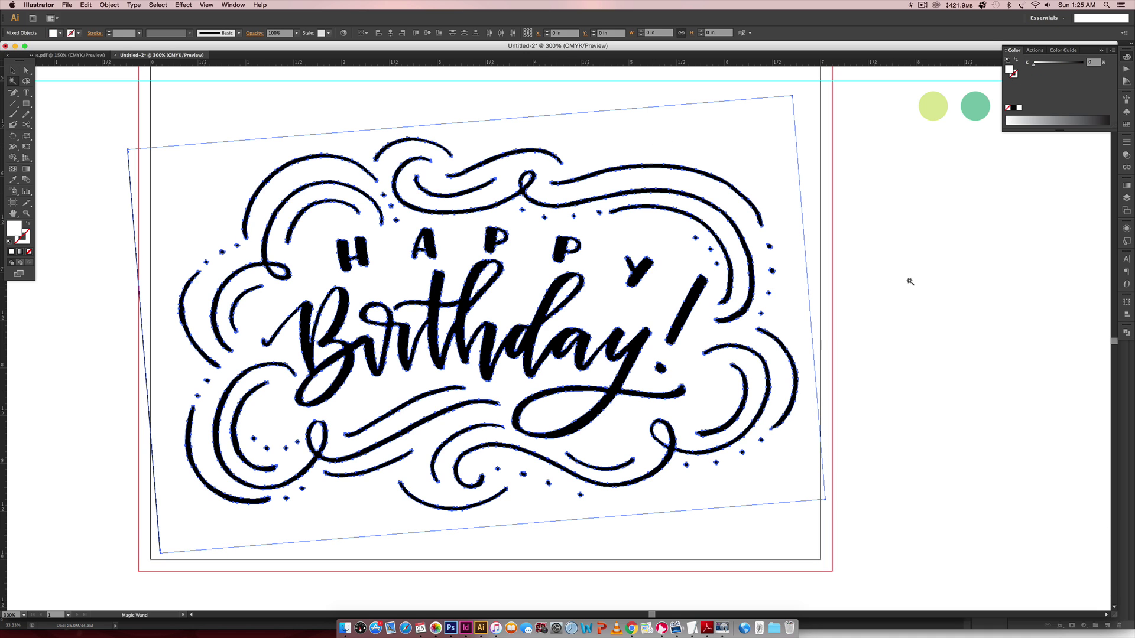
pyautogui.press('BackSpace')
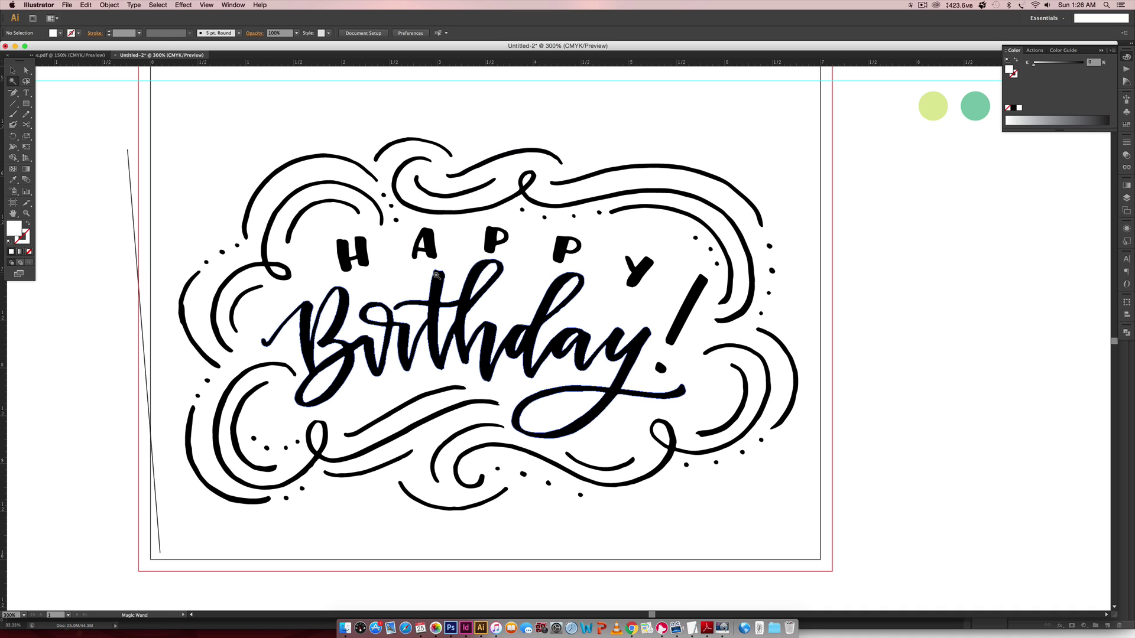
# Delete the thin stray diagonal line left of the lettering
pyautogui.hscroll(-3, 435, 274)
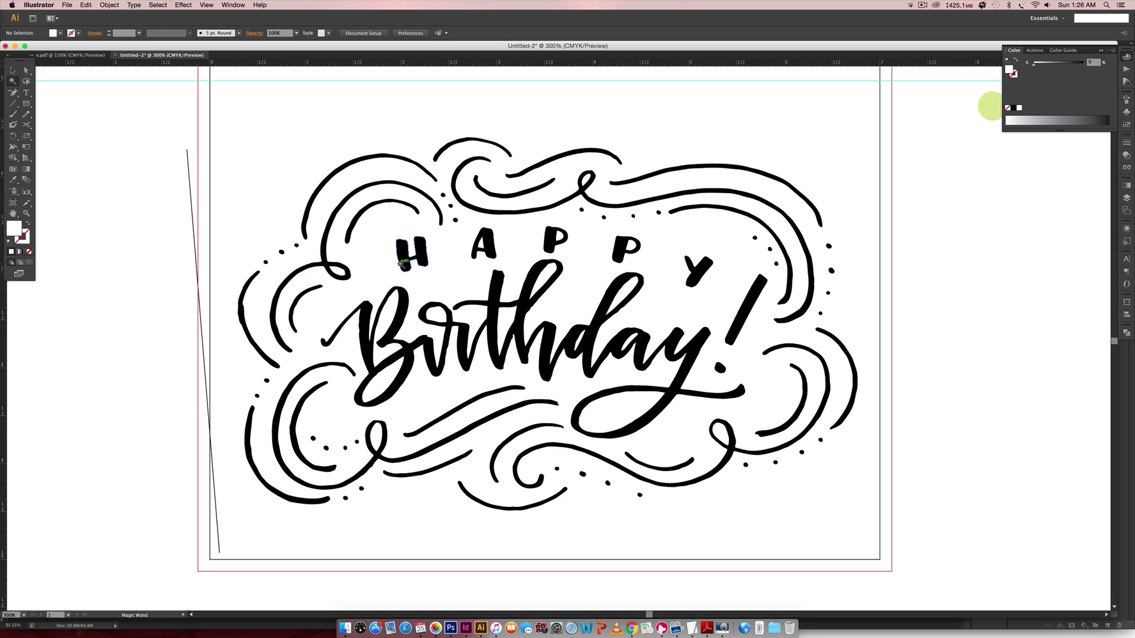
pyautogui.press('v')
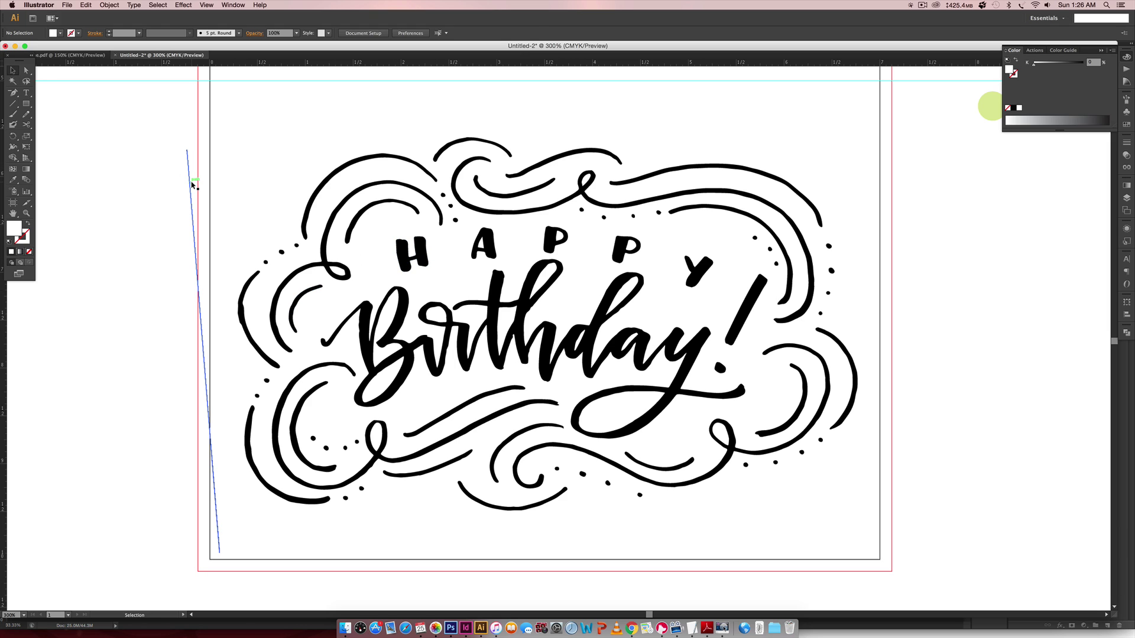
pyautogui.click(192, 185)
pyautogui.press('BackSpace')
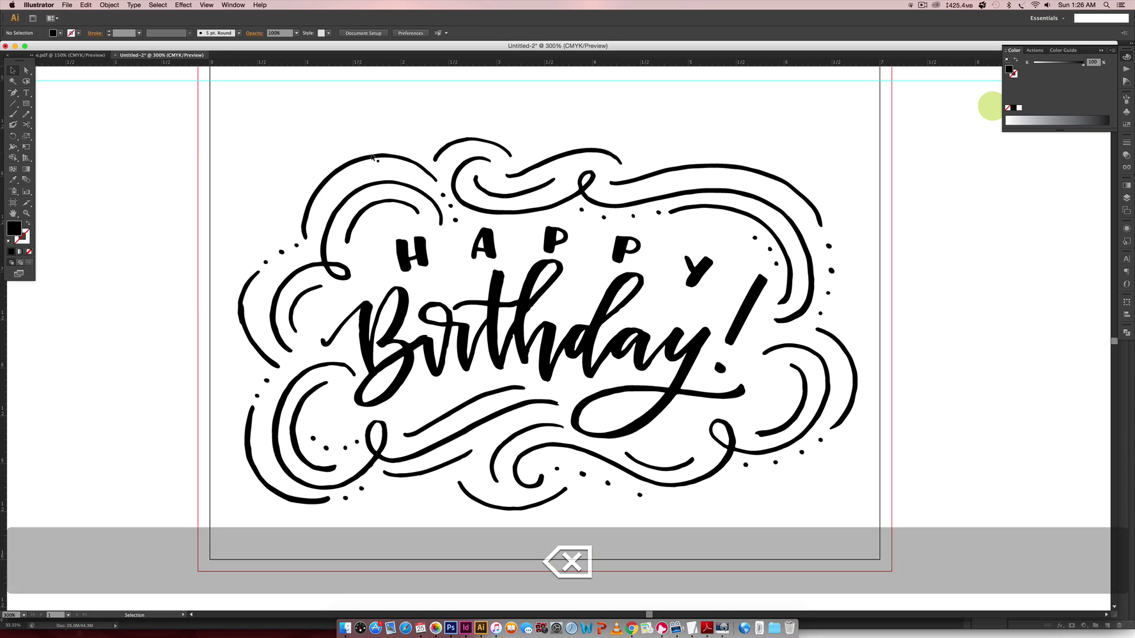
# Zoom closely into the 'thda' letters to inspect the trace, then zoom back out
pyautogui.hscroll(3, 484, 242)
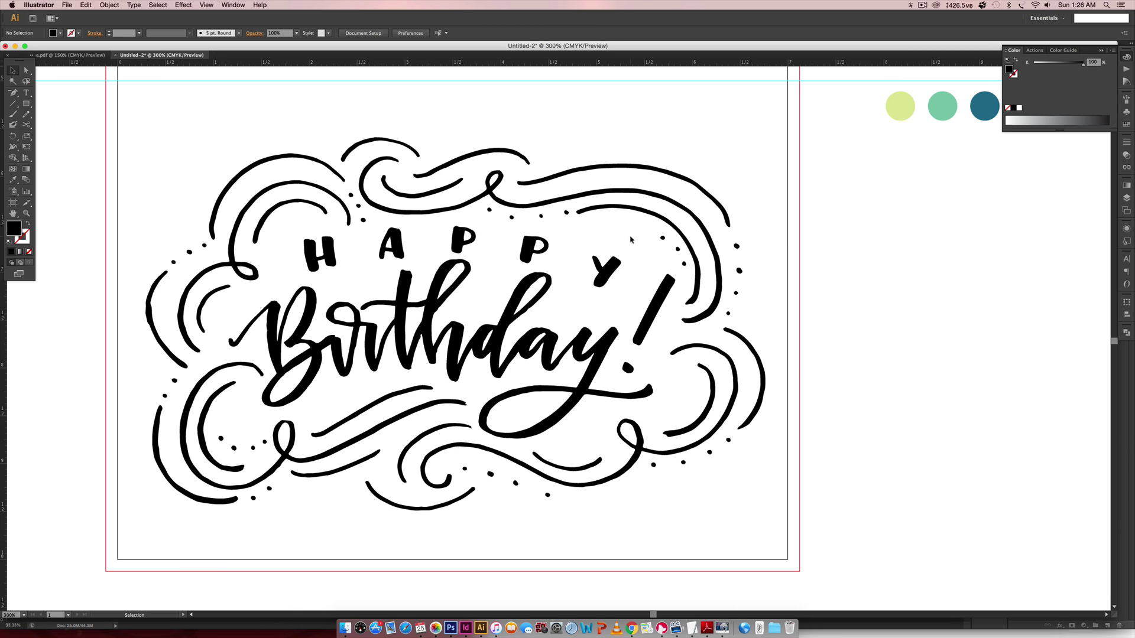
pyautogui.click(358, 337)
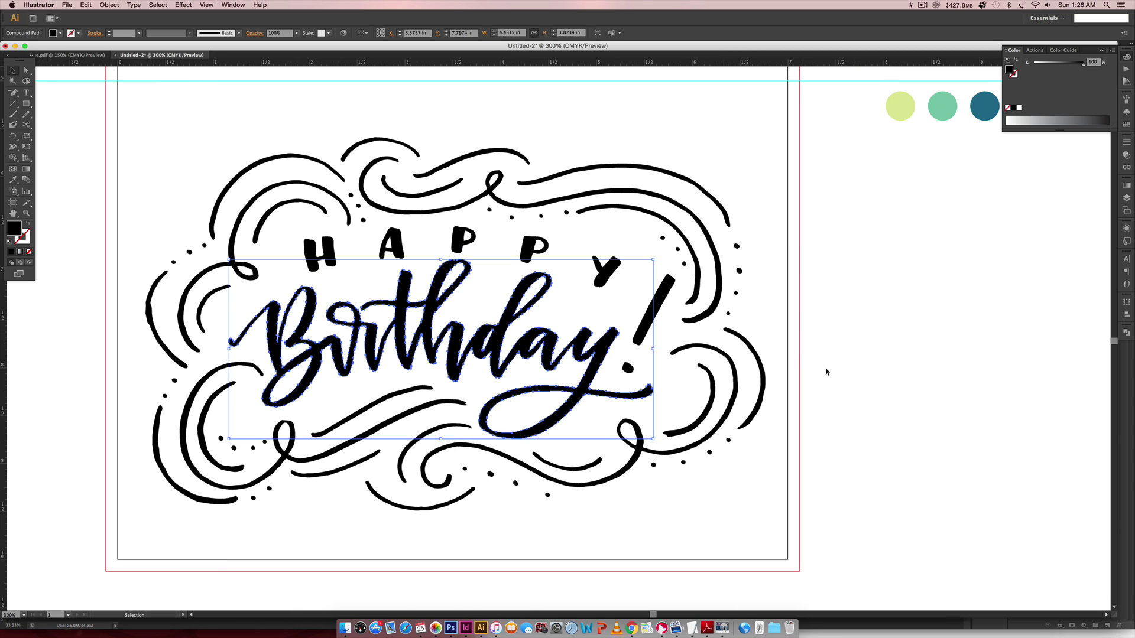
pyautogui.click(862, 366)
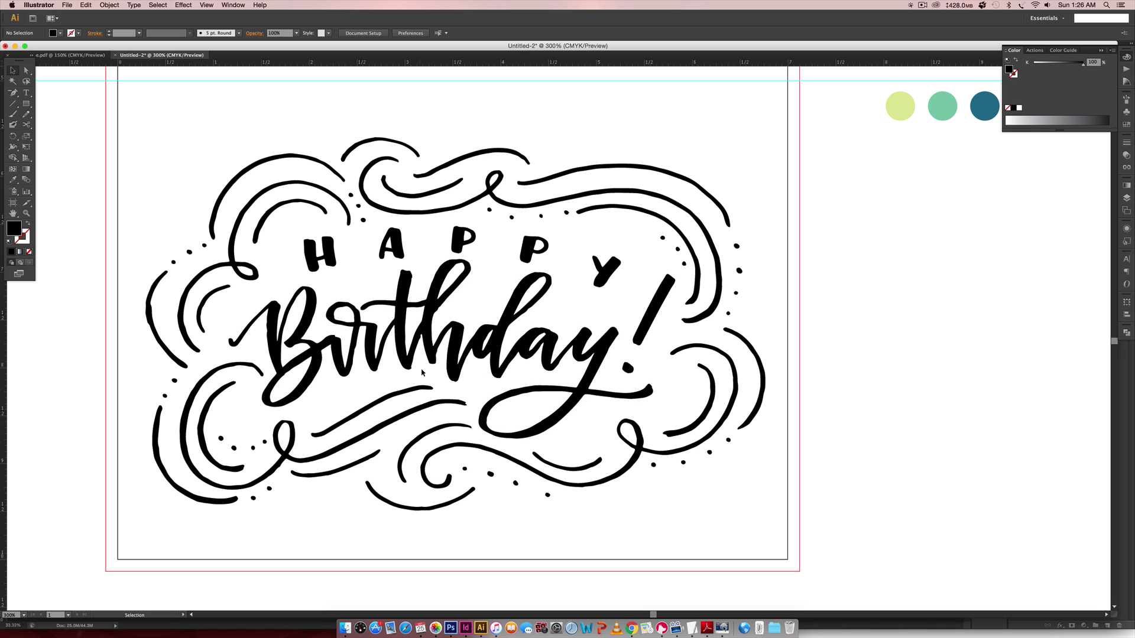
pyautogui.press('z')
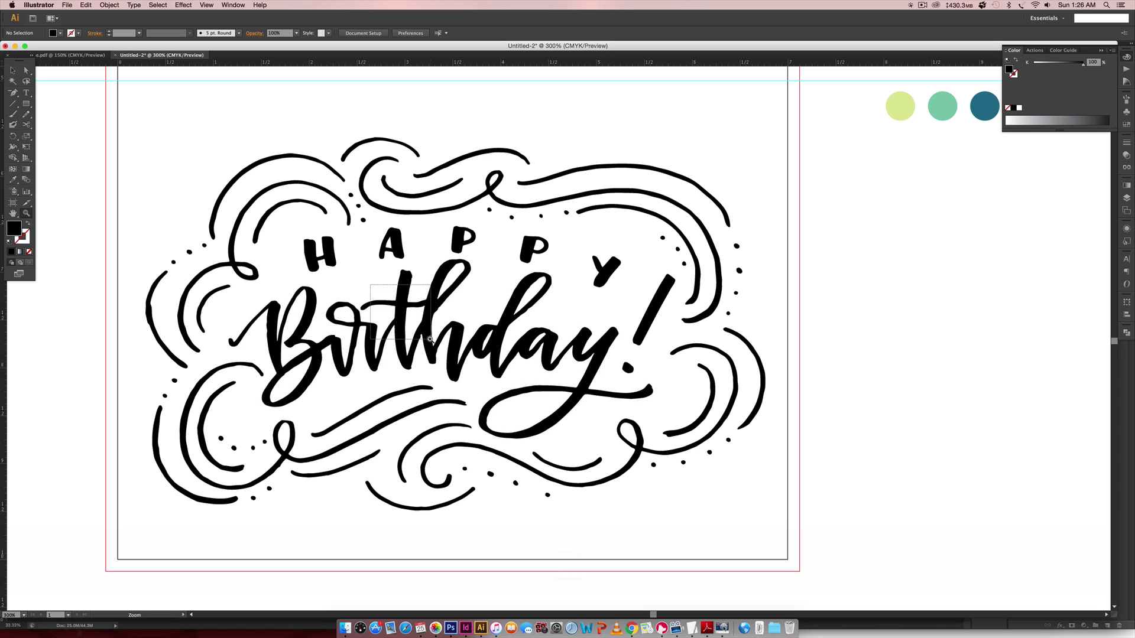
pyautogui.moveTo(374, 285); pyautogui.dragTo(539, 401)
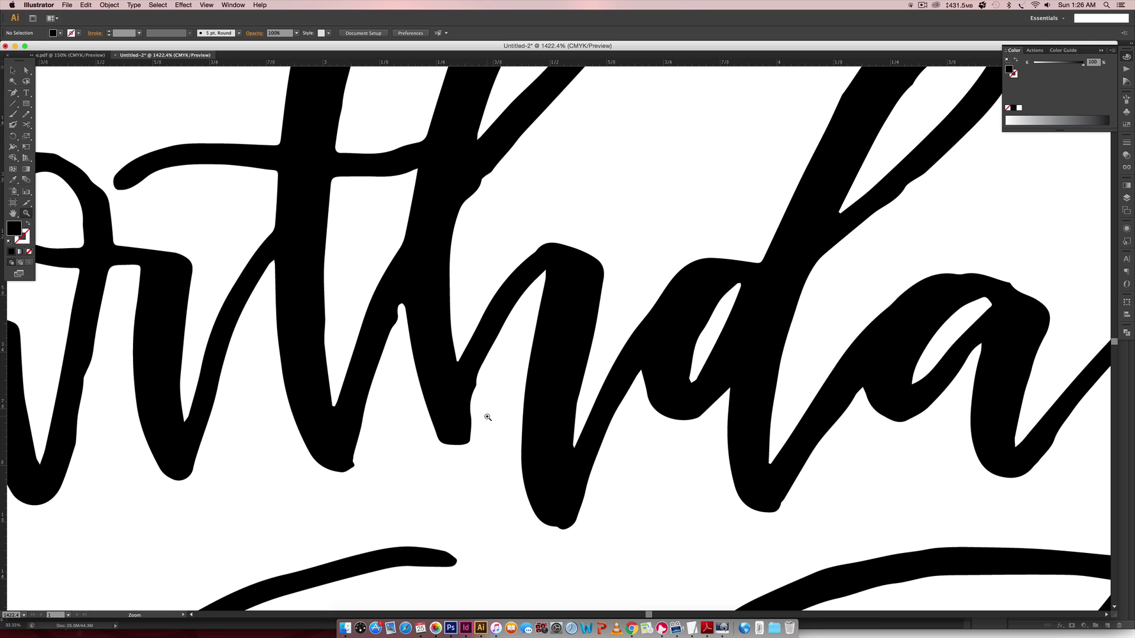
pyautogui.press('super+minus')
pyautogui.press('super+minus')
pyautogui.press('super+minus')
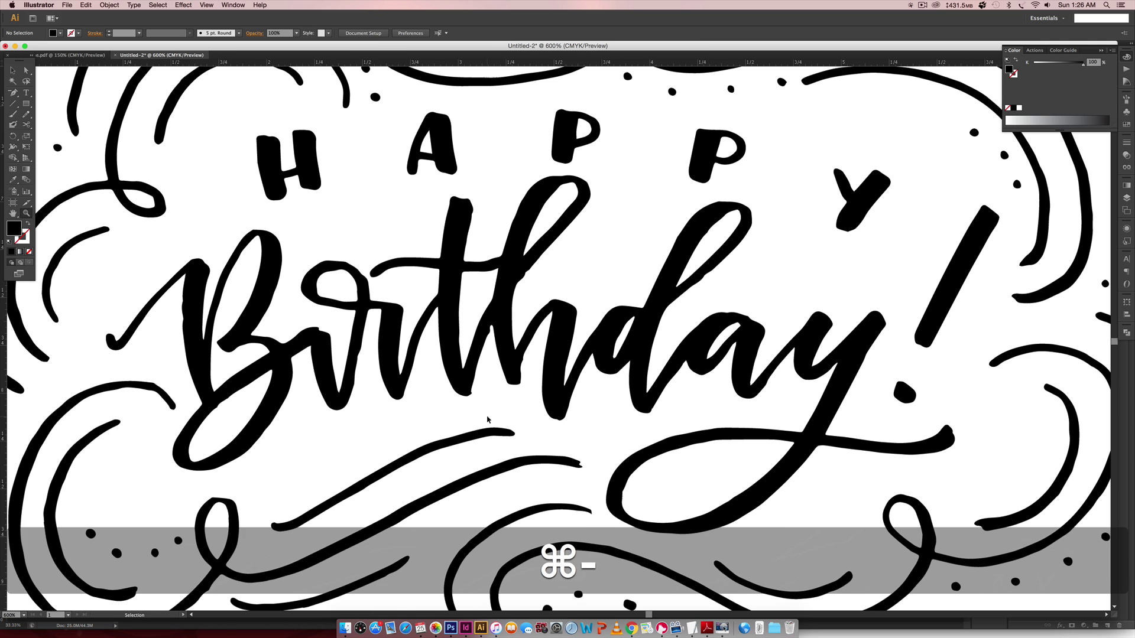
# Bring HAPPY and Birthday into view and select the Birthday compound path
pyautogui.press('space')
pyautogui.moveTo(391, 392); pyautogui.dragTo(590, 374)
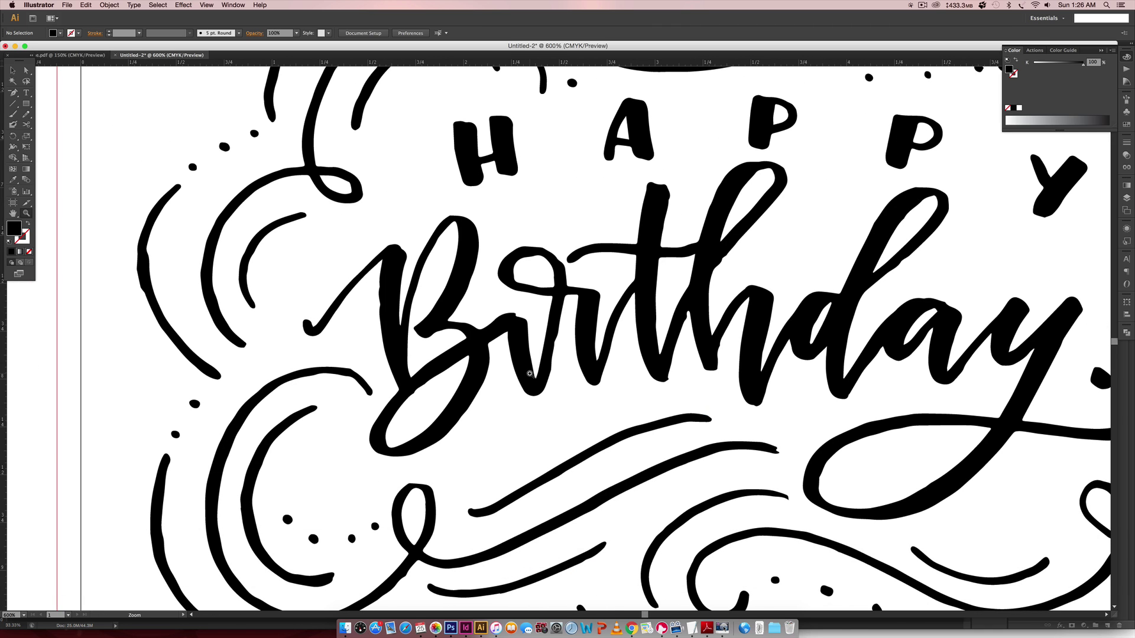
pyautogui.press('v')
pyautogui.click(511, 262)
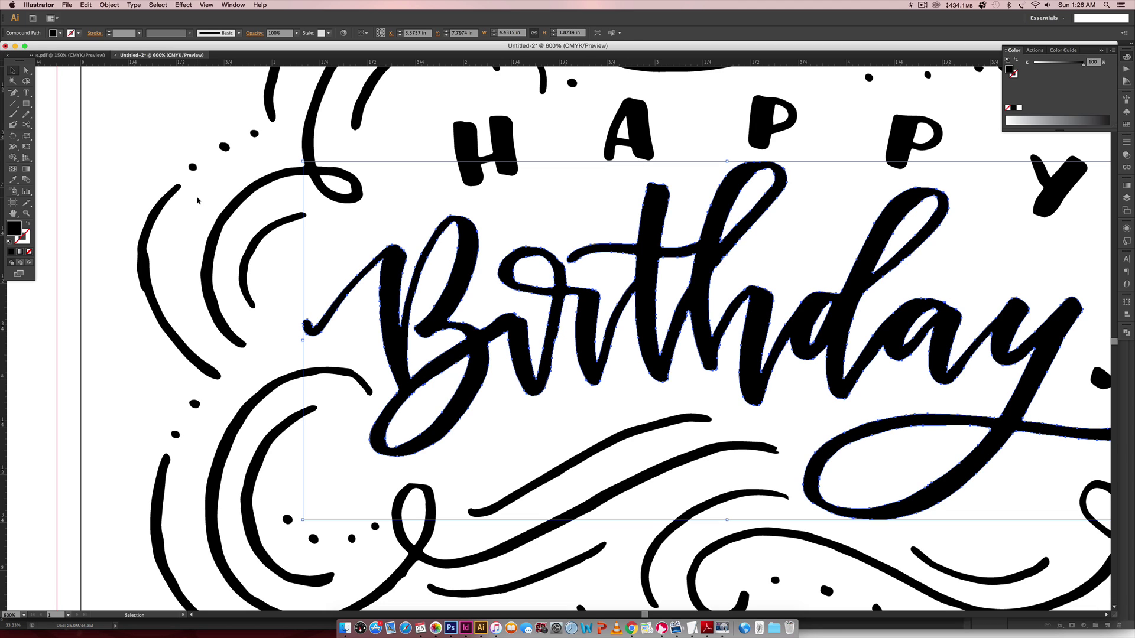
# Review the Pencil Tool Options fidelity settings and close the dialog
pyautogui.doubleClick(26, 117)
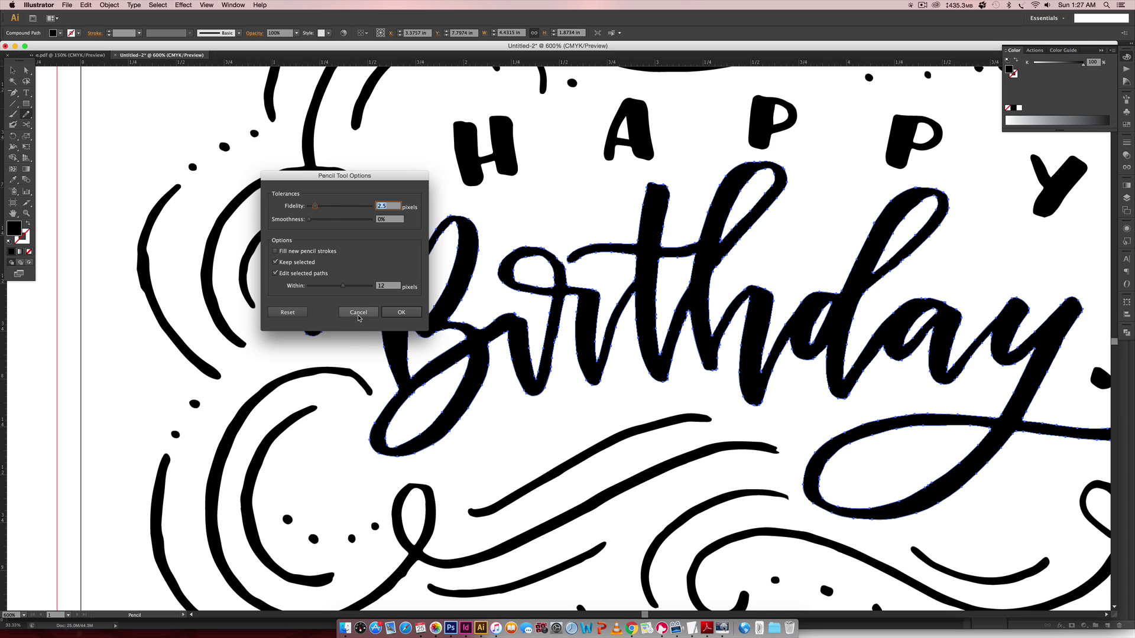
pyautogui.click(358, 314)
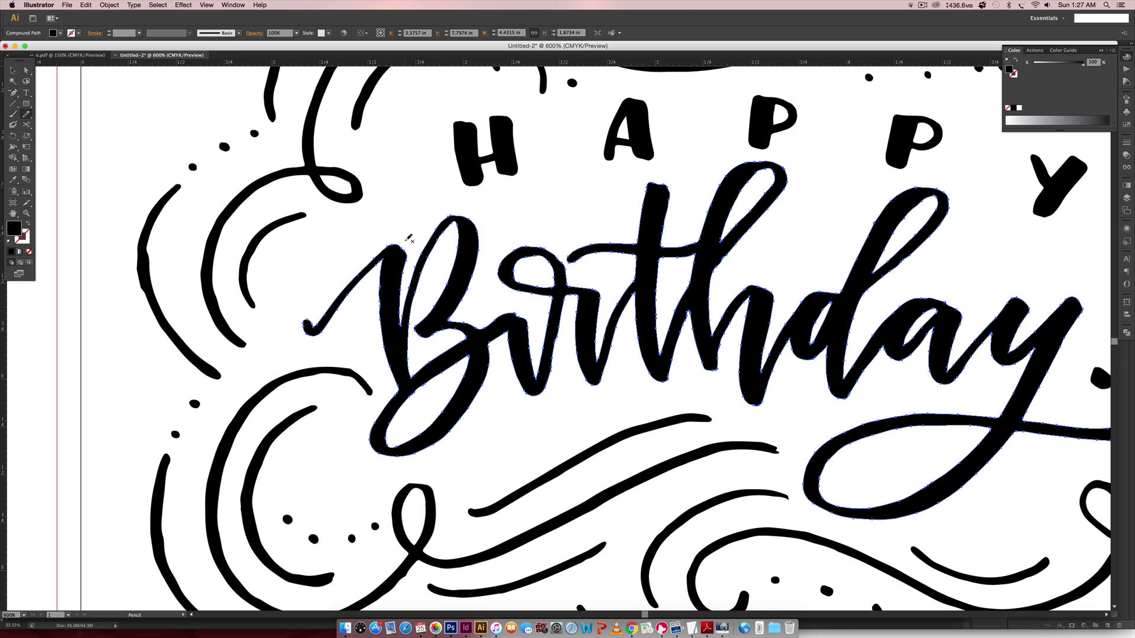
# Zoom in on the B and redraw its stem's left edge smoothly with the Pencil
pyautogui.press('n')
pyautogui.press('super+equal')
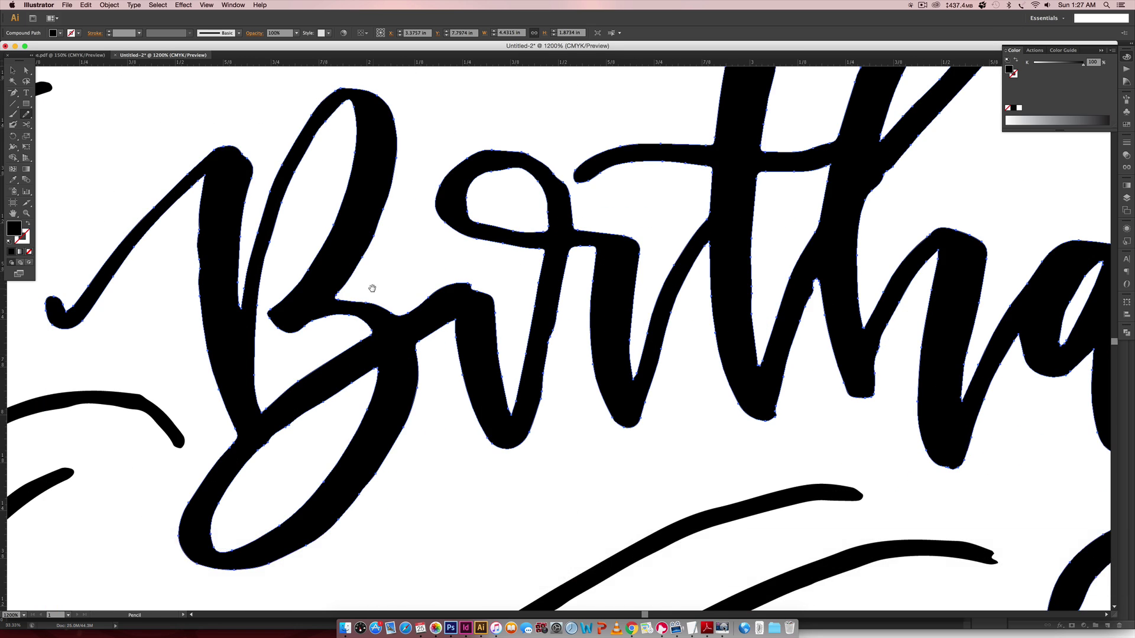
pyautogui.press('space')
pyautogui.moveTo(375, 289); pyautogui.dragTo(474, 295)
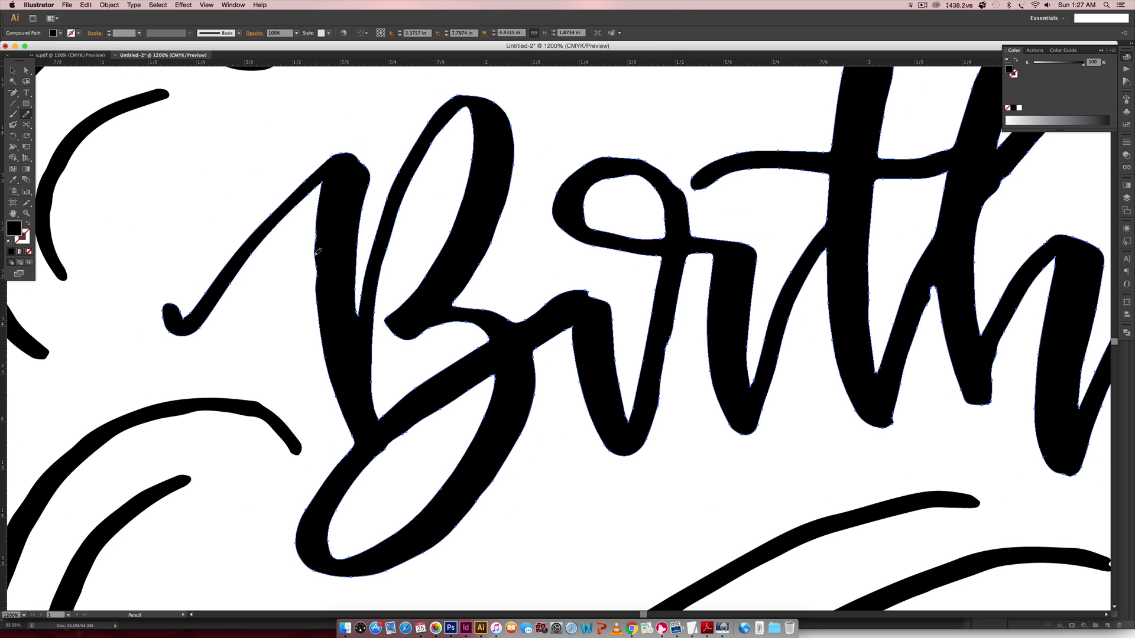
pyautogui.moveTo(321, 308); pyautogui.dragTo(322, 272)
# Smooth the r-to-i top edge, the r loop, the t/h notch and the d loop
pyautogui.hscroll(3, 457, 186)
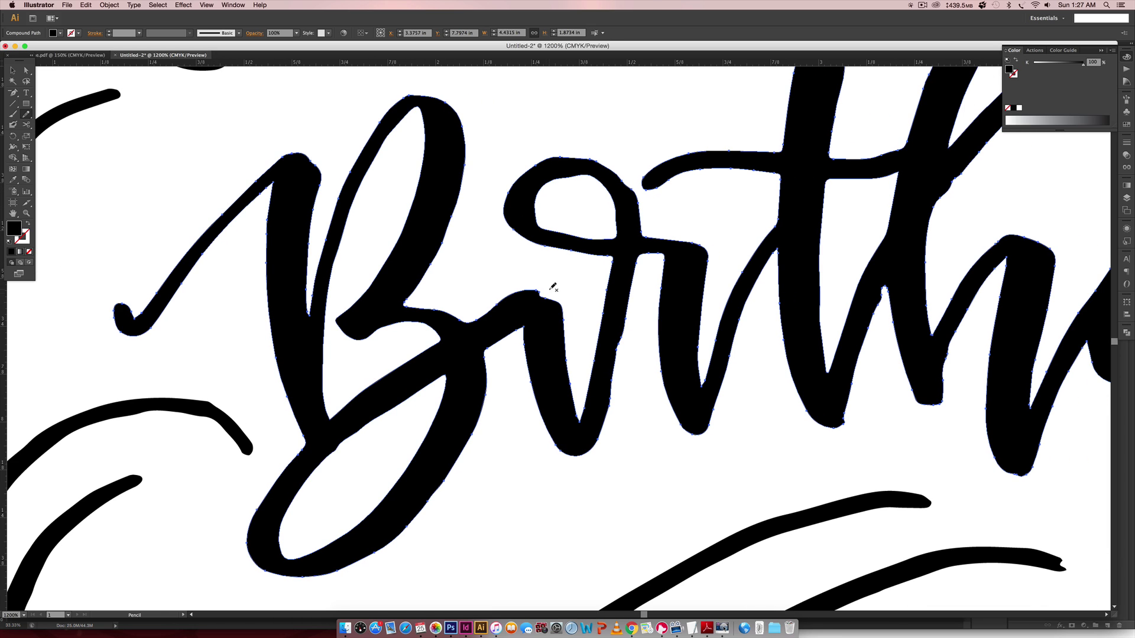
pyautogui.moveTo(560, 299)
pyautogui.mouseDown()
pyautogui.moveTo(610, 408)
pyautogui.moveTo(630, 312)
pyautogui.mouseUp()
pyautogui.hscroll(10, 561, 190)
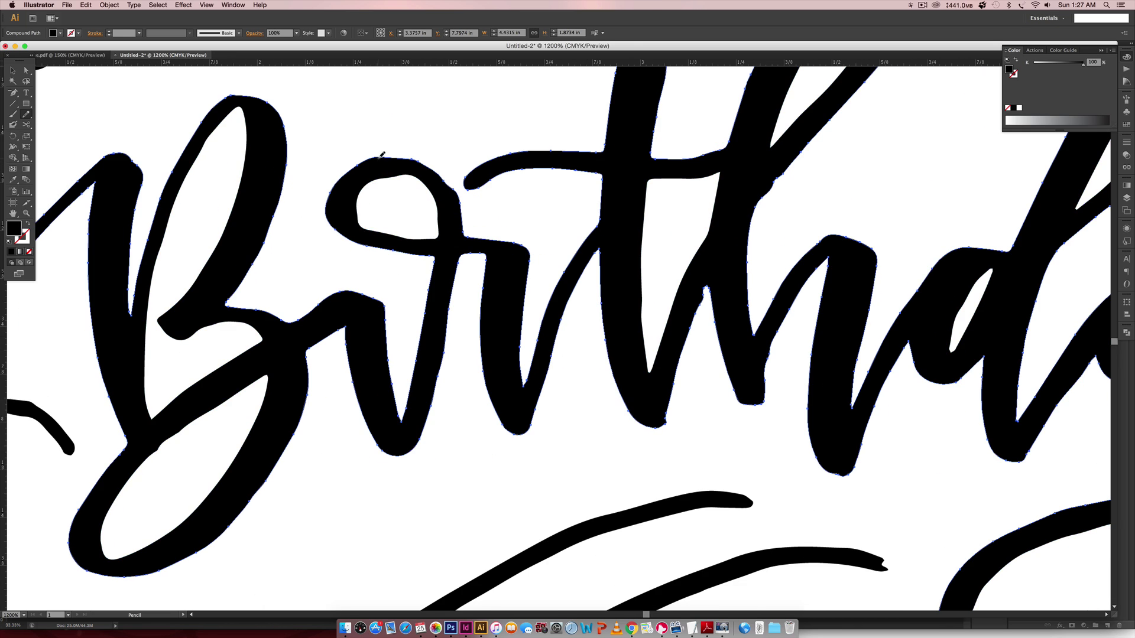
pyautogui.moveTo(455, 188)
pyautogui.mouseDown()
pyautogui.moveTo(434, 165)
pyautogui.moveTo(464, 199)
pyautogui.mouseUp()
pyautogui.hscroll(8, 623, 256)
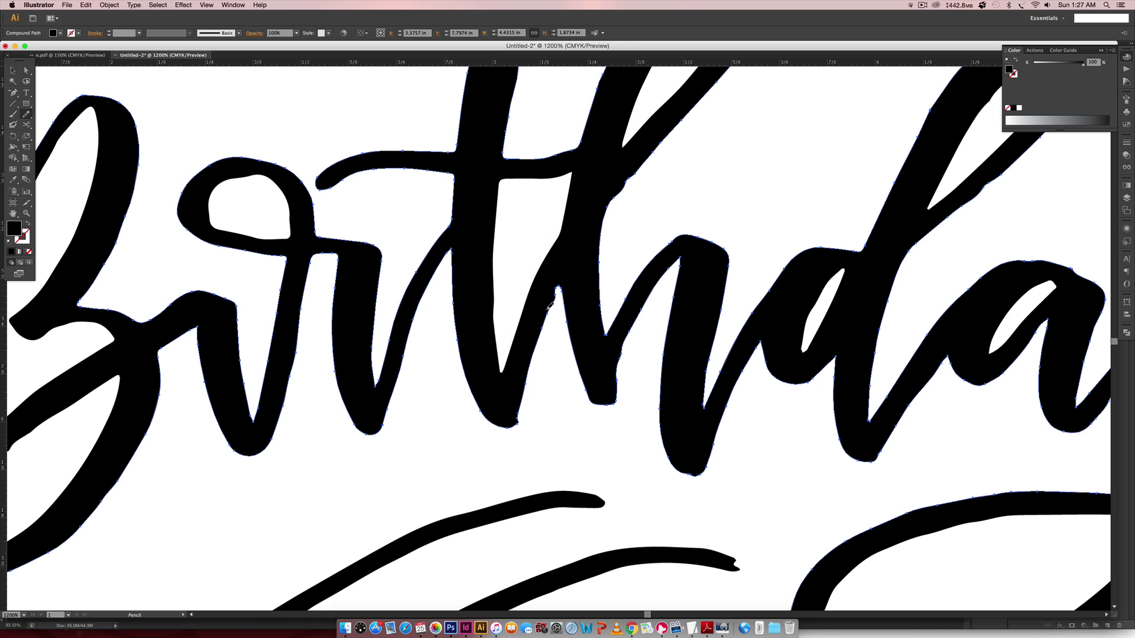
pyautogui.moveTo(565, 290); pyautogui.dragTo(549, 312)
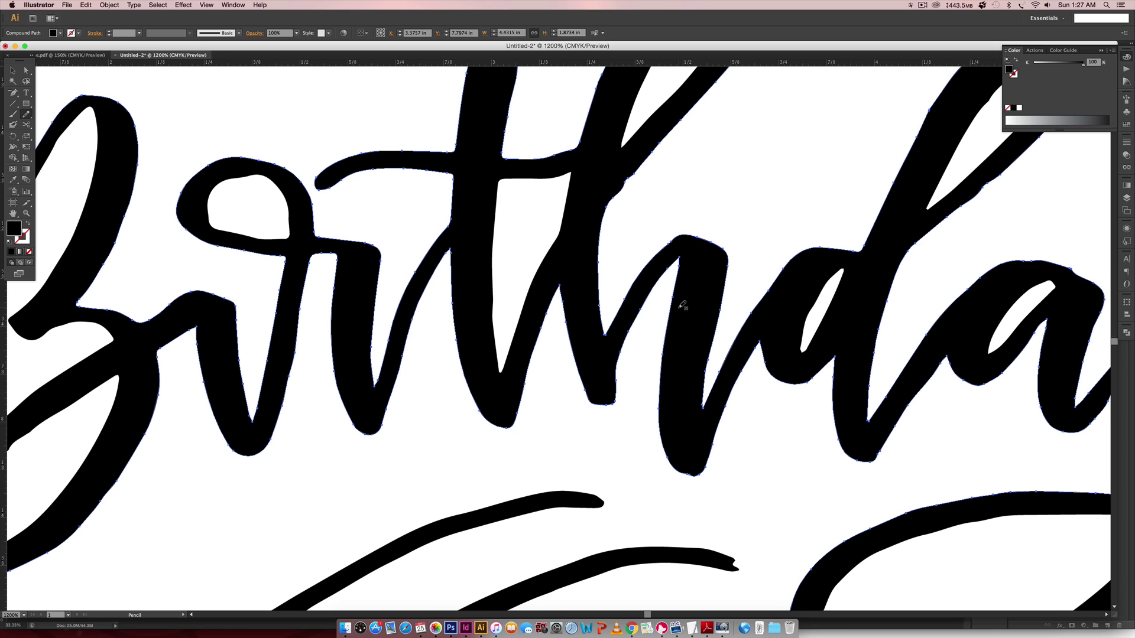
pyautogui.hscroll(1, 679, 304)
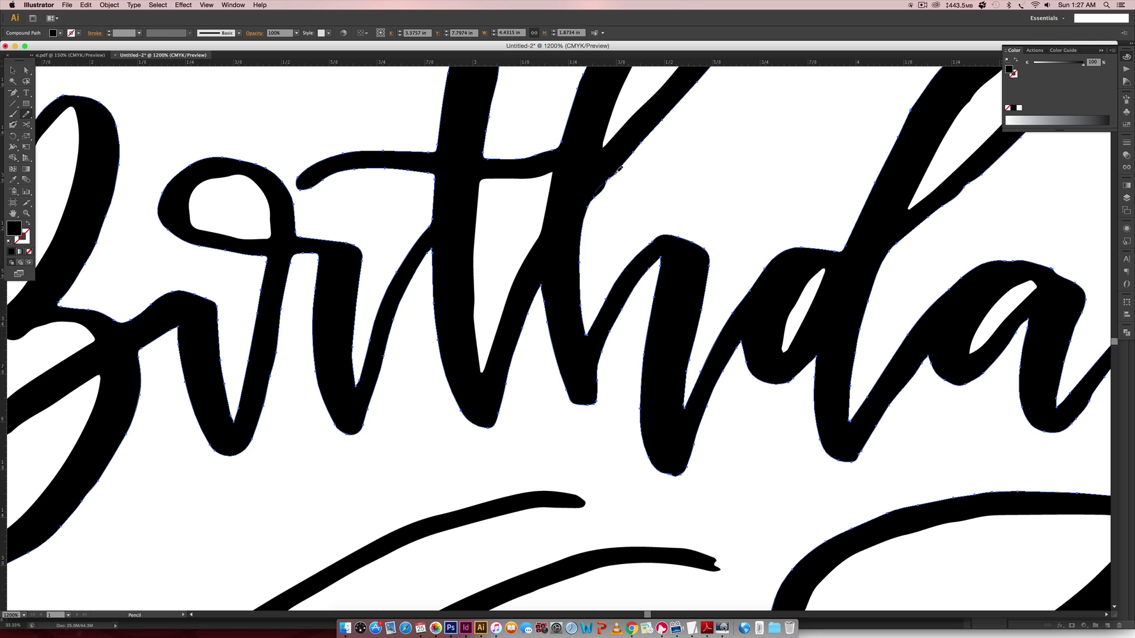
pyautogui.hscroll(10, 607, 272)
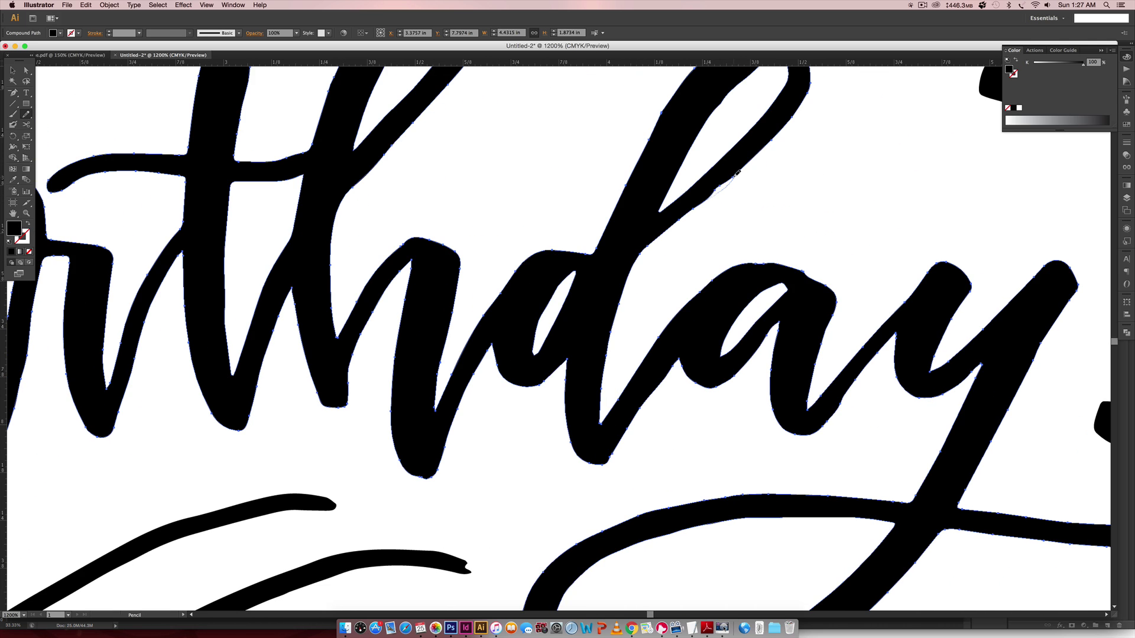
pyautogui.moveTo(737, 172)
pyautogui.mouseDown()
pyautogui.moveTo(702, 201)
pyautogui.moveTo(739, 169)
pyautogui.mouseUp()
pyautogui.hscroll(-15, 733, 377)
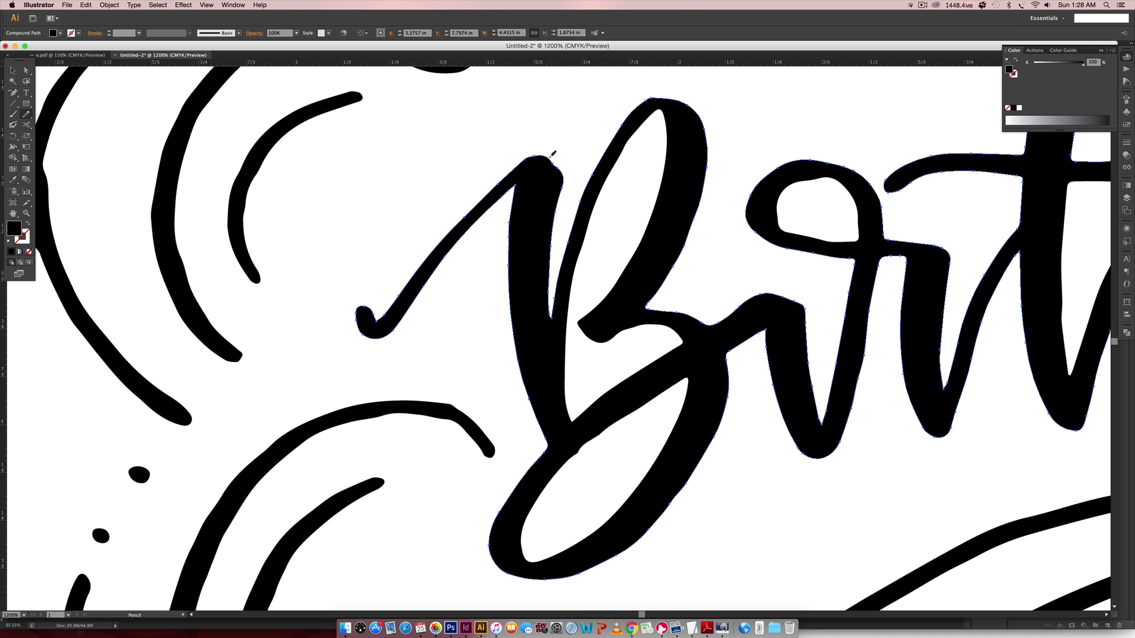
pyautogui.hscroll(15, 625, 384)
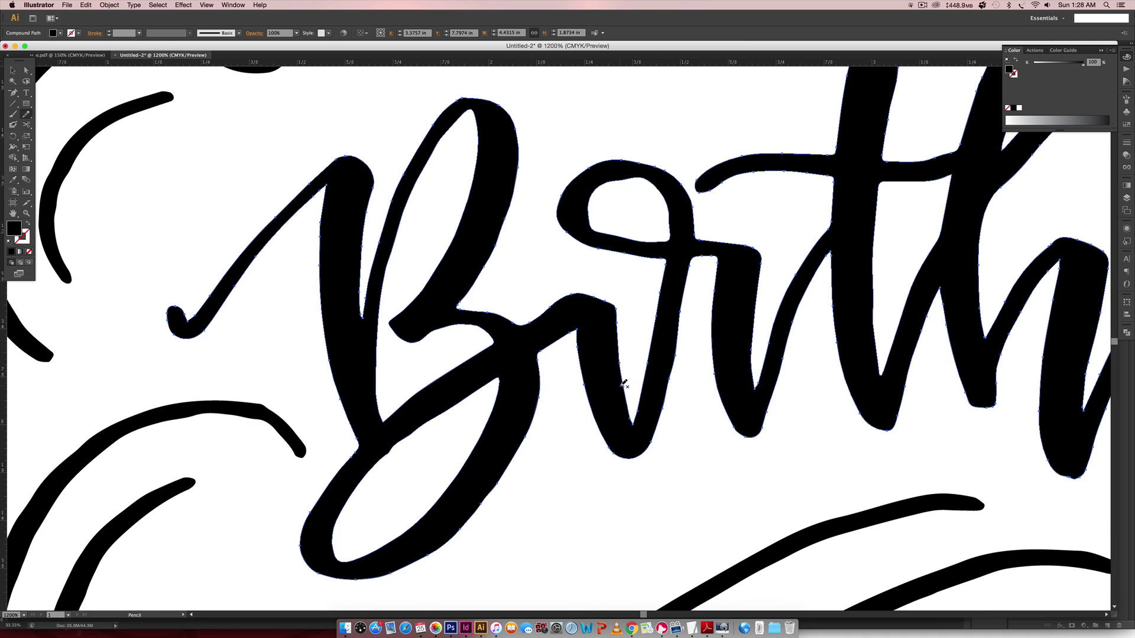
pyautogui.hscroll(12, 625, 383)
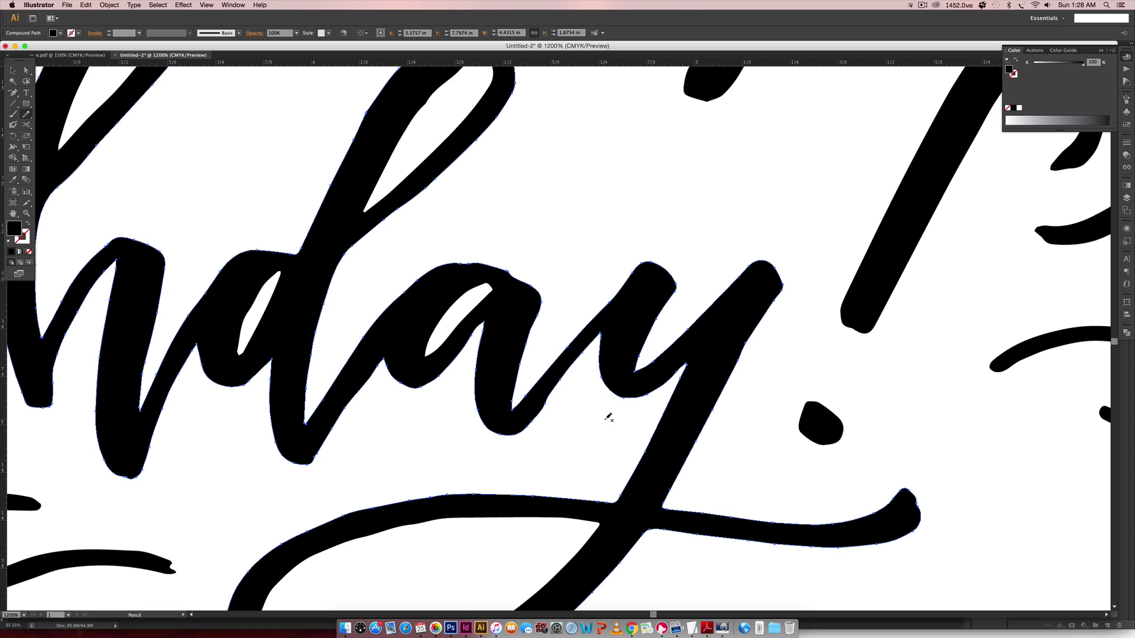
# Select an anchor on the y outline with Direct Selection and zoom in on the y's top
pyautogui.press('a')
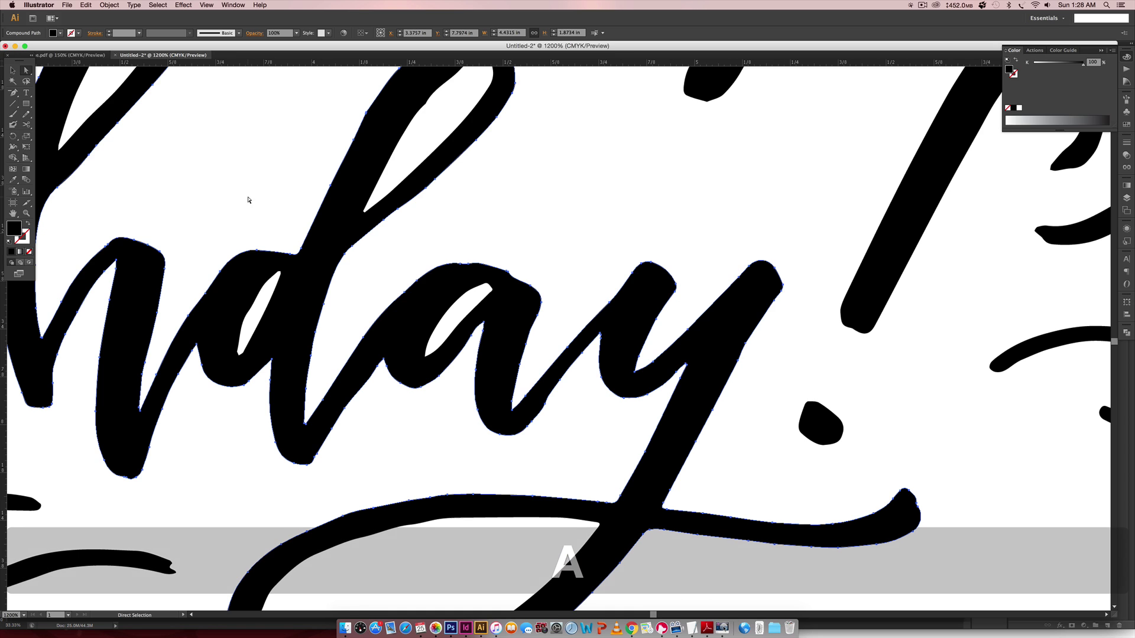
pyautogui.click(557, 397)
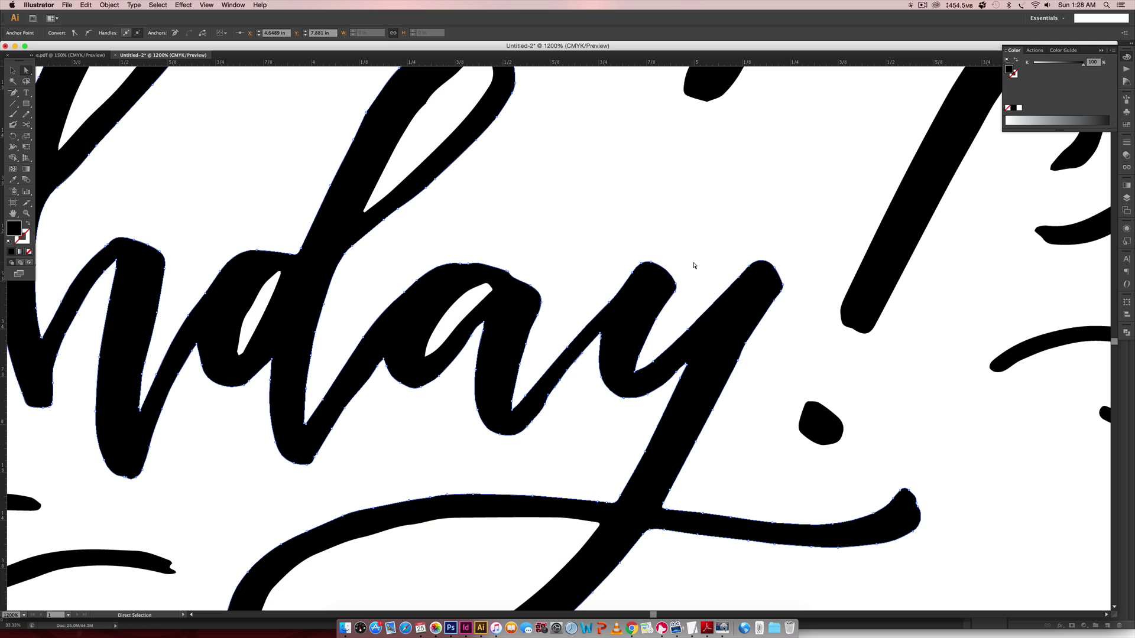
pyautogui.press('super')
pyautogui.press('super+equal')
pyautogui.press('super+equal')
pyautogui.press('super+equal')
pyautogui.press('space')
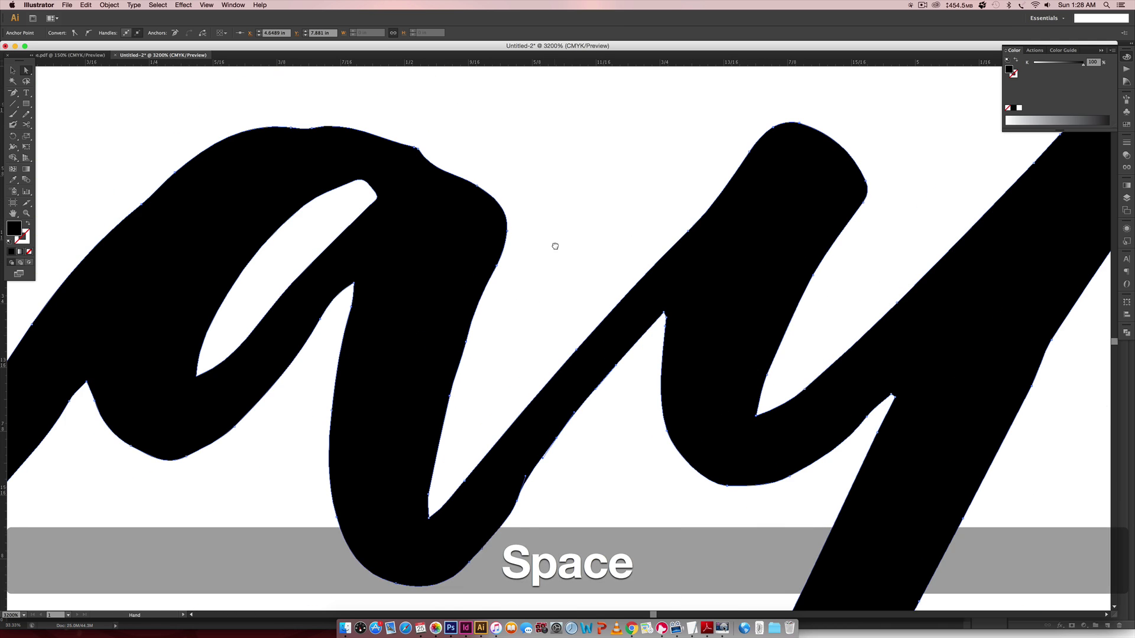
pyautogui.moveTo(552, 246); pyautogui.dragTo(490, 310)
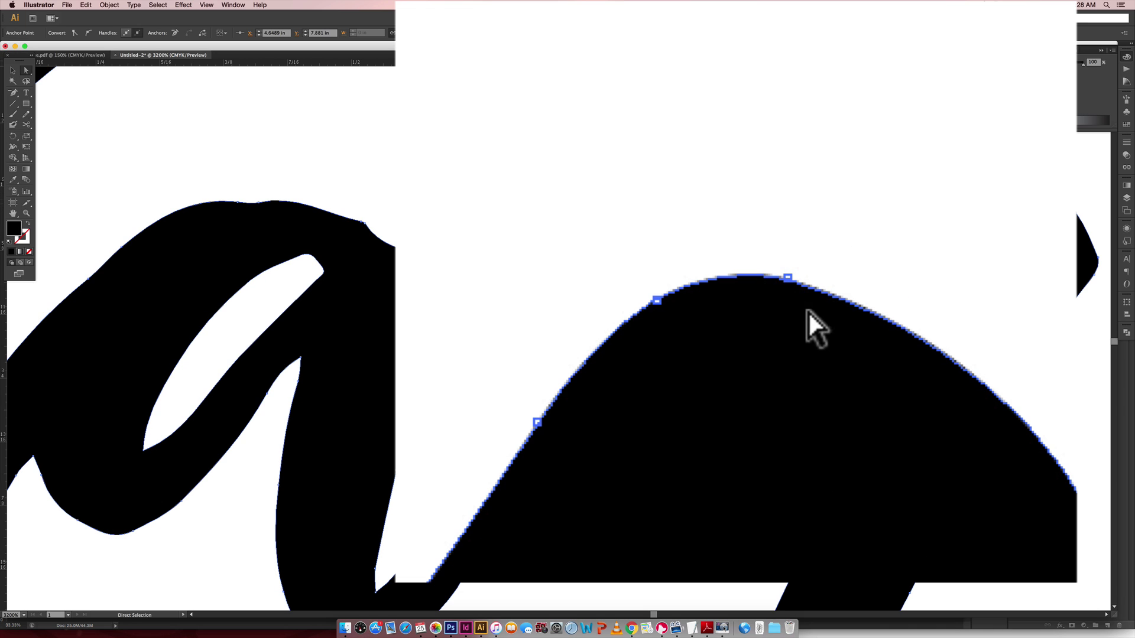
# Drag the y's top anchor handles to round off the bumpy curve
pyautogui.click(786, 279)
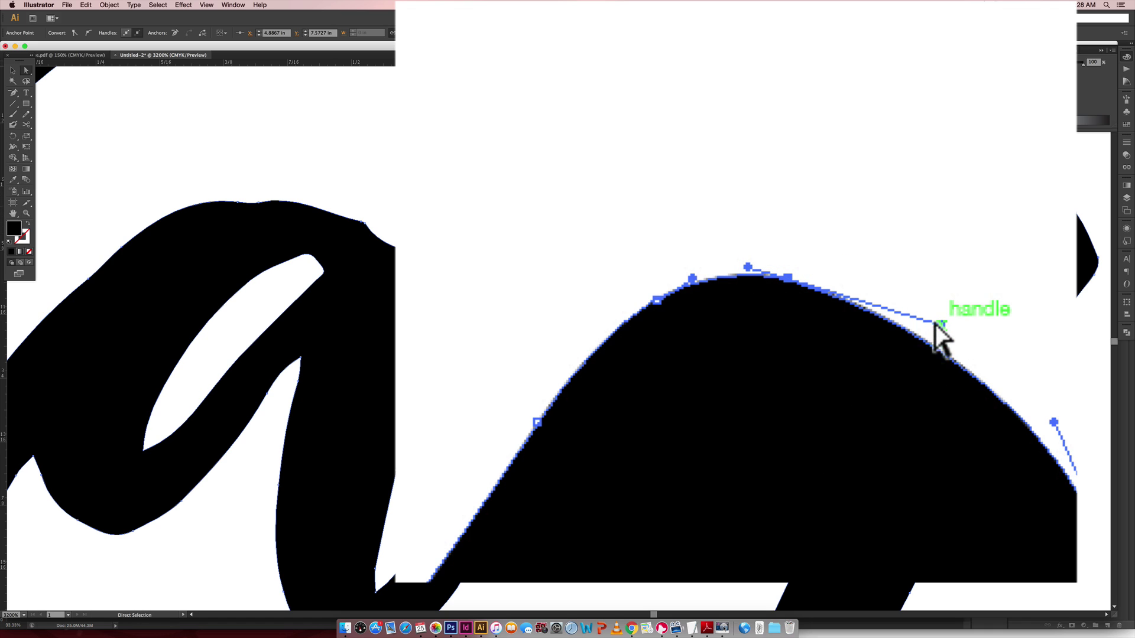
pyautogui.moveTo(940, 325); pyautogui.dragTo(967, 371)
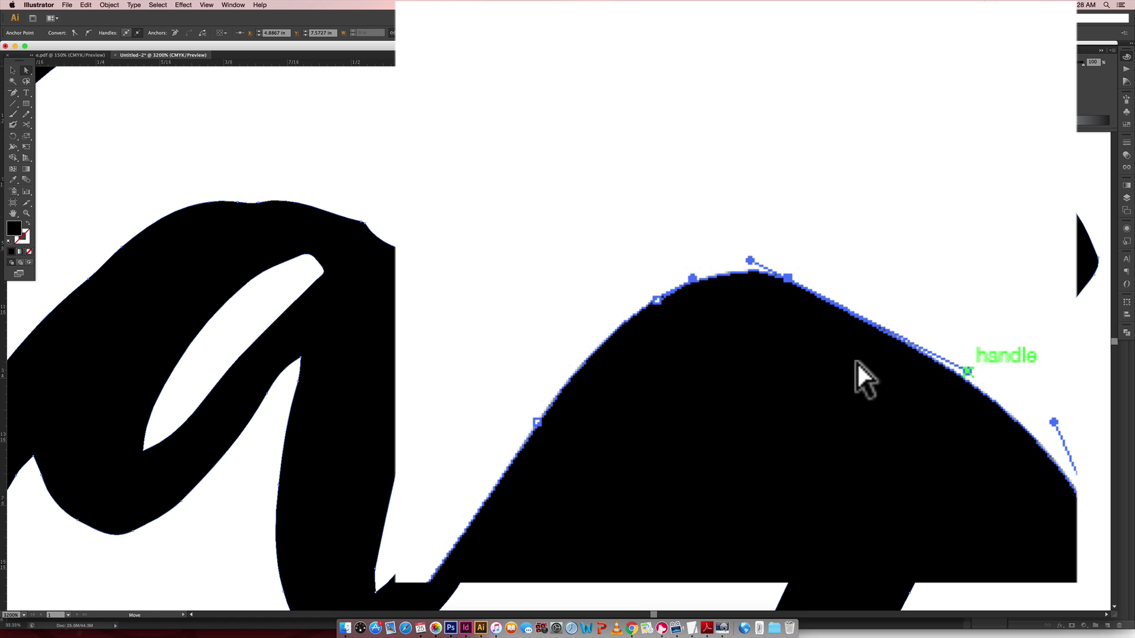
pyautogui.moveTo(749, 261)
pyautogui.mouseDown()
pyautogui.moveTo(700, 247)
pyautogui.moveTo(676, 266)
pyautogui.moveTo(718, 238)
pyautogui.moveTo(439, 115)
pyautogui.moveTo(786, 259)
pyautogui.moveTo(672, 342)
pyautogui.moveTo(805, 514)
pyautogui.moveTo(594, 358)
pyautogui.moveTo(661, 171)
pyautogui.moveTo(737, 254)
pyautogui.moveTo(730, 249)
pyautogui.mouseUp()
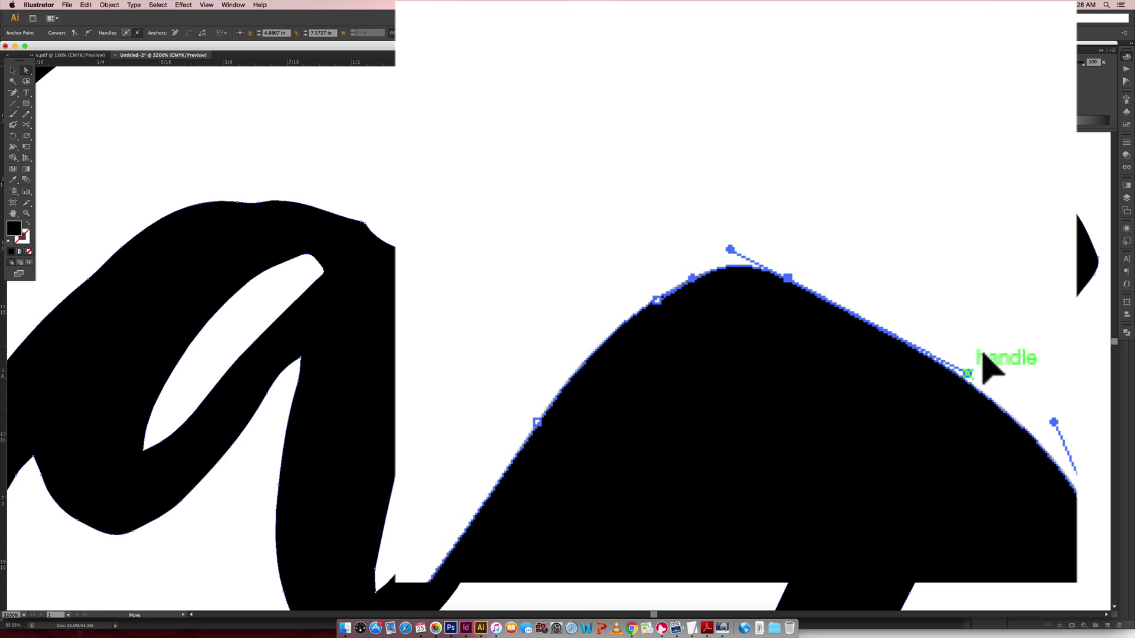
pyautogui.moveTo(982, 355)
pyautogui.mouseDown()
pyautogui.moveTo(996, 322)
pyautogui.moveTo(985, 365)
pyautogui.mouseUp()
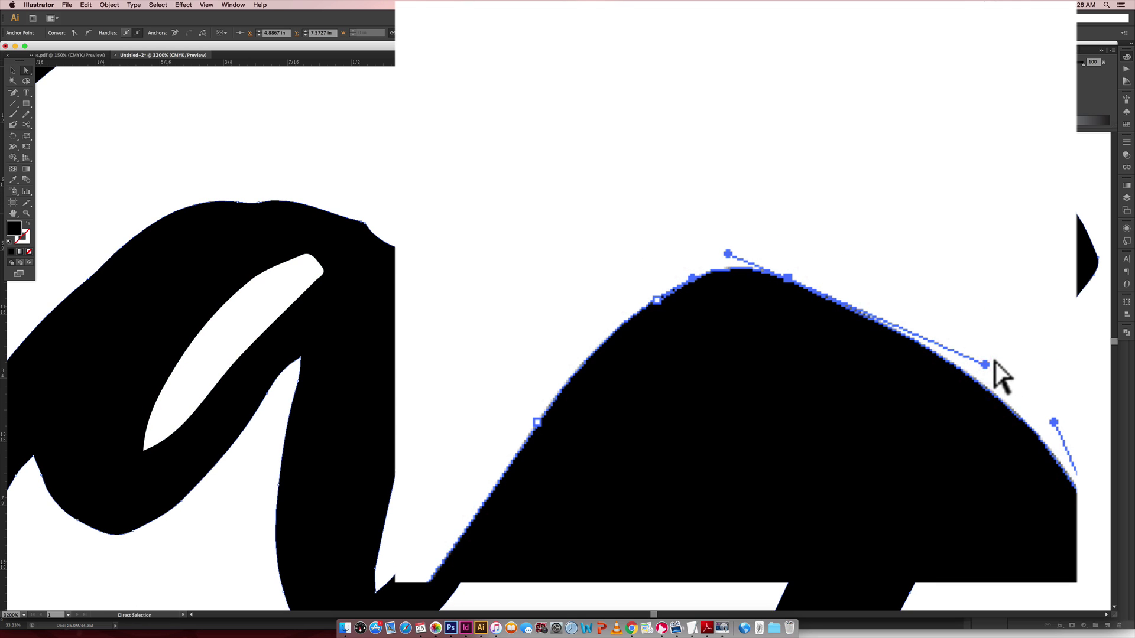
pyautogui.hotkey('shift', 'c')
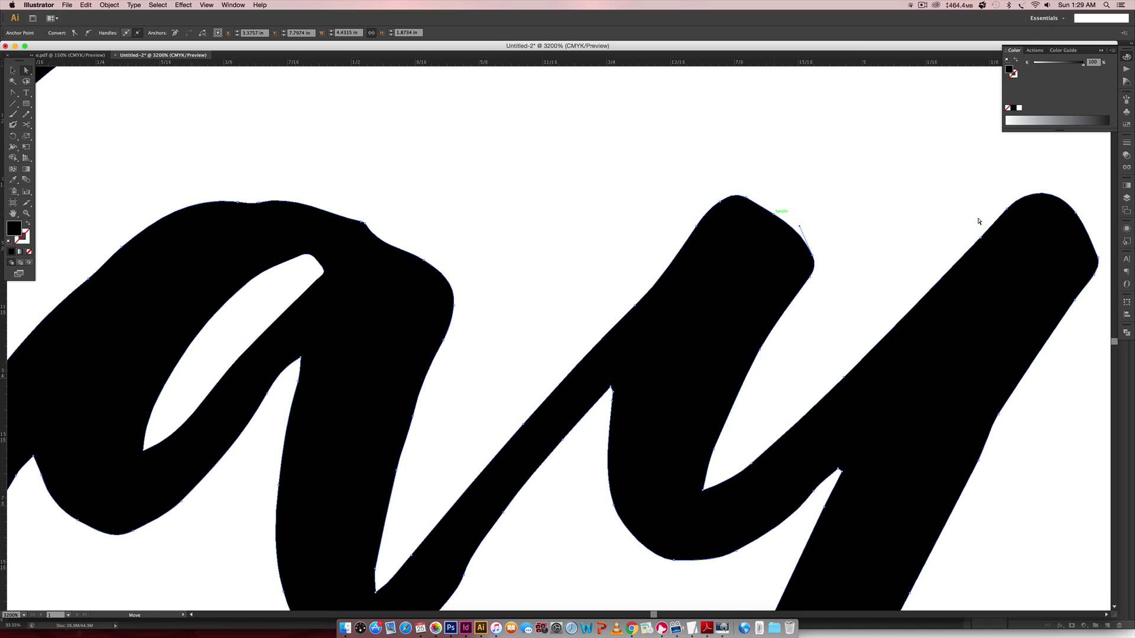
# Drag the handles on the a's top anchors to smooth its upper curve
pyautogui.click(895, 213)
pyautogui.click(627, 445)
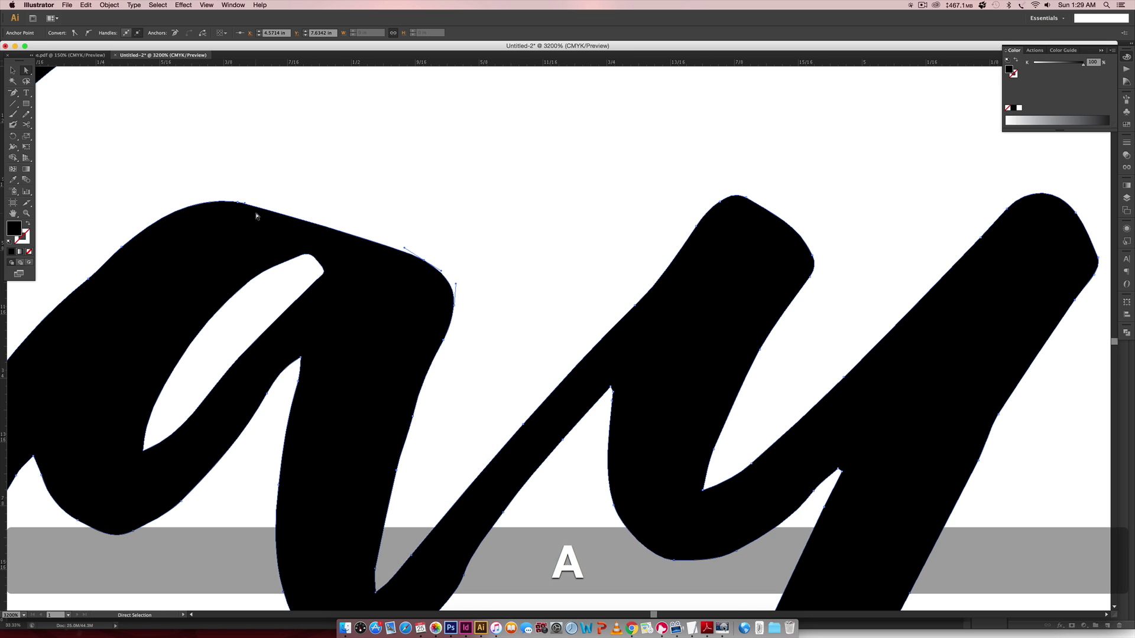
pyautogui.moveTo(245, 204); pyautogui.dragTo(286, 200)
pyautogui.moveTo(405, 250); pyautogui.dragTo(382, 253)
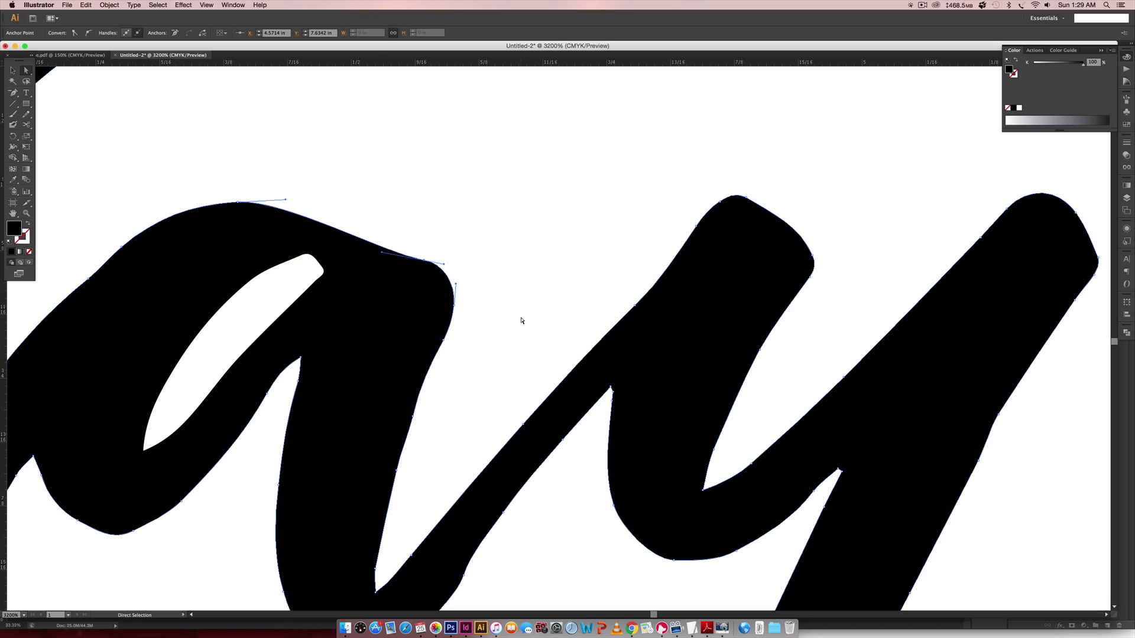
pyautogui.hscroll(2, 478, 387)
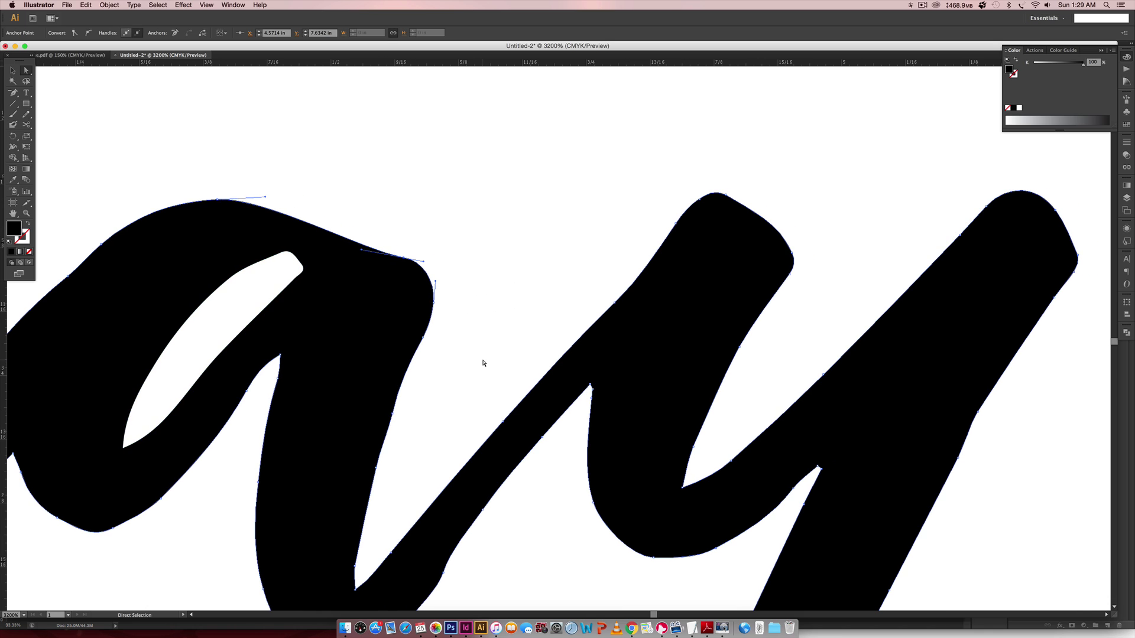
pyautogui.press('v')
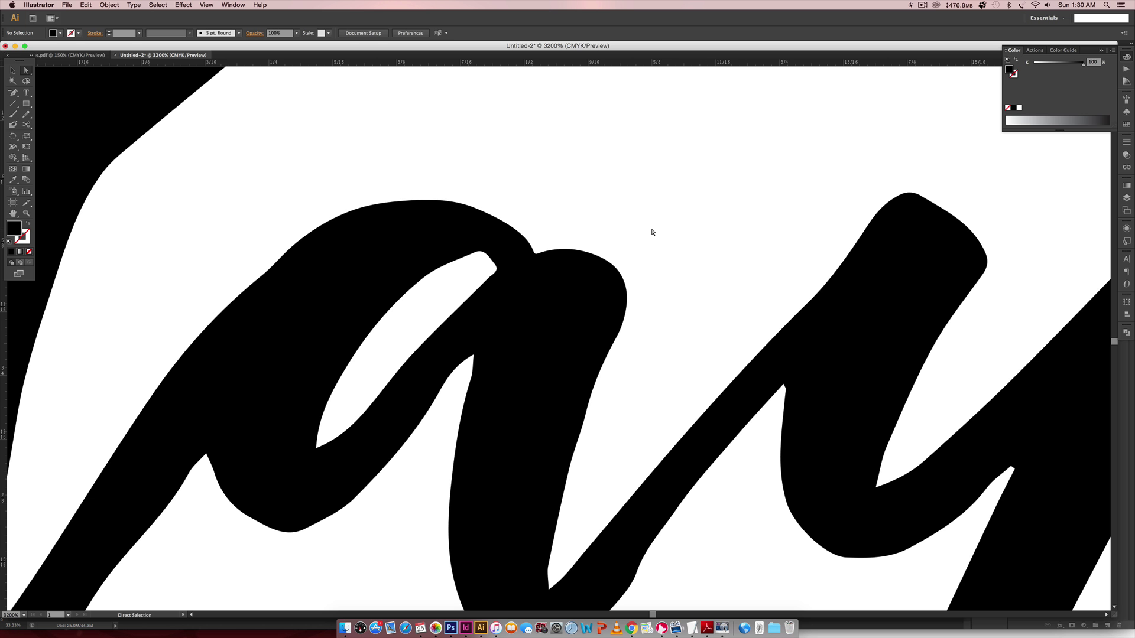
# Zoom out to review the whole card, then zoom back to the swashes below Birthday
pyautogui.press('super+minus')
pyautogui.press('super+minus')
pyautogui.press('super+minus')
pyautogui.press('super+minus')
pyautogui.press('super+minus')
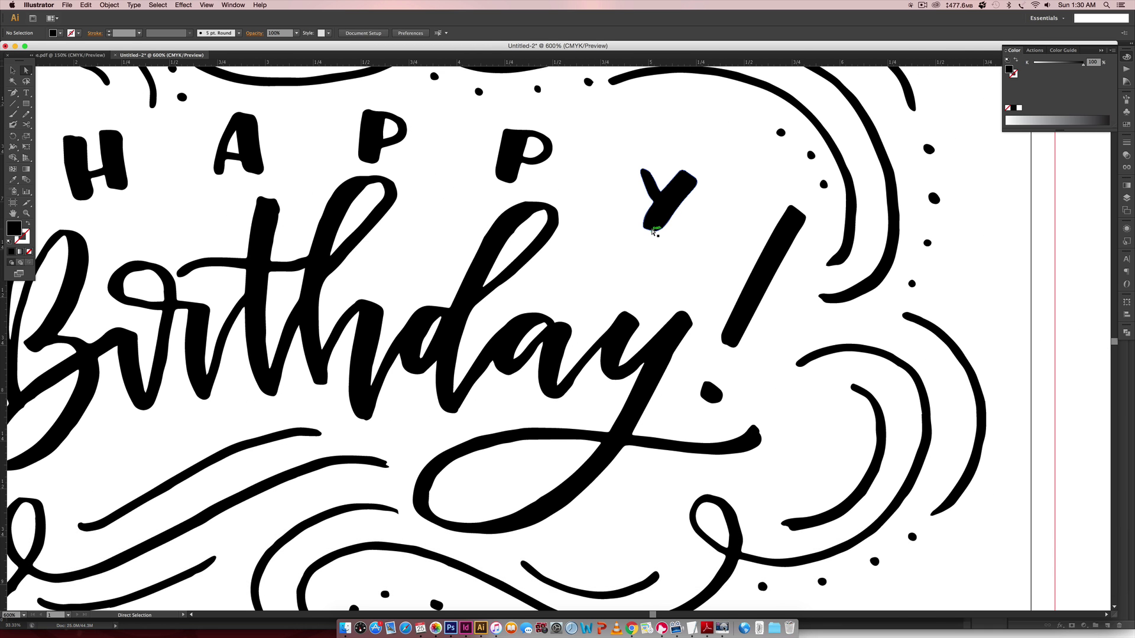
pyautogui.press('super+minus')
pyautogui.press('super+minus')
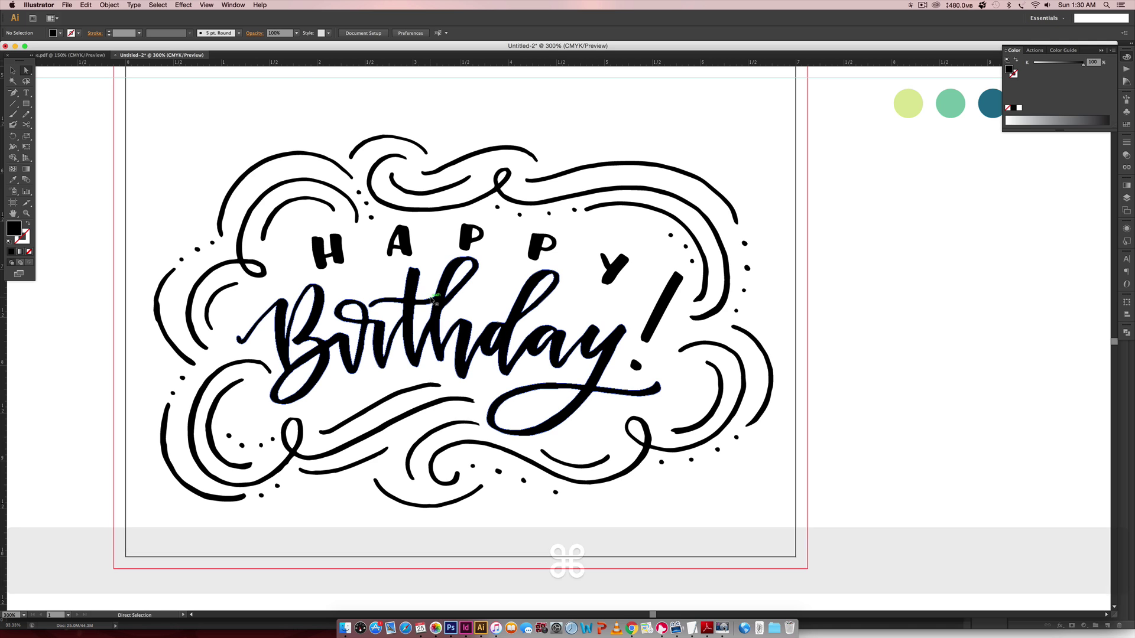
pyautogui.press('super+equal')
pyautogui.press('super+equal')
pyautogui.scroll(3, 411, 226)
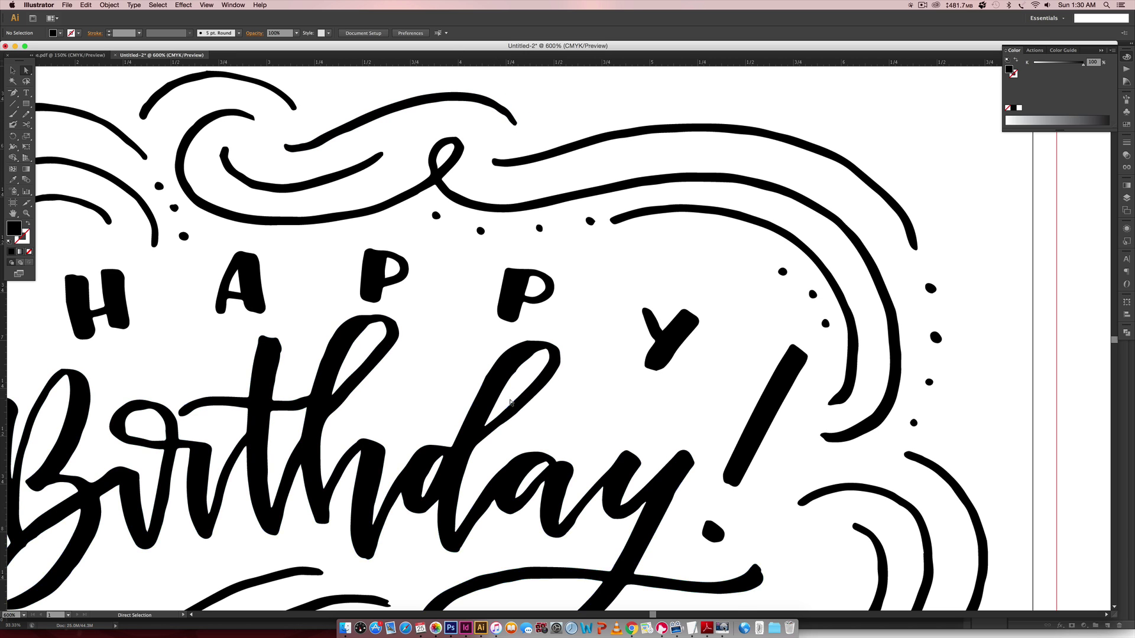
pyautogui.press('space')
pyautogui.moveTo(112, 495); pyautogui.dragTo(231, 264)
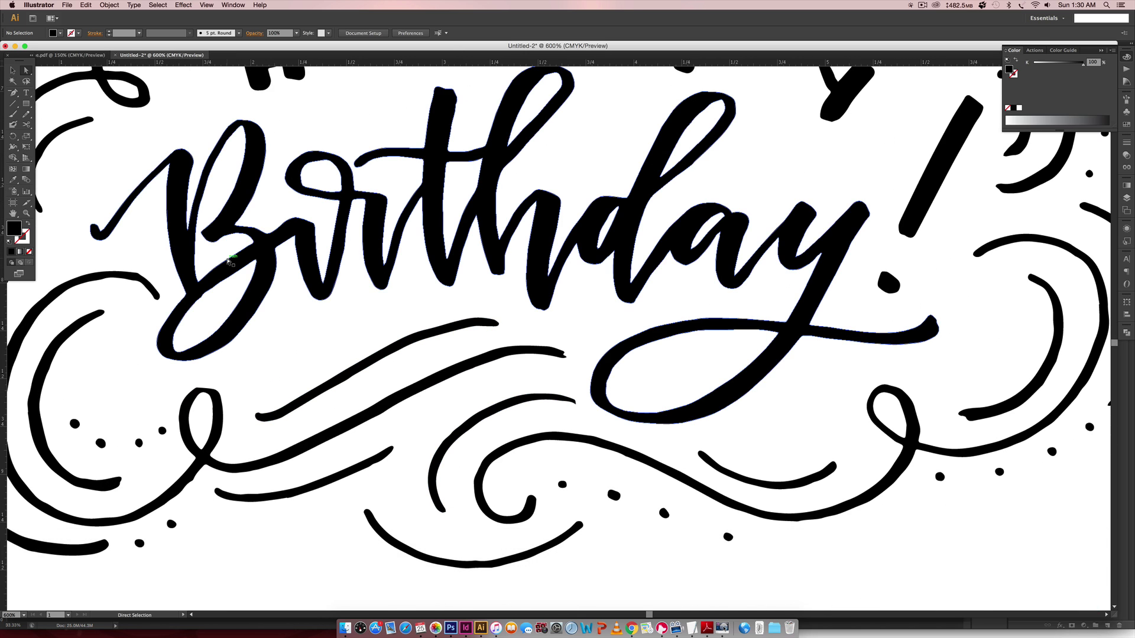
pyautogui.keyDown('super'); pyautogui.click(232, 262); pyautogui.keyUp('super')
pyautogui.press('super+equal')
pyautogui.press('super+equal')
pyautogui.press('super+equal')
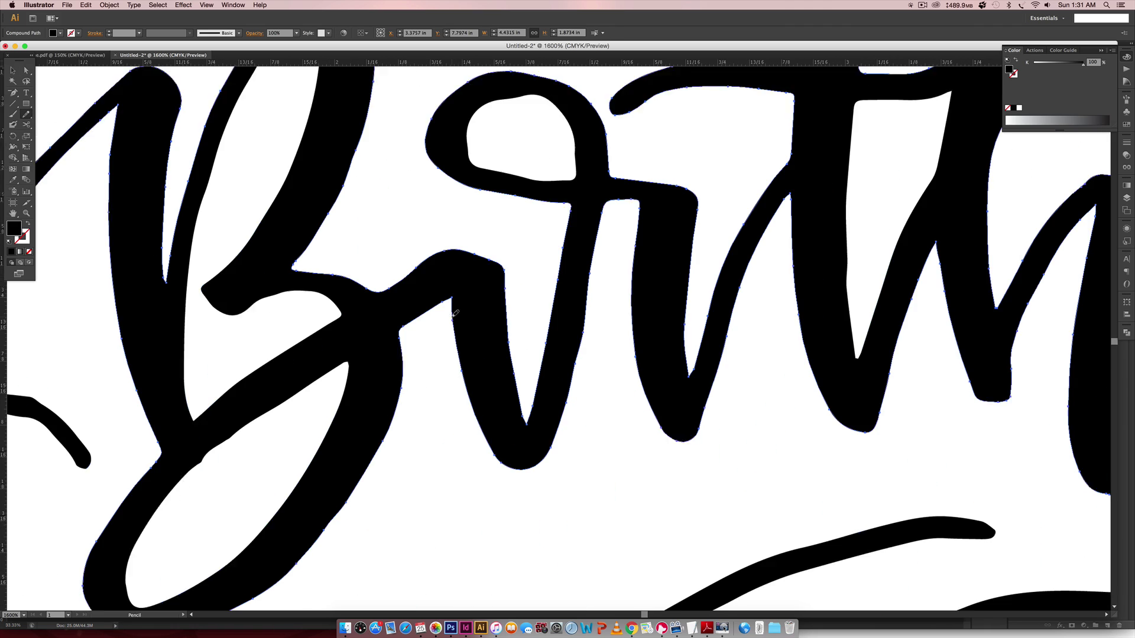
pyautogui.press('super+minus')
pyautogui.press('super+minus')
pyautogui.scroll(-3, 436, 296)
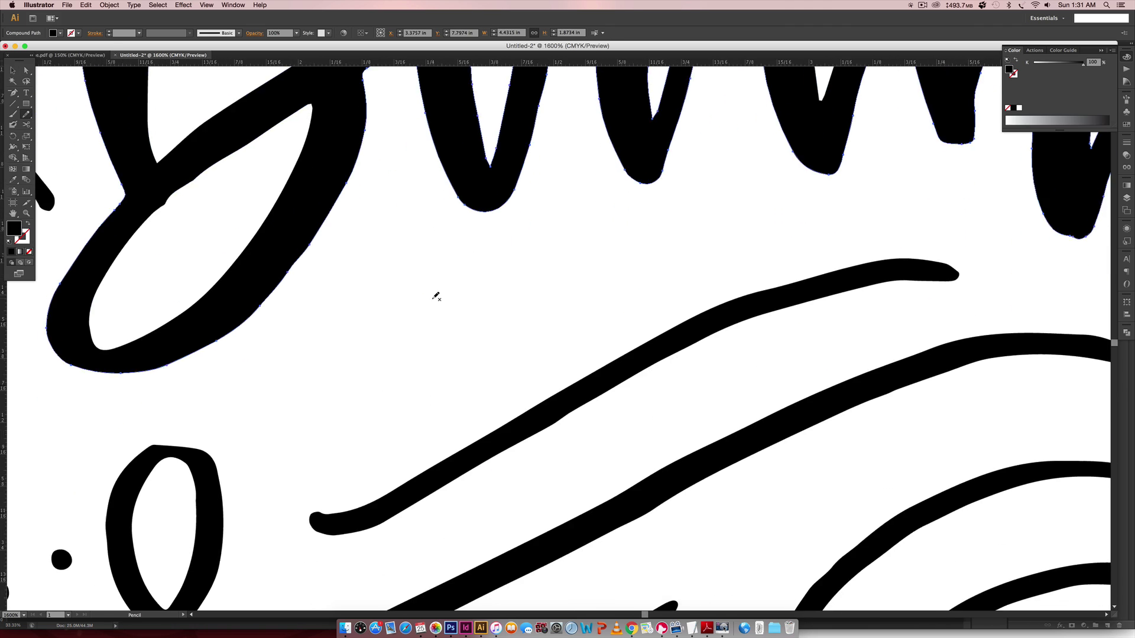
pyautogui.press('super+equal')
pyautogui.press('super+equal')
pyautogui.hscroll(10, 408, 201)
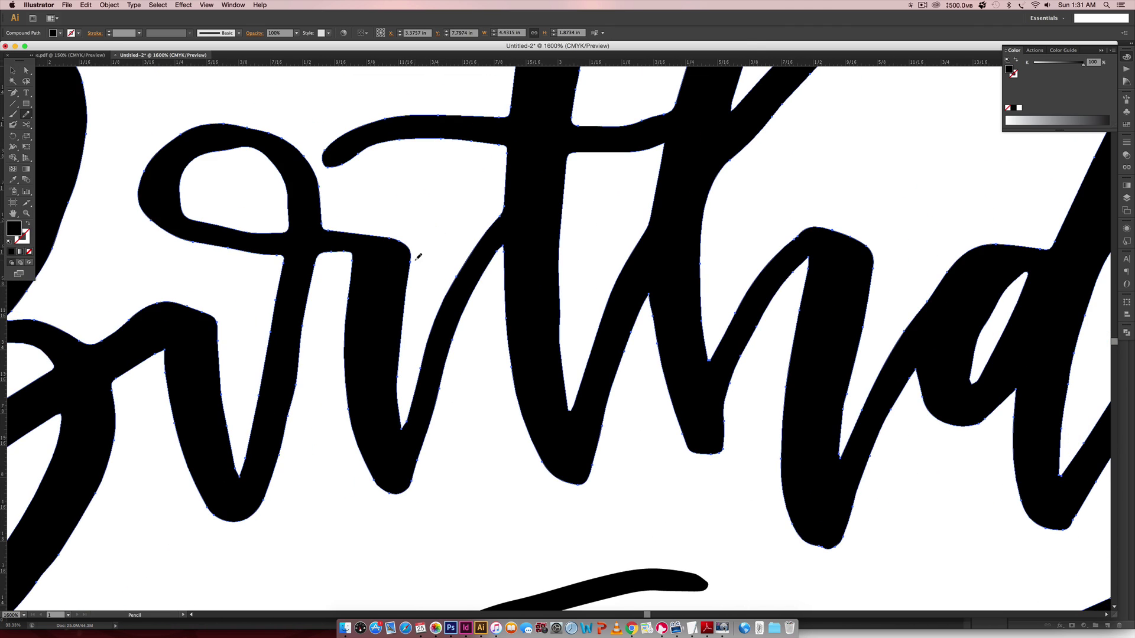
pyautogui.press('super+minus')
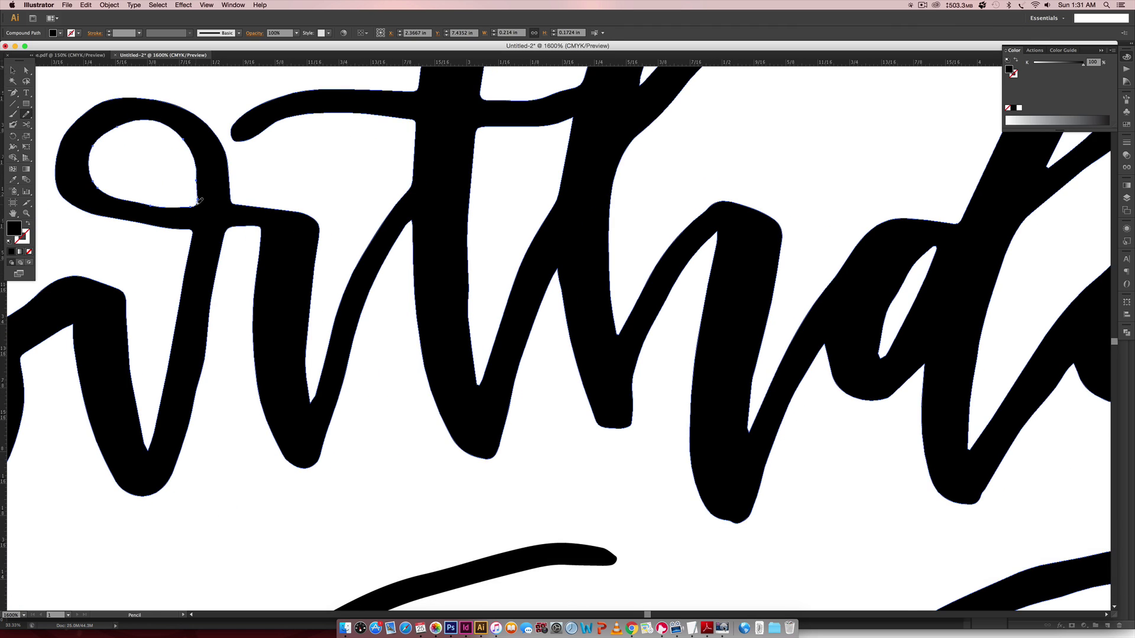
pyautogui.press('super+equal')
pyautogui.scroll(10, 225, 257)
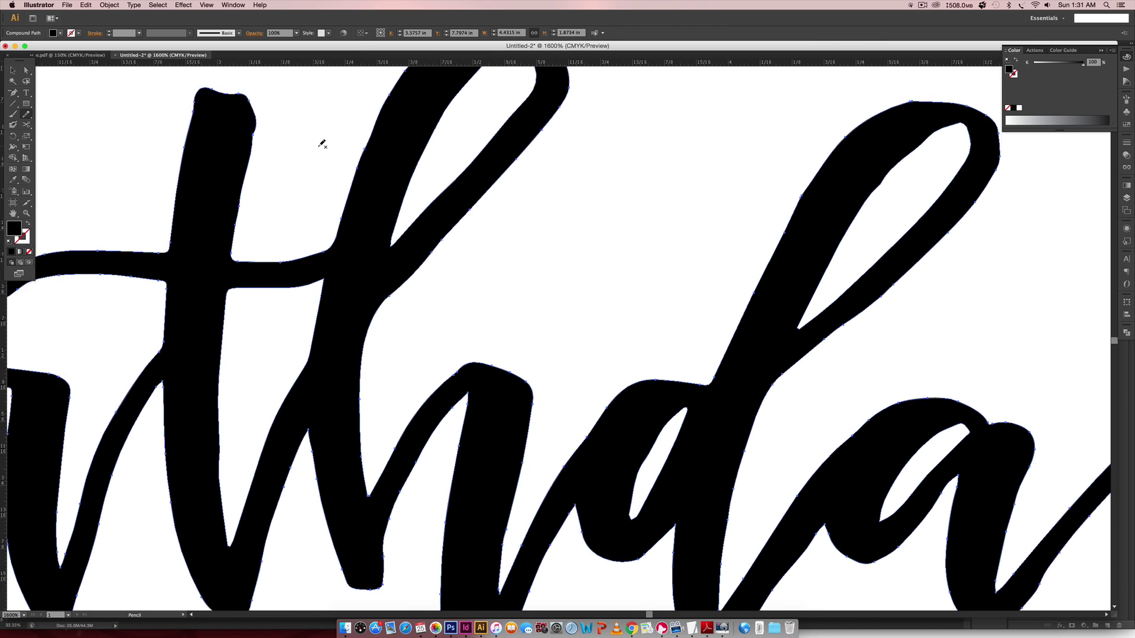
pyautogui.hscroll(5, 346, 121)
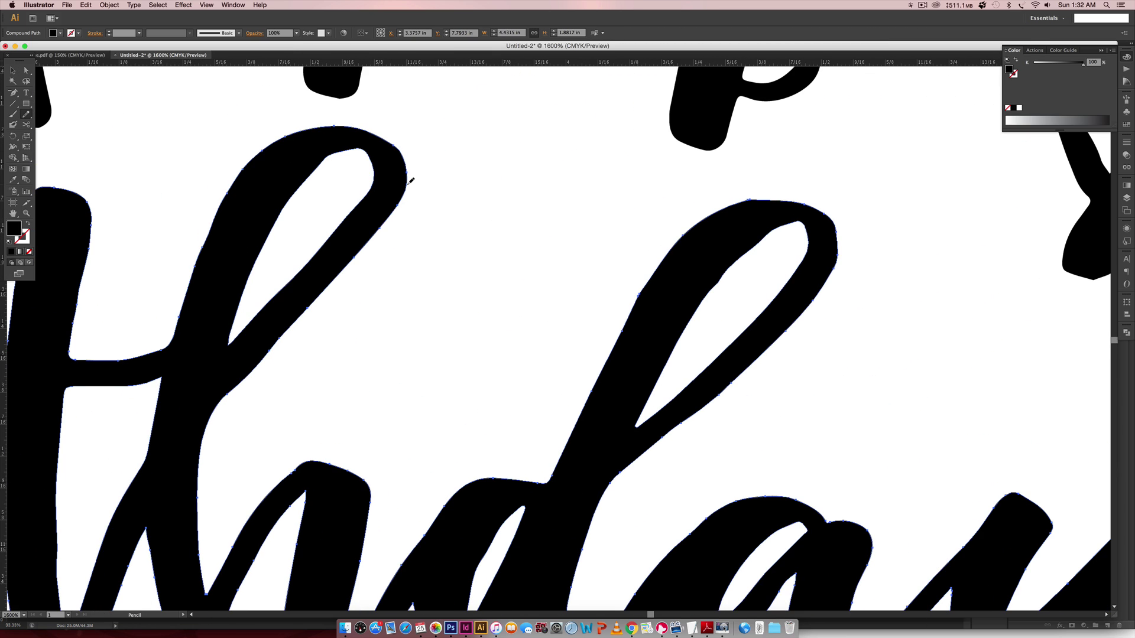
pyautogui.scroll(-5, 405, 177)
pyautogui.hscroll(5, 406, 177)
pyautogui.press('super+minus')
pyautogui.press('super+minus')
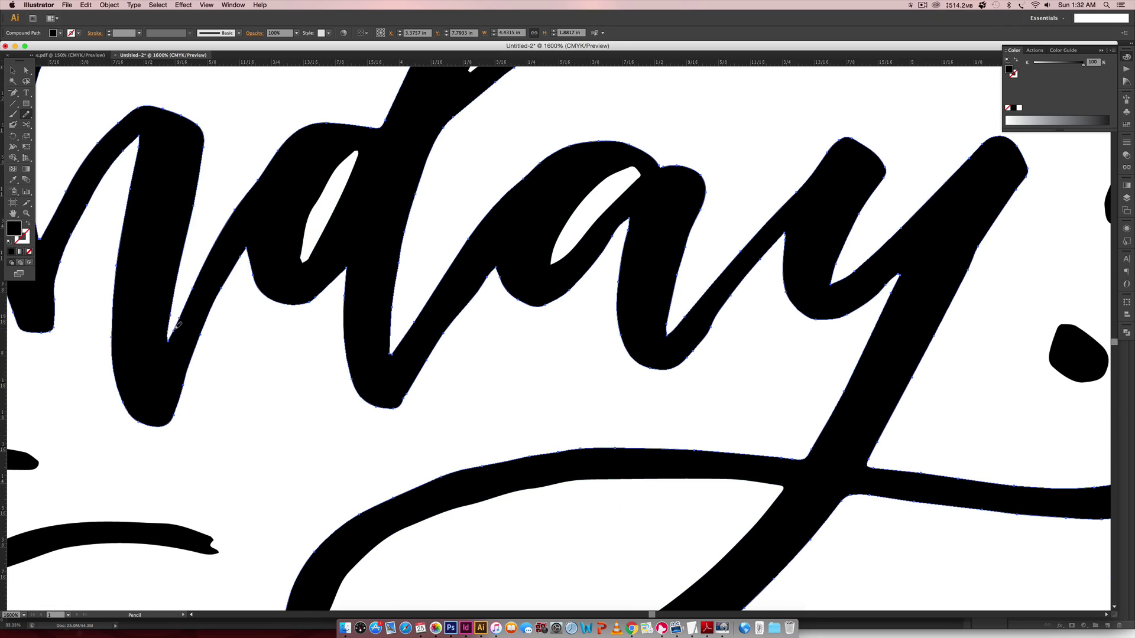
pyautogui.press('super+equal')
pyautogui.press('super+equal')
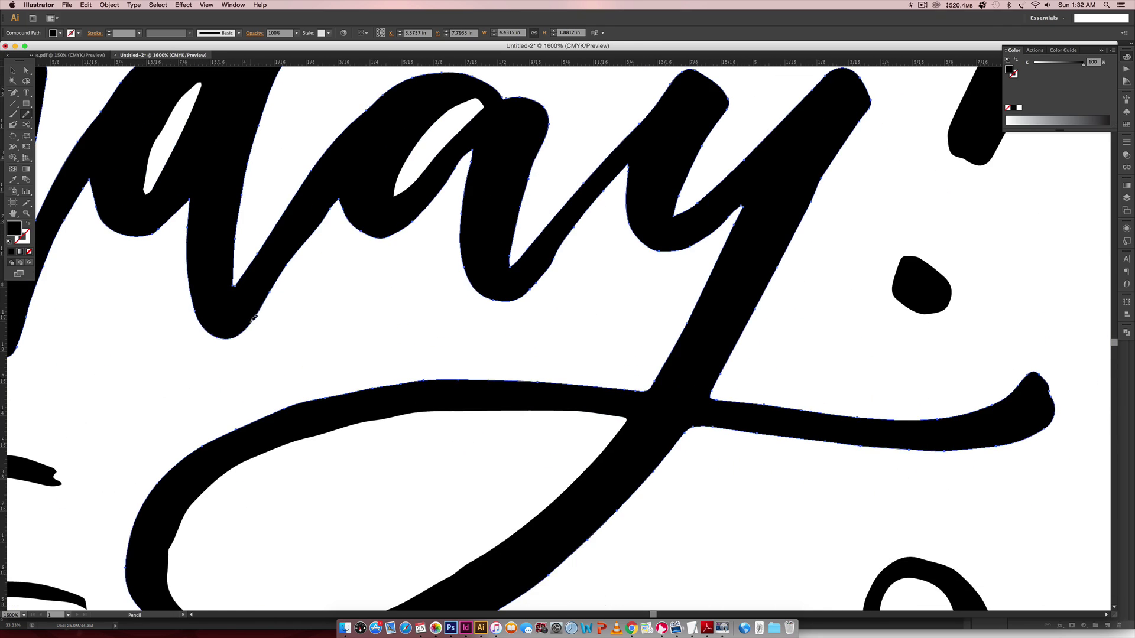
pyautogui.scroll(5, 443, 203)
pyautogui.press('n')
pyautogui.scroll(-5, 289, 292)
pyautogui.hscroll(-3, 289, 292)
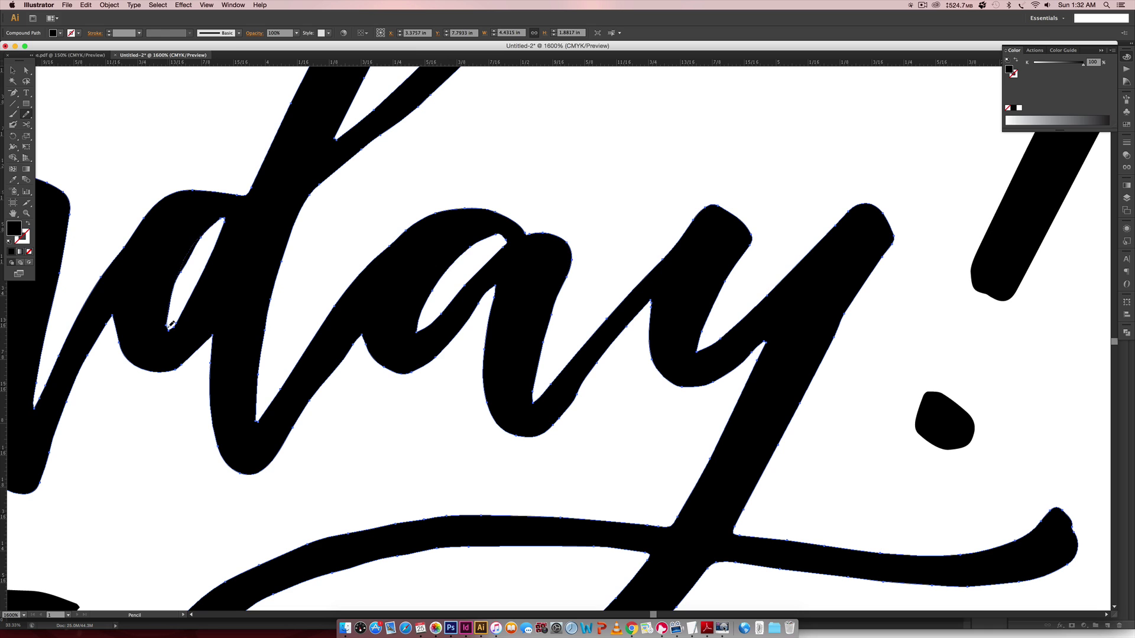
pyautogui.scroll(5, 461, 185)
pyautogui.hscroll(4, 461, 185)
pyautogui.press('n')
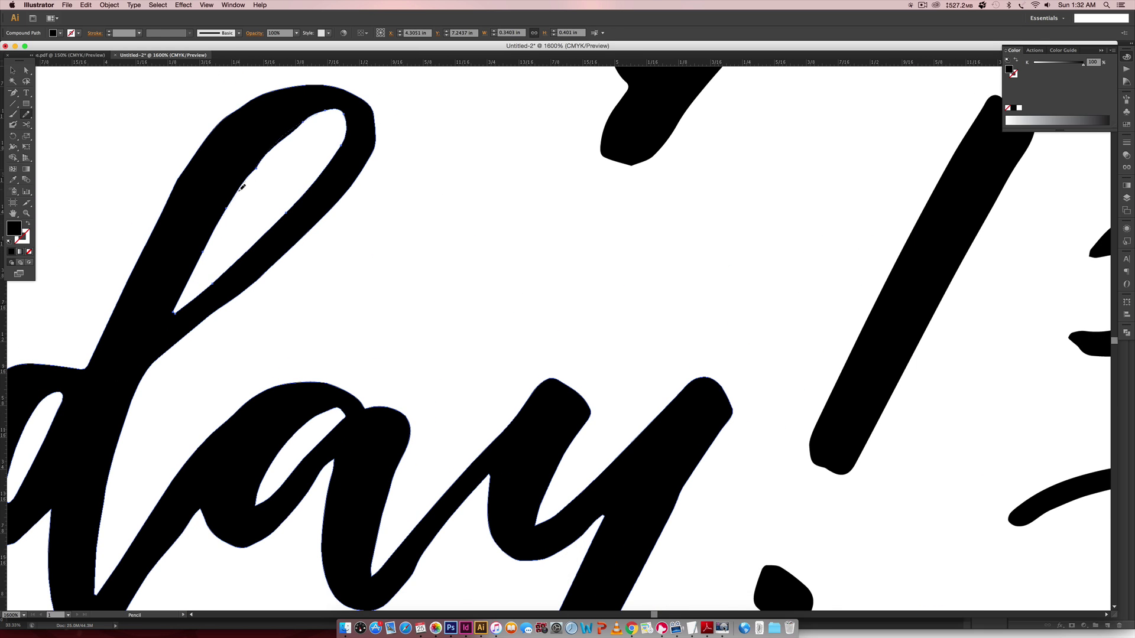
pyautogui.scroll(-4, 431, 312)
pyautogui.hscroll(1, 431, 312)
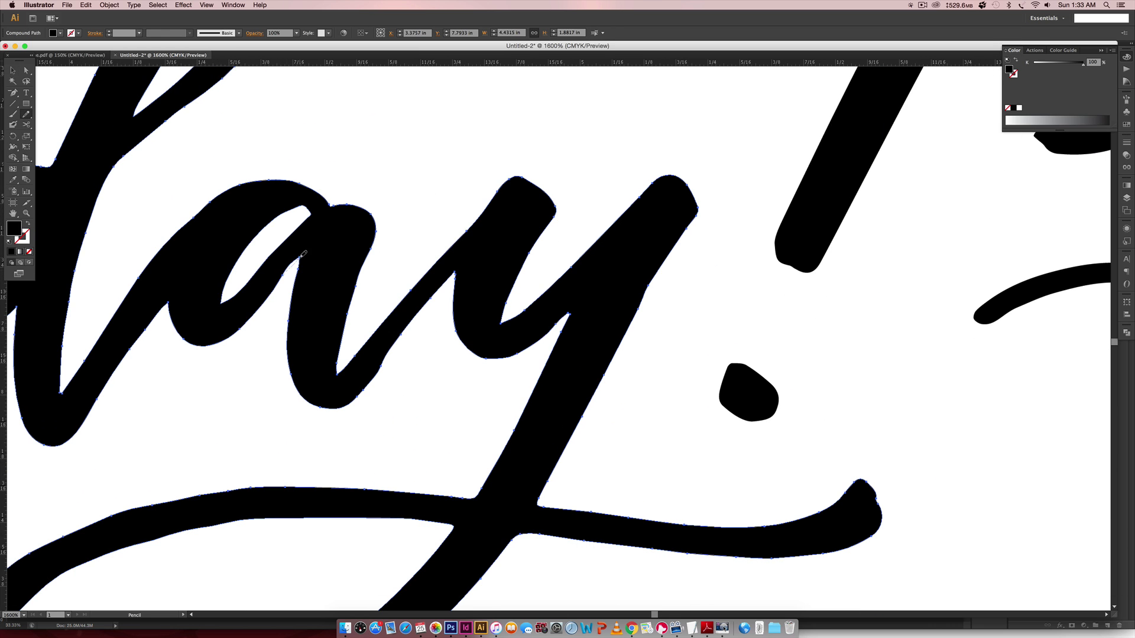
pyautogui.press('v')
pyautogui.scroll(-2, 431, 335)
pyautogui.hscroll(3, 431, 334)
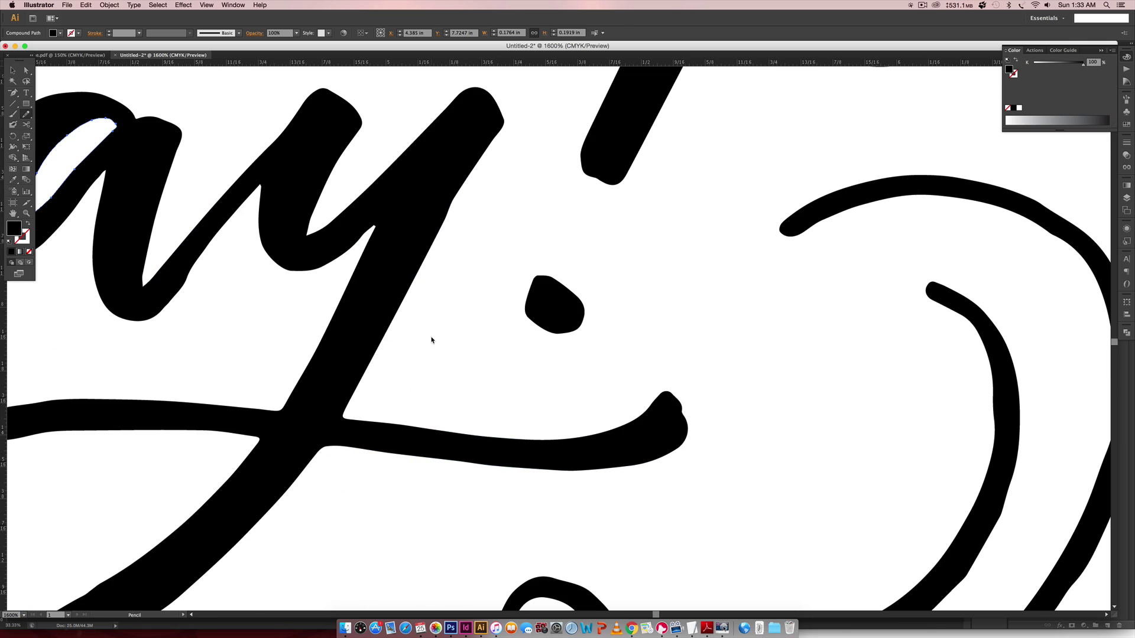
pyautogui.hscroll(3, 252, 195)
pyautogui.scroll(1, 252, 195)
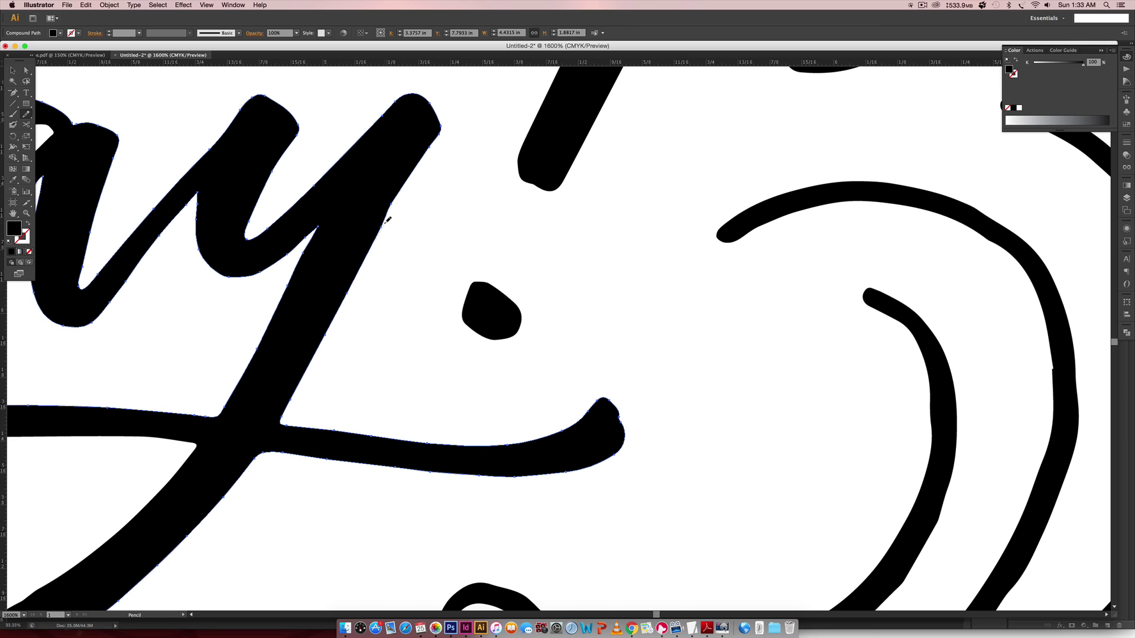
pyautogui.scroll(-5, 395, 289)
pyautogui.hscroll(2, 540, 236)
pyautogui.hscroll(-9, 355, 278)
pyautogui.scroll(-1, 201, 298)
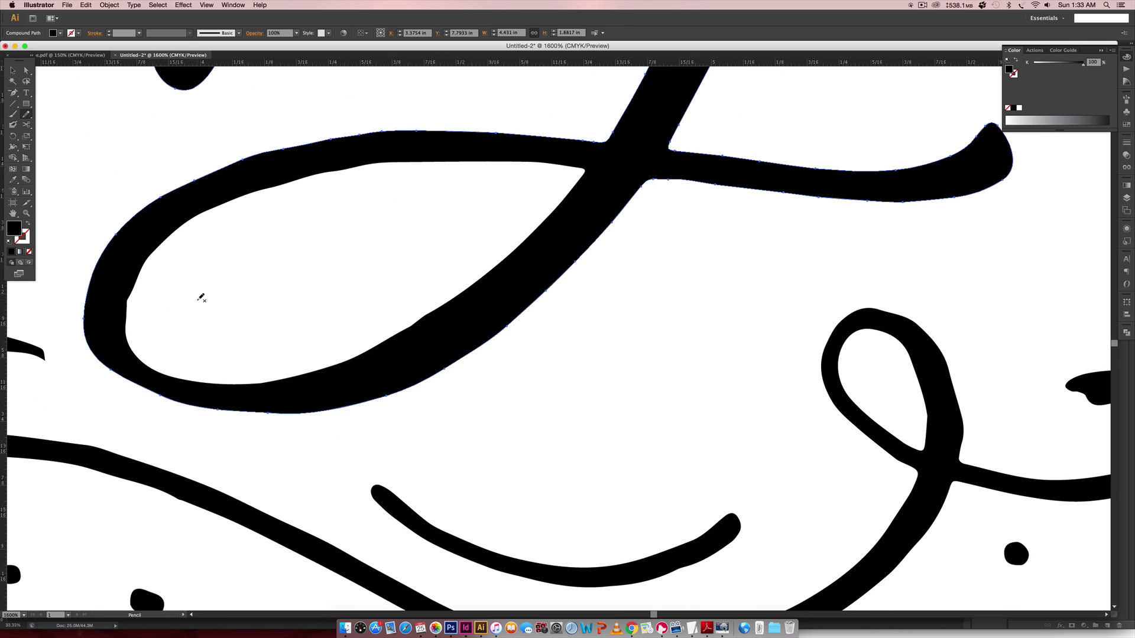
pyautogui.scroll(-3, 177, 183)
pyautogui.hscroll(1, 334, 228)
pyautogui.hscroll(7, 483, 262)
pyautogui.scroll(2, 483, 262)
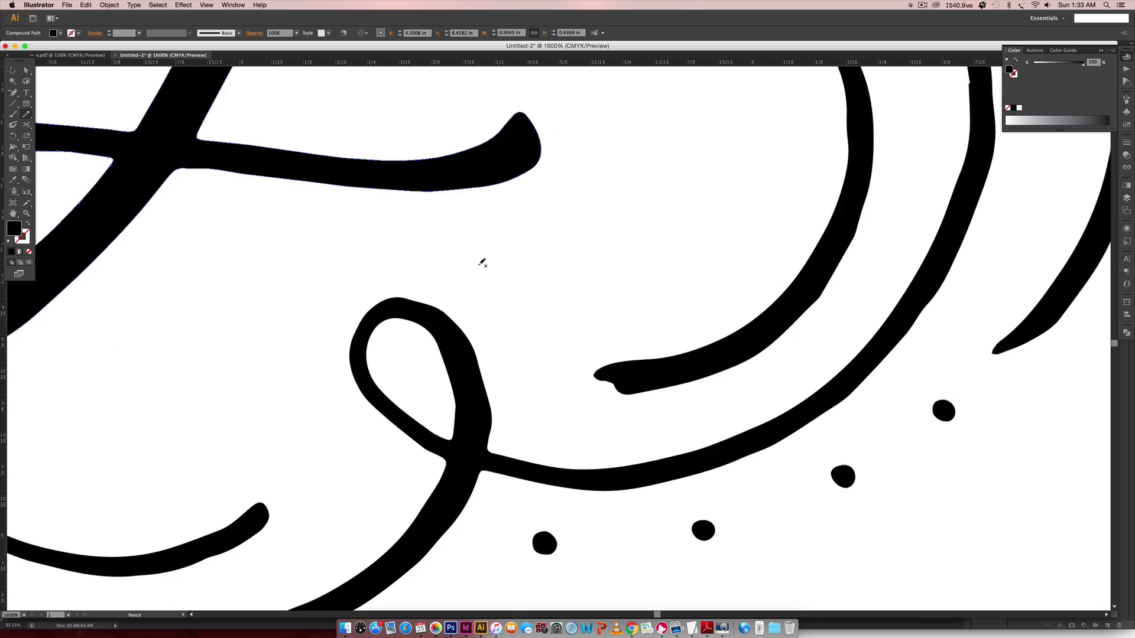
pyautogui.hscroll(15, 317, 167)
pyautogui.scroll(6, 317, 168)
pyautogui.hscroll(-8, 362, 154)
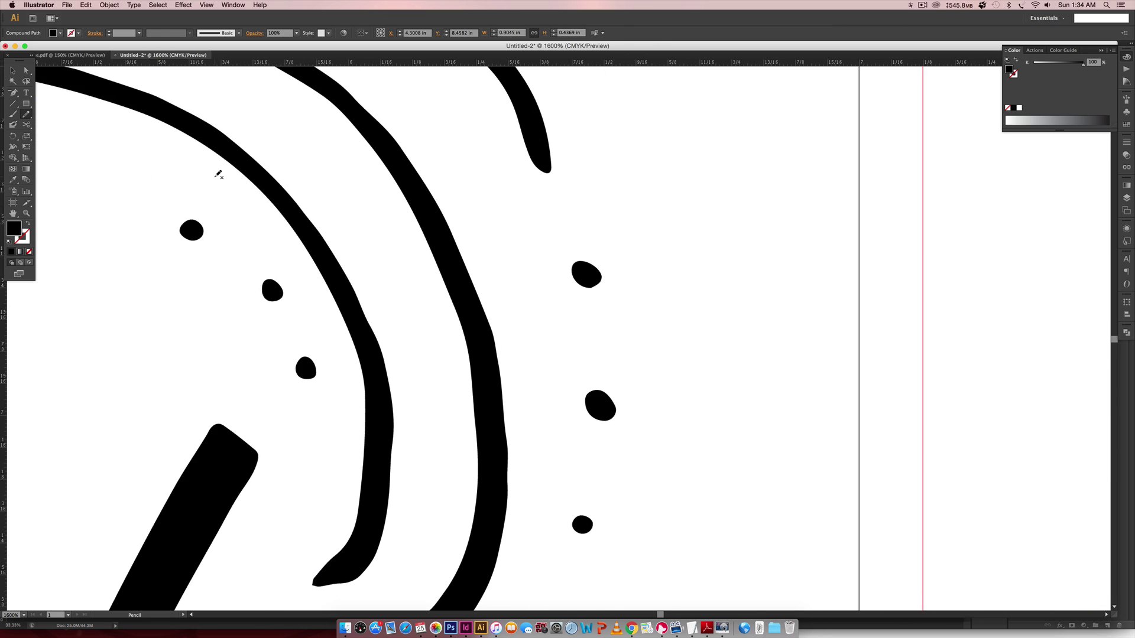
pyautogui.scroll(-5, 218, 175)
pyautogui.scroll(5, 507, 392)
pyautogui.keyDown('super'); pyautogui.click(349, 207); pyautogui.keyUp('super')
pyautogui.hscroll(-8, 355, 237)
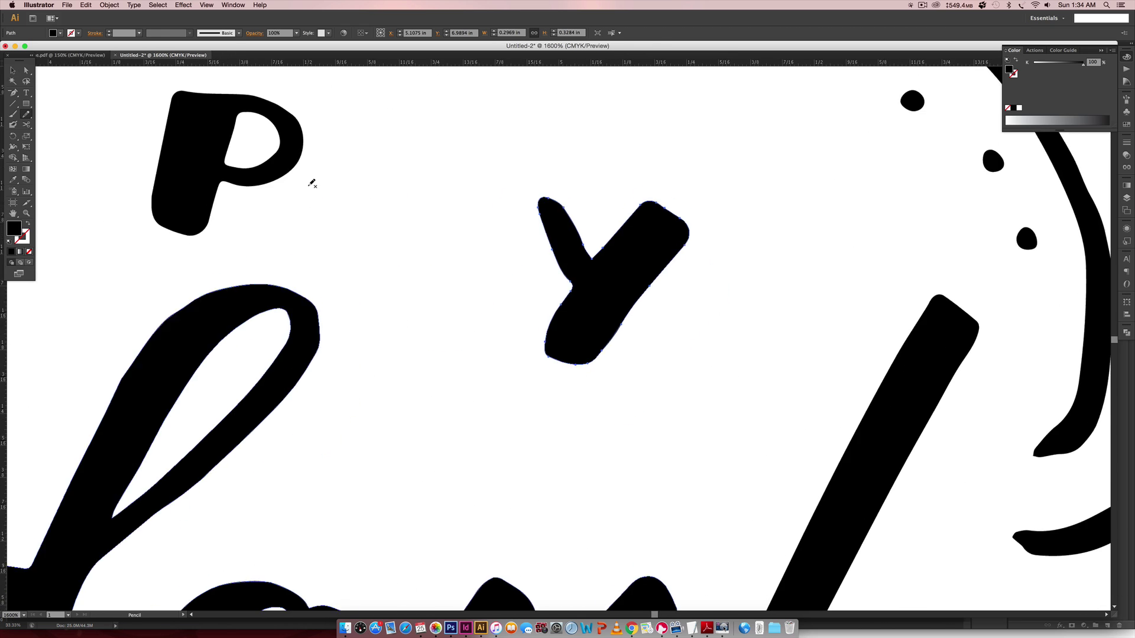
pyautogui.scroll(5, 312, 183)
pyautogui.hscroll(-6, 312, 184)
pyautogui.hscroll(6, 466, 195)
pyautogui.hscroll(-10, 431, 183)
pyautogui.scroll(-2, 431, 182)
pyautogui.hscroll(-10, 167, 234)
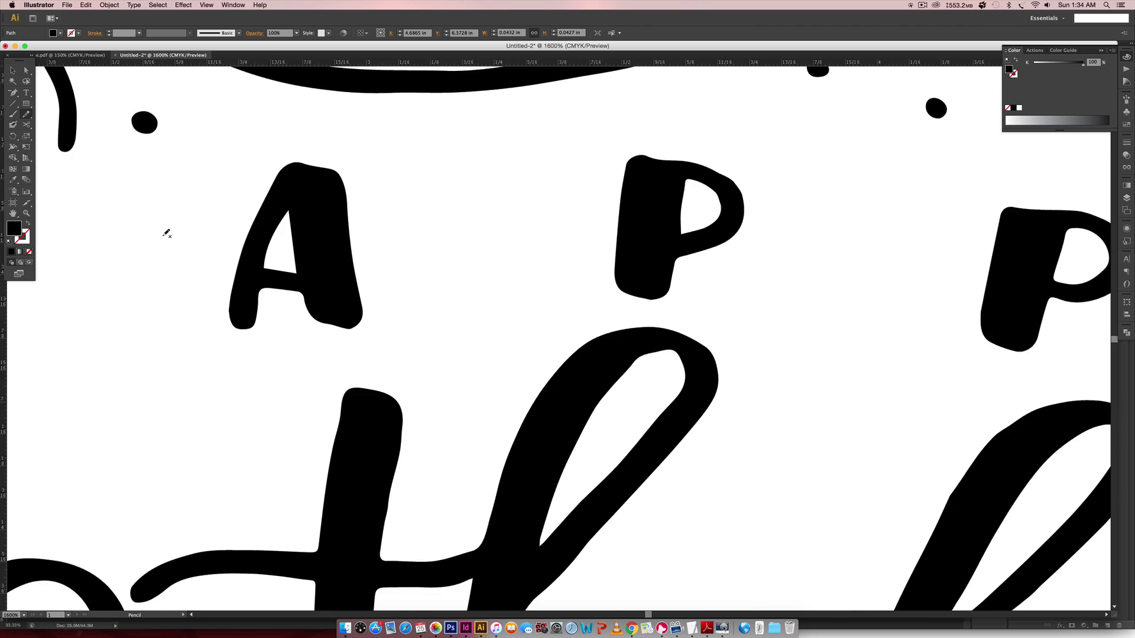
pyautogui.press('n')
pyautogui.hscroll(-8, 167, 235)
# Smooth the top arc above the letters, the large swirl and its inner arc with the Pencil
pyautogui.scroll(6, 408, 298)
pyautogui.press('space')
pyautogui.scroll(-2, 532, 333)
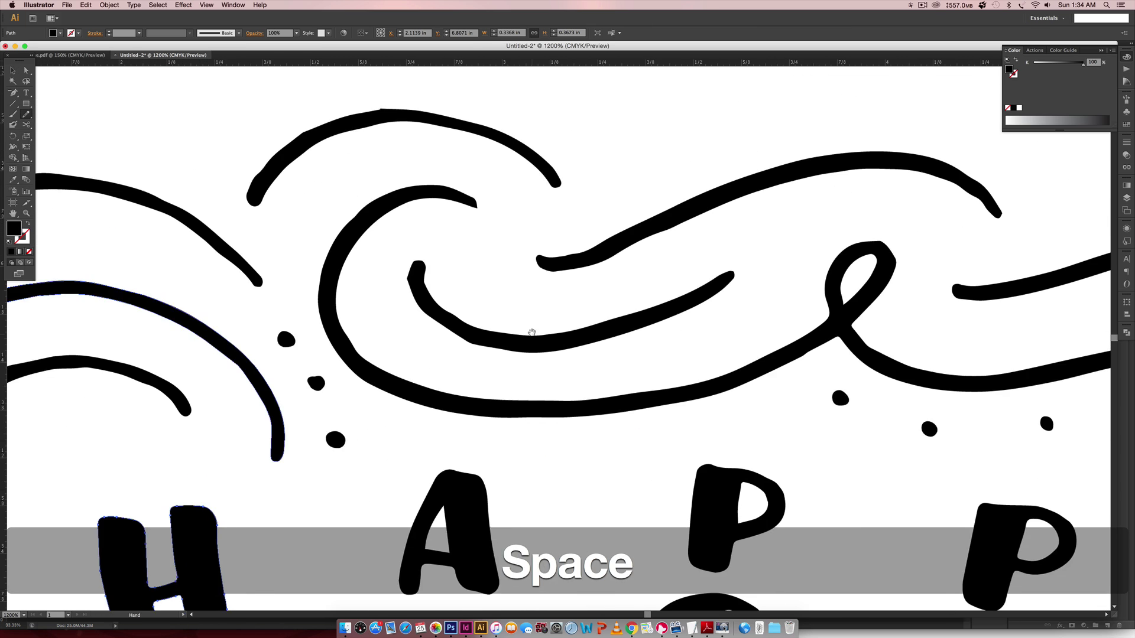
pyautogui.scroll(2, 532, 333)
pyautogui.hscroll(-2, 378, 331)
pyautogui.keyDown('super'); pyautogui.click(375, 180); pyautogui.keyUp('super')
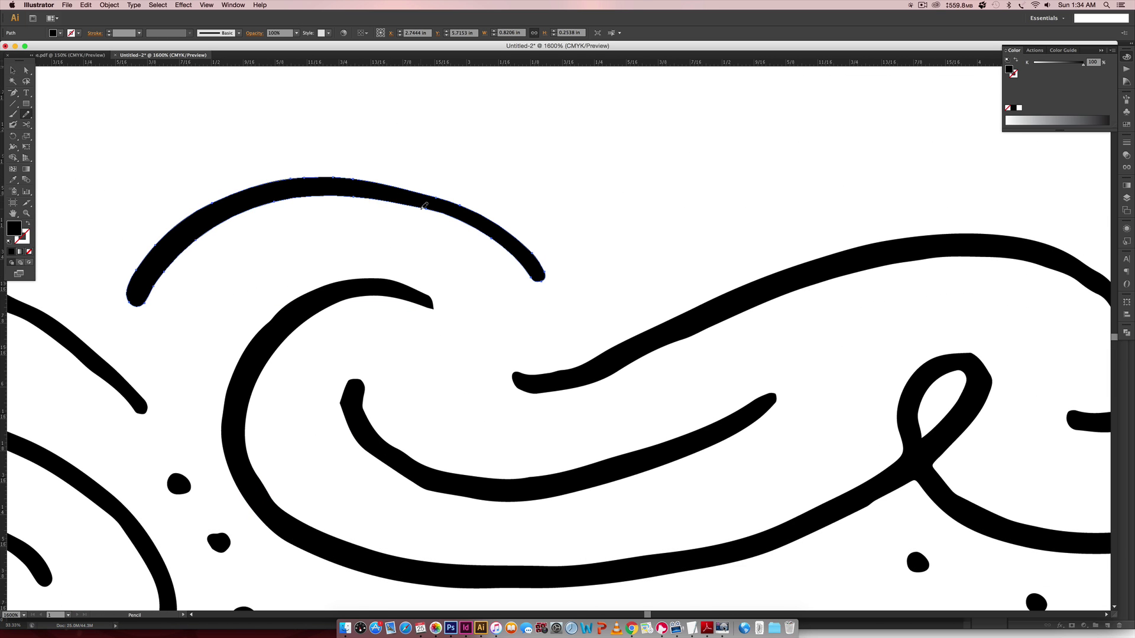
pyautogui.press('n')
pyautogui.scroll(-4, 425, 206)
pyautogui.hscroll(4, 425, 206)
pyautogui.scroll(-2, 431, 304)
pyautogui.hscroll(1, 431, 304)
pyautogui.keyDown('super'); pyautogui.click(147, 294); pyautogui.keyUp('super')
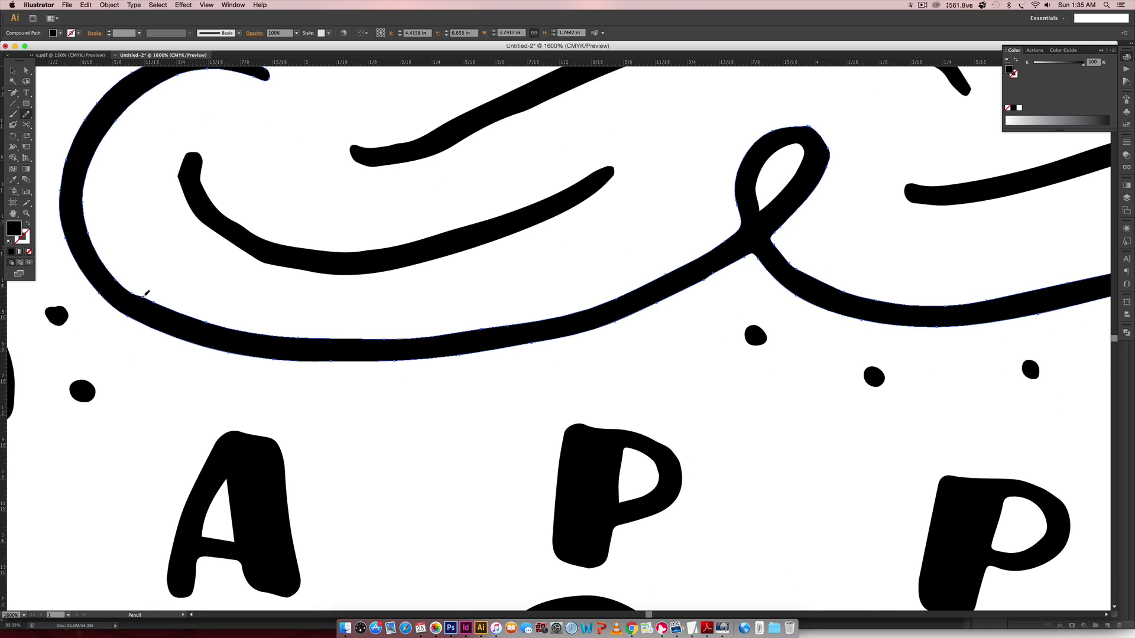
pyautogui.hscroll(3, 405, 272)
pyautogui.scroll(1, 406, 272)
pyautogui.keyDown('super'); pyautogui.click(173, 251); pyautogui.keyUp('super')
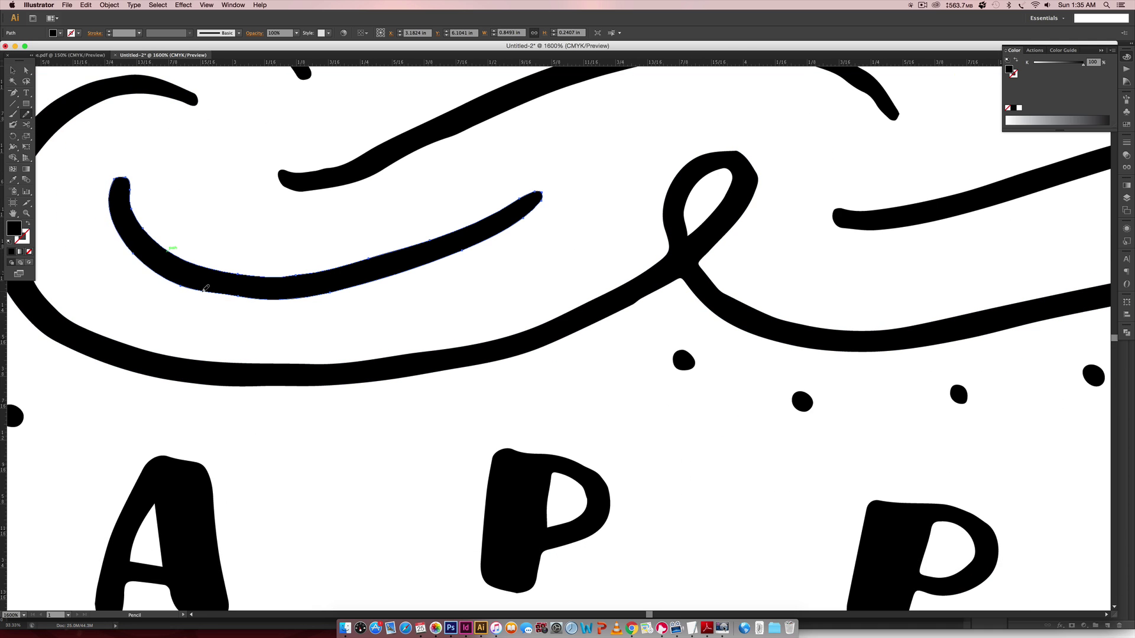
pyautogui.press('n')
# Redraw the upper swirl arc, the looped curve beneath the lettering and the right descending arc
pyautogui.keyDown('super'); pyautogui.click(331, 175); pyautogui.keyUp('super')
pyautogui.scroll(2, 400, 236)
pyautogui.scroll(-3, 471, 247)
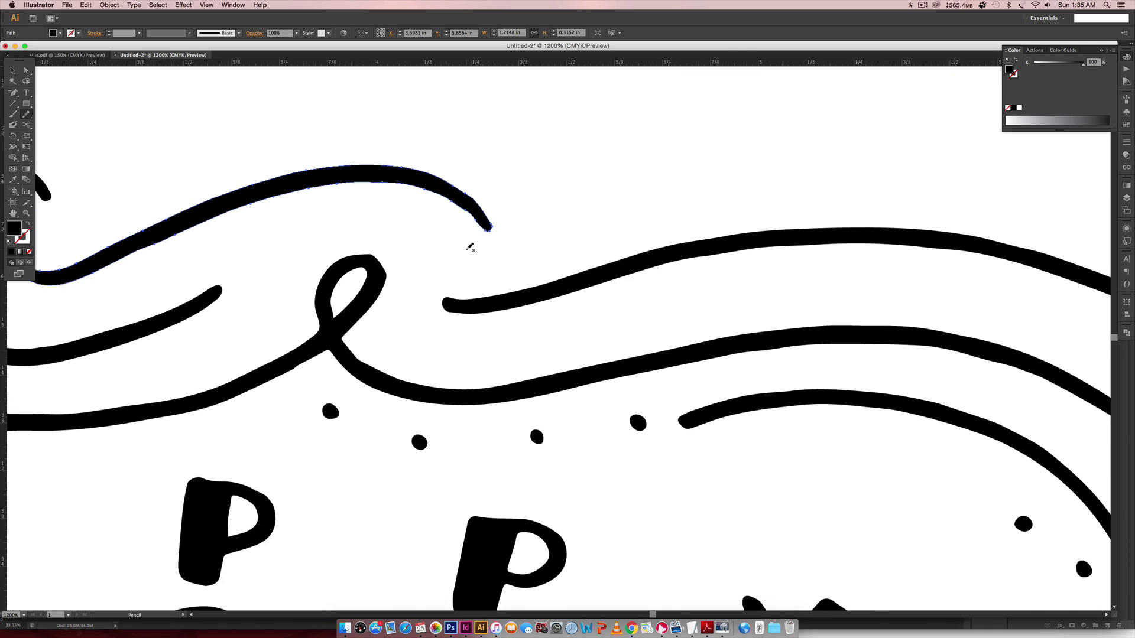
pyautogui.hscroll(3, 470, 247)
pyautogui.scroll(-3, 451, 335)
pyautogui.keyDown('super'); pyautogui.click(306, 178); pyautogui.keyUp('super')
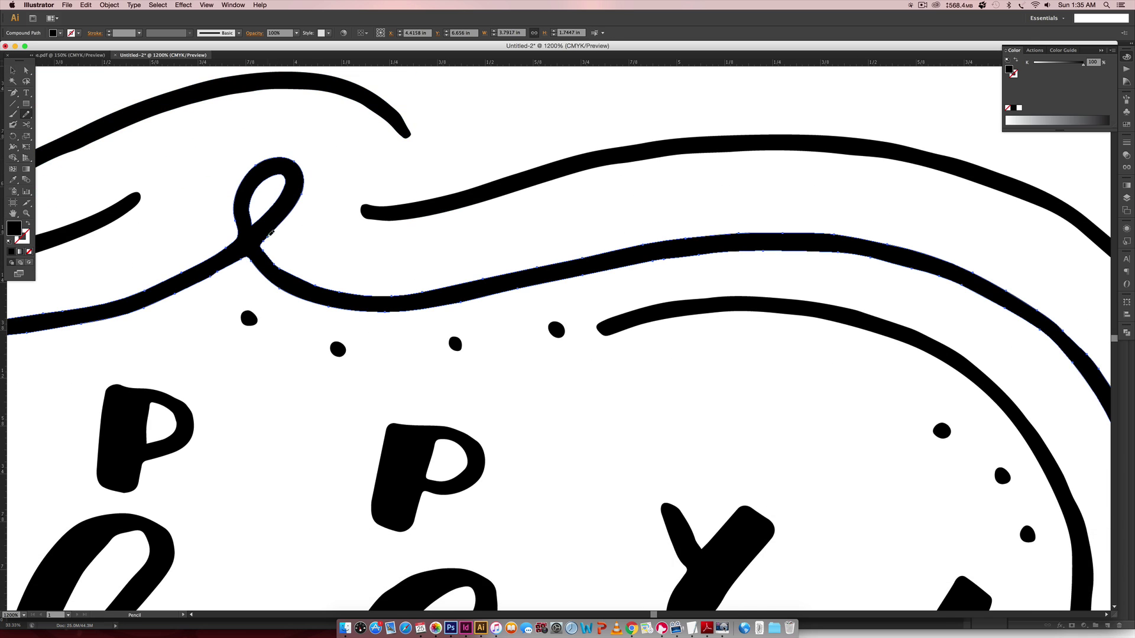
pyautogui.hscroll(5, 522, 345)
pyautogui.scroll(-2, 473, 289)
pyautogui.keyDown('super'); pyautogui.click(473, 289); pyautogui.keyUp('super')
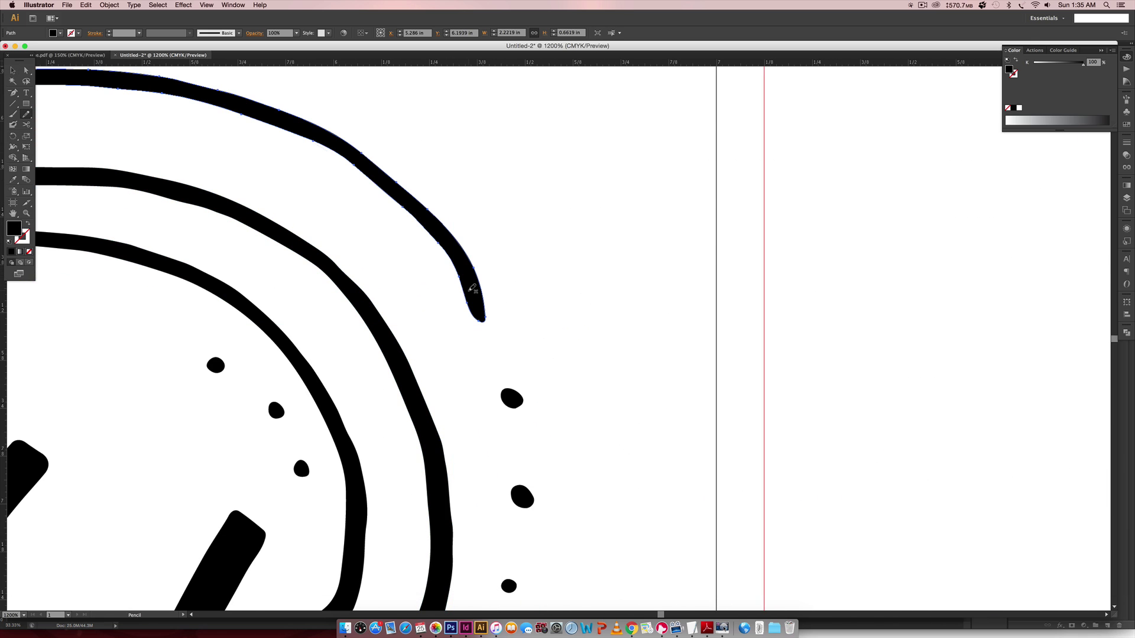
pyautogui.scroll(-5, 507, 337)
pyautogui.press('v')
# Smooth the lower arc, the inner arc and the long looped curve of the lower swirls
pyautogui.click(340, 278)
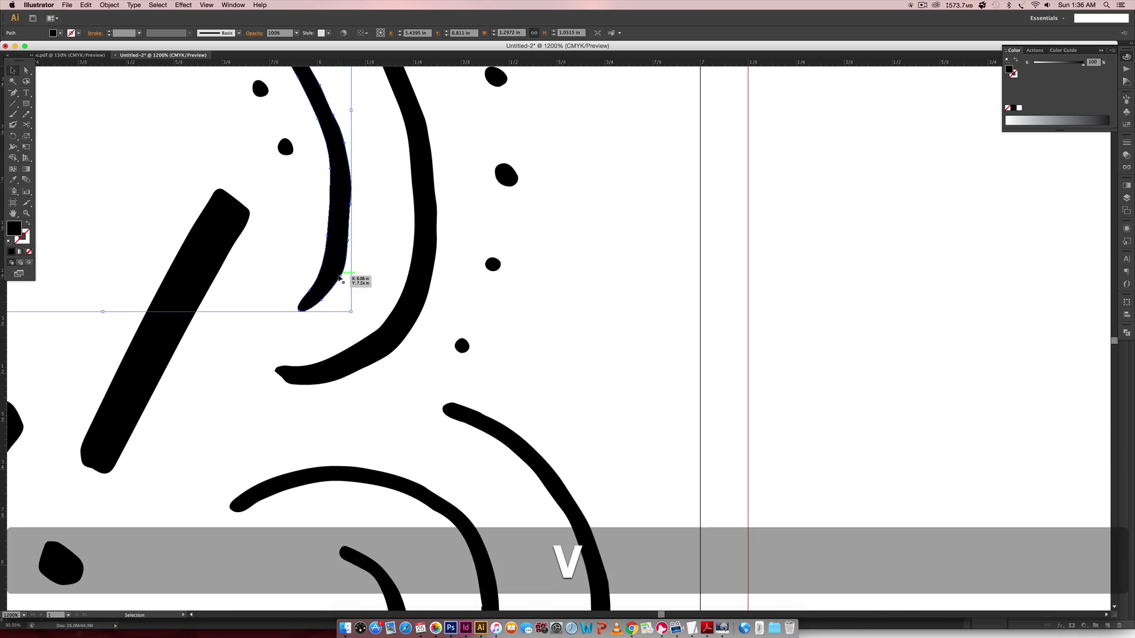
pyautogui.scroll(-10, 522, 353)
pyautogui.hscroll(4, 522, 352)
pyautogui.press('n')
pyautogui.keyDown('super'); pyautogui.click(248, 229); pyautogui.keyUp('super')
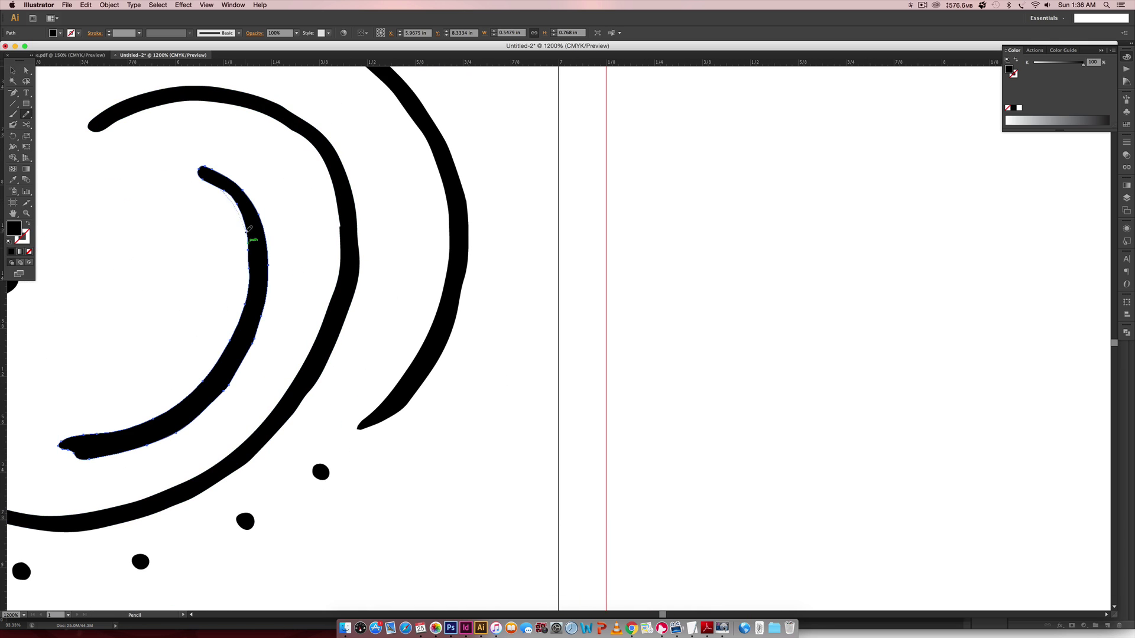
pyautogui.scroll(-4, 434, 283)
pyautogui.hscroll(-1, 435, 284)
pyautogui.scroll(-5, 254, 355)
pyautogui.hscroll(-7, 254, 355)
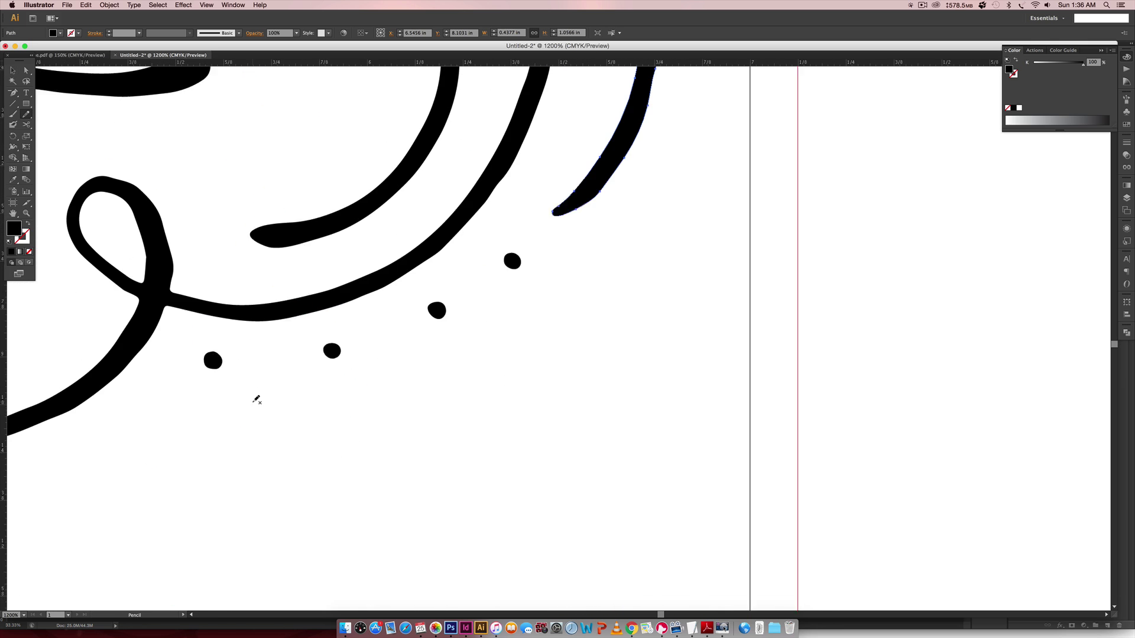
pyautogui.keyDown('super'); pyautogui.click(208, 249); pyautogui.keyUp('super')
pyautogui.press('super+minus')
pyautogui.press('super+minus')
pyautogui.press('super+minus')
pyautogui.press('super+minus')
pyautogui.press('super+minus')
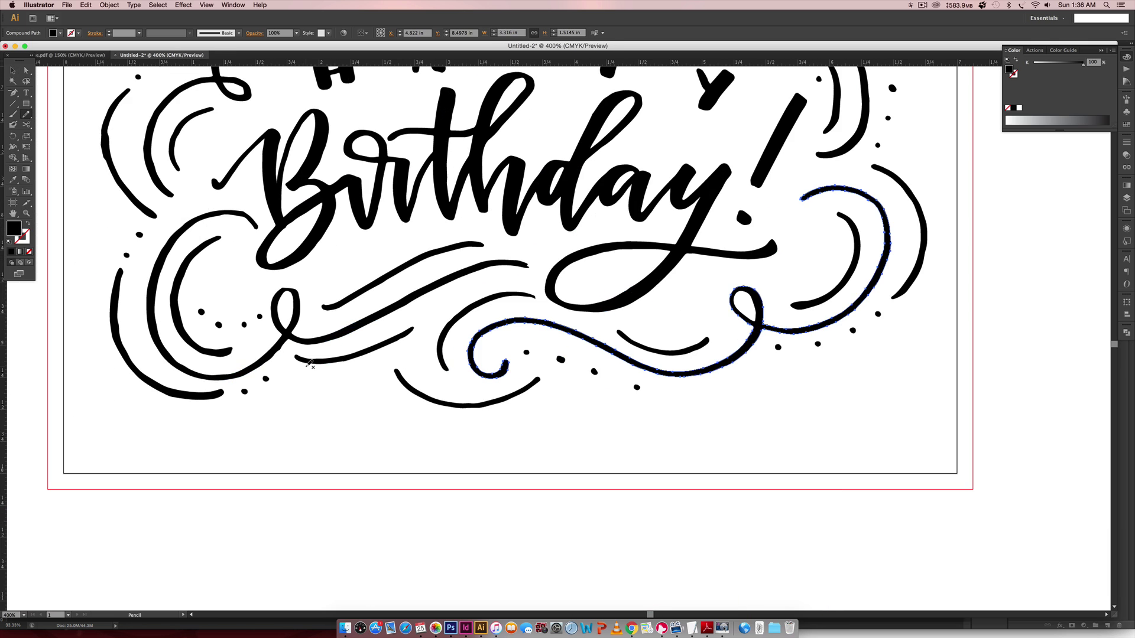
pyautogui.press('super+equal')
pyautogui.press('super+equal')
pyautogui.press('super+equal')
pyautogui.press('super+equal')
pyautogui.press('super+equal')
# Redraw the arc below the lettering and the neighbouring looped curve with the Pencil
pyautogui.press('n')
pyautogui.keyDown('super'); pyautogui.click(485, 281); pyautogui.keyUp('super')
pyautogui.scroll(-3, 423, 349)
pyautogui.press('n')
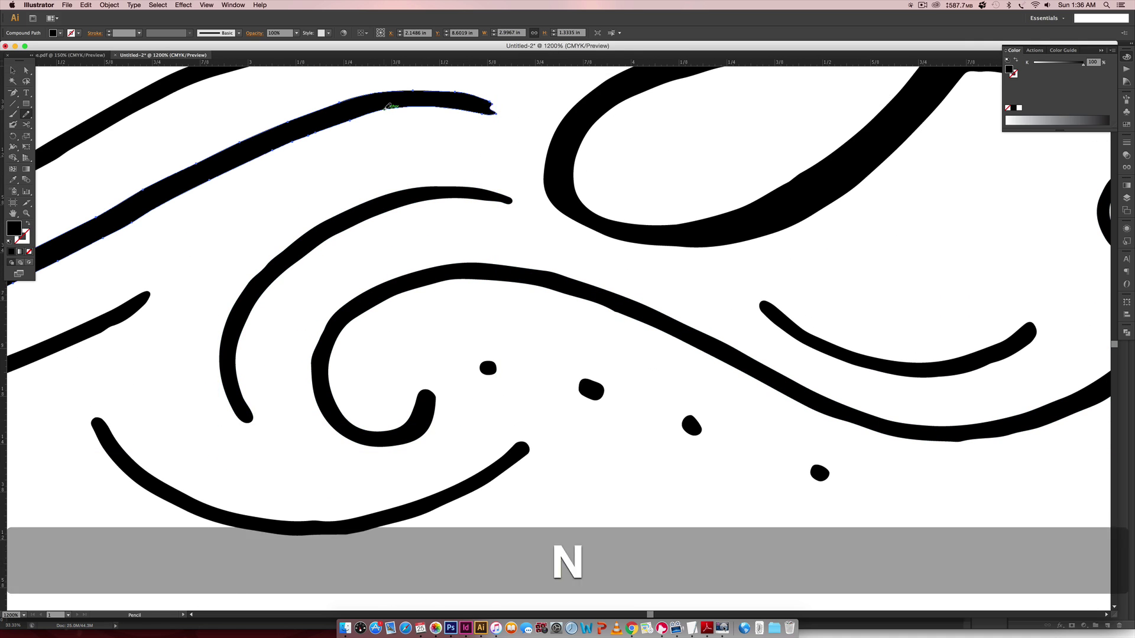
pyautogui.scroll(-3, 194, 251)
pyautogui.hscroll(-9, 195, 251)
pyautogui.keyDown('super'); pyautogui.click(195, 252); pyautogui.keyUp('super')
pyautogui.scroll(6, 194, 251)
pyautogui.hscroll(5, 194, 252)
pyautogui.scroll(-5, 274, 134)
pyautogui.hscroll(-12, 274, 135)
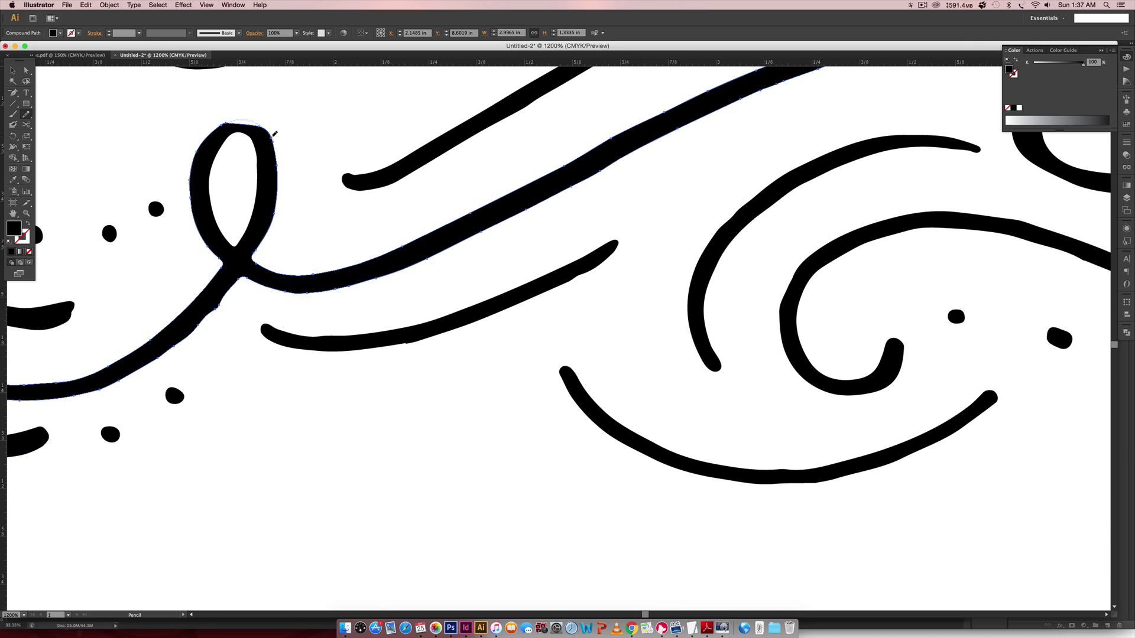
pyautogui.scroll(-4, 118, 380)
pyautogui.hscroll(-8, 118, 380)
pyautogui.scroll(3, 118, 380)
# Smooth the left arcs of the swirl beside the B
pyautogui.keyDown('super'); pyautogui.click(289, 292); pyautogui.keyUp('super')
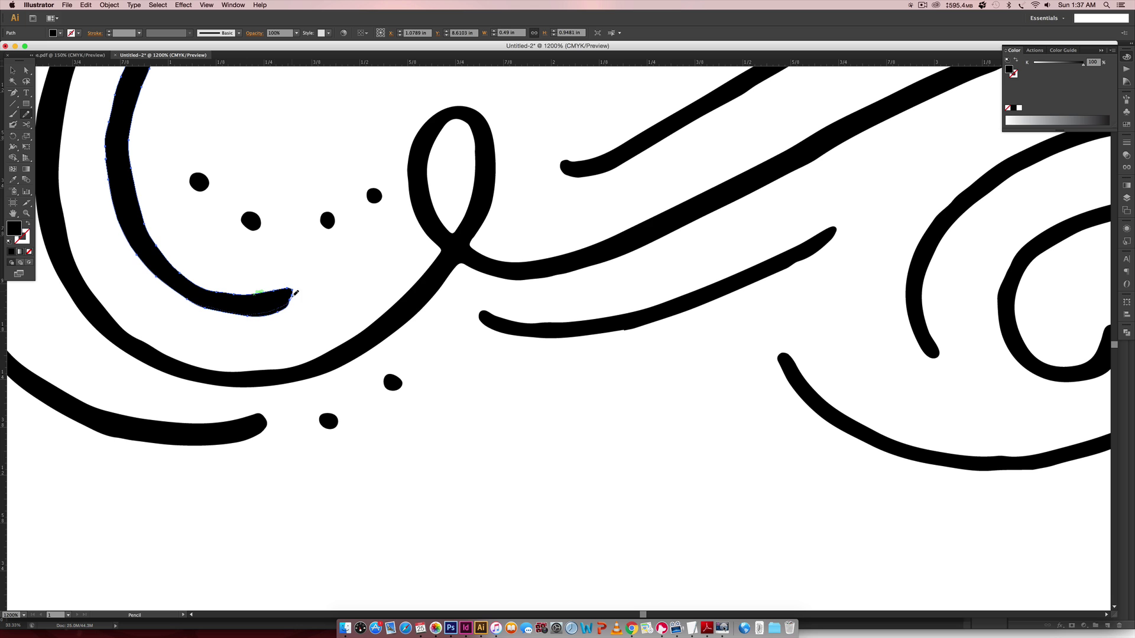
pyautogui.scroll(4, 332, 159)
pyautogui.hscroll(-2, 331, 160)
pyautogui.scroll(-2, 283, 291)
pyautogui.hscroll(-3, 284, 291)
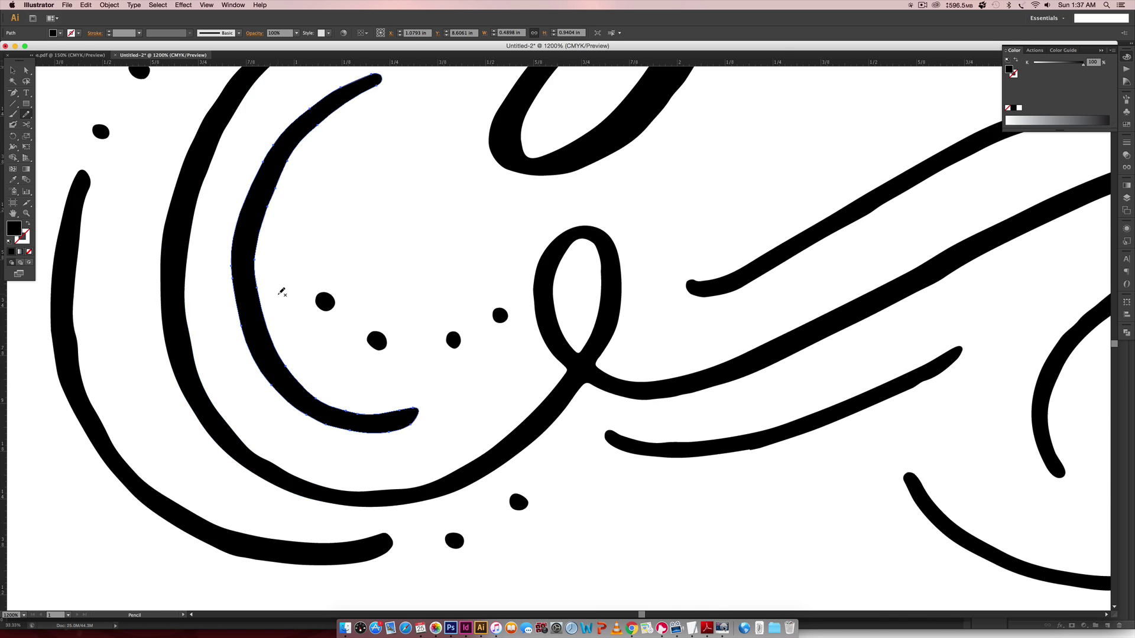
pyautogui.scroll(-4, 429, 285)
pyautogui.scroll(5, 429, 285)
pyautogui.hscroll(4, 414, 134)
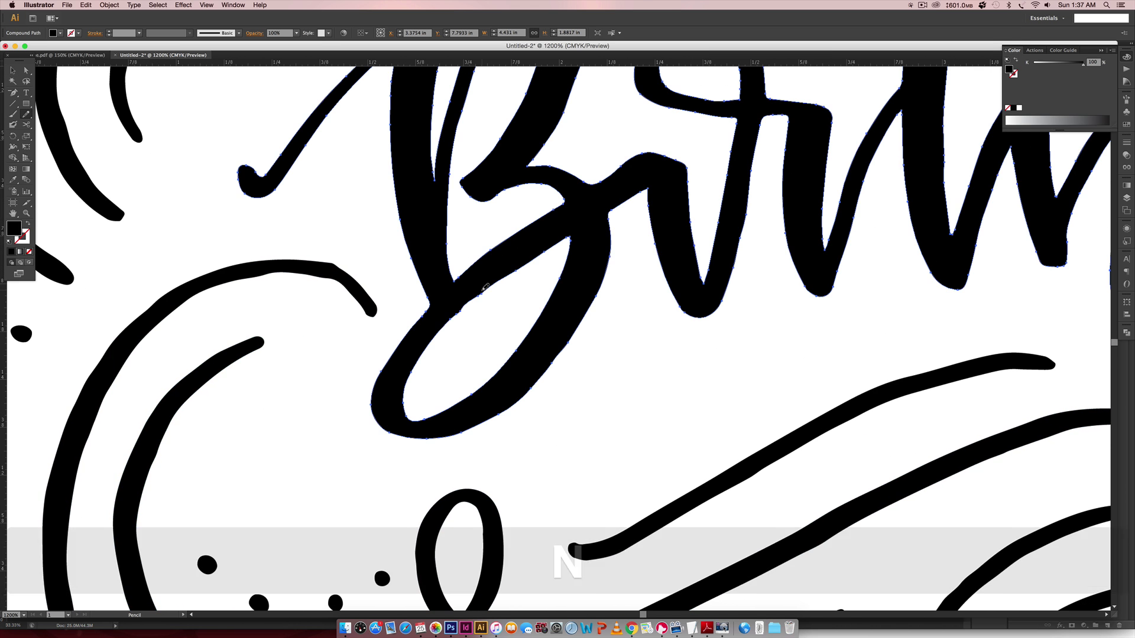
pyautogui.hscroll(-4, 463, 246)
pyautogui.scroll(5, 148, 209)
pyautogui.hscroll(-3, 148, 208)
pyautogui.keyDown('super'); pyautogui.click(185, 313); pyautogui.keyUp('super')
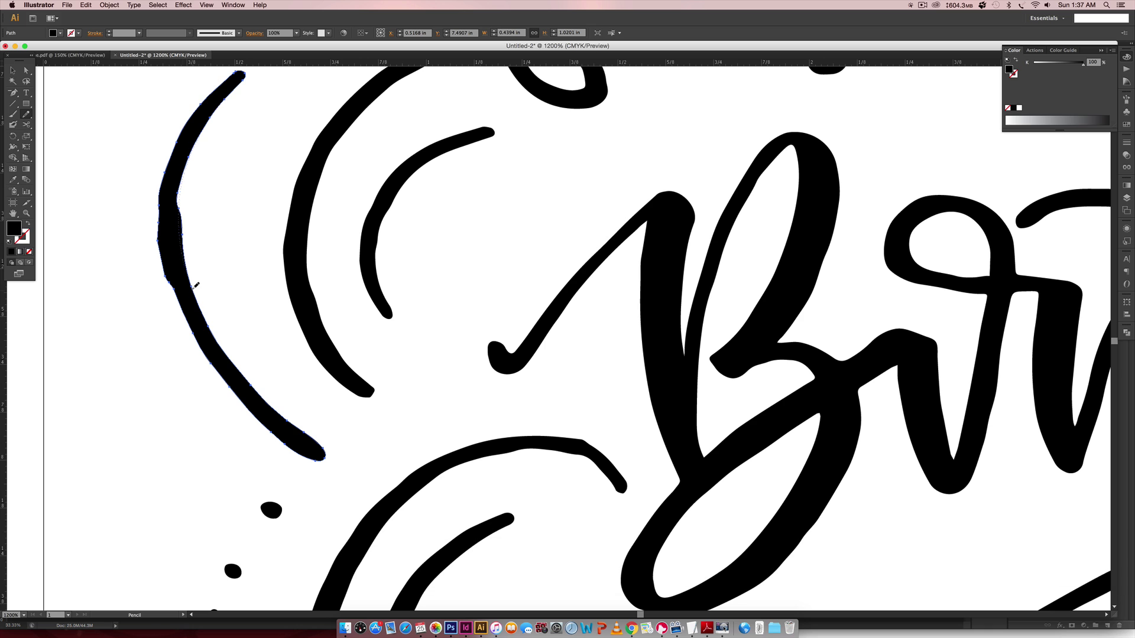
pyautogui.hscroll(4, 184, 313)
pyautogui.scroll(1, 185, 314)
# Redraw the inner arc next to the B and the upper arc above the H smoother
pyautogui.press('n')
pyautogui.press('n')
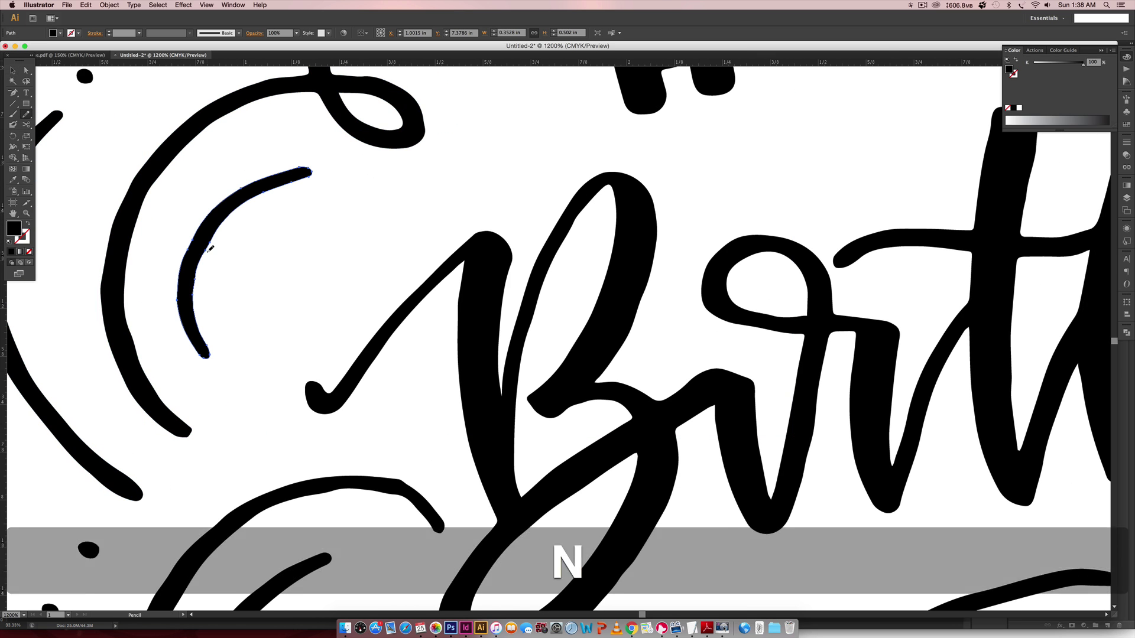
pyautogui.keyDown('super'); pyautogui.click(181, 285); pyautogui.keyUp('super')
pyautogui.scroll(6, 465, 140)
pyautogui.hscroll(2, 495, 234)
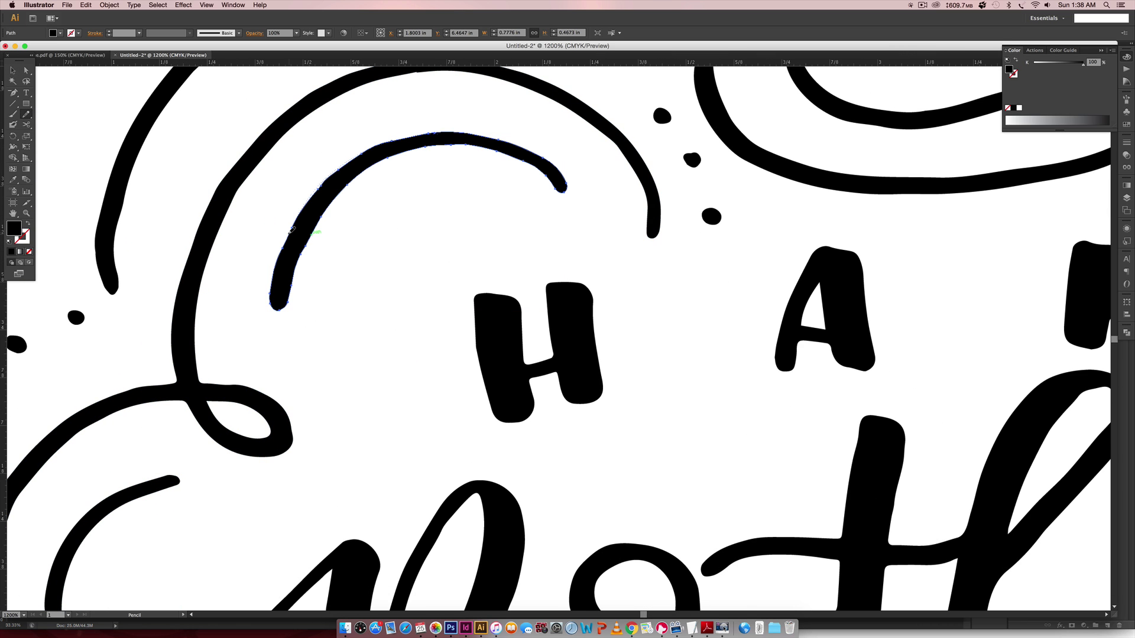
pyautogui.keyDown('super'); pyautogui.click(512, 137); pyautogui.keyUp('super')
pyautogui.moveTo(512, 138)
pyautogui.mouseDown()
pyautogui.moveTo(395, 155)
pyautogui.moveTo(297, 280)
pyautogui.mouseUp()
pyautogui.scroll(5, 548, 153)
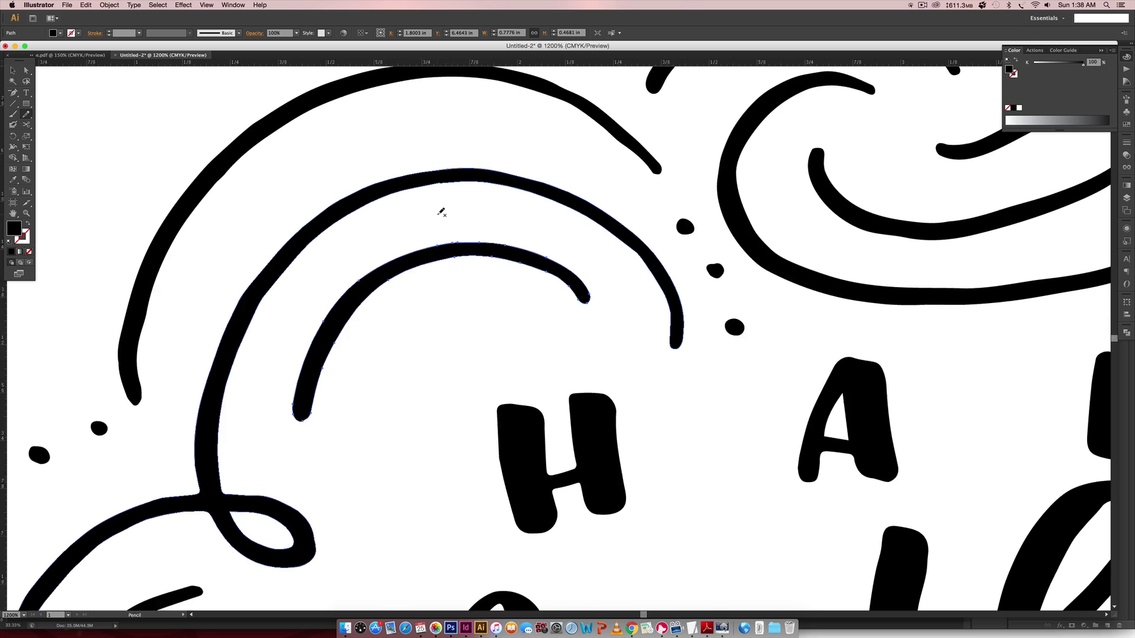
pyautogui.keyDown('super'); pyautogui.click(464, 297); pyautogui.keyUp('super')
pyautogui.keyDown('super'); pyautogui.click(493, 288); pyautogui.keyUp('super')
pyautogui.keyDown('alt'); pyautogui.keyDown('super'); pyautogui.click(493, 287); pyautogui.keyUp('super'); pyautogui.keyUp('alt')
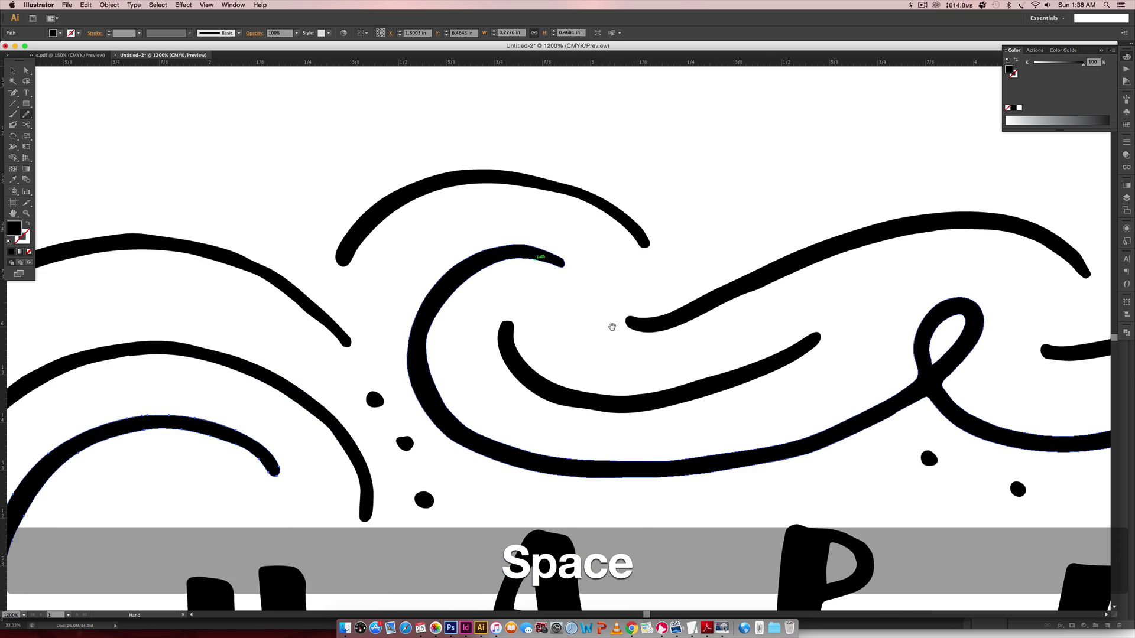
pyautogui.hscroll(10, 561, 337)
# Smooth the lower wave swirl, the big wavy swirl and the small dot beside it
pyautogui.keyDown('super'); pyautogui.click(247, 287); pyautogui.keyUp('super')
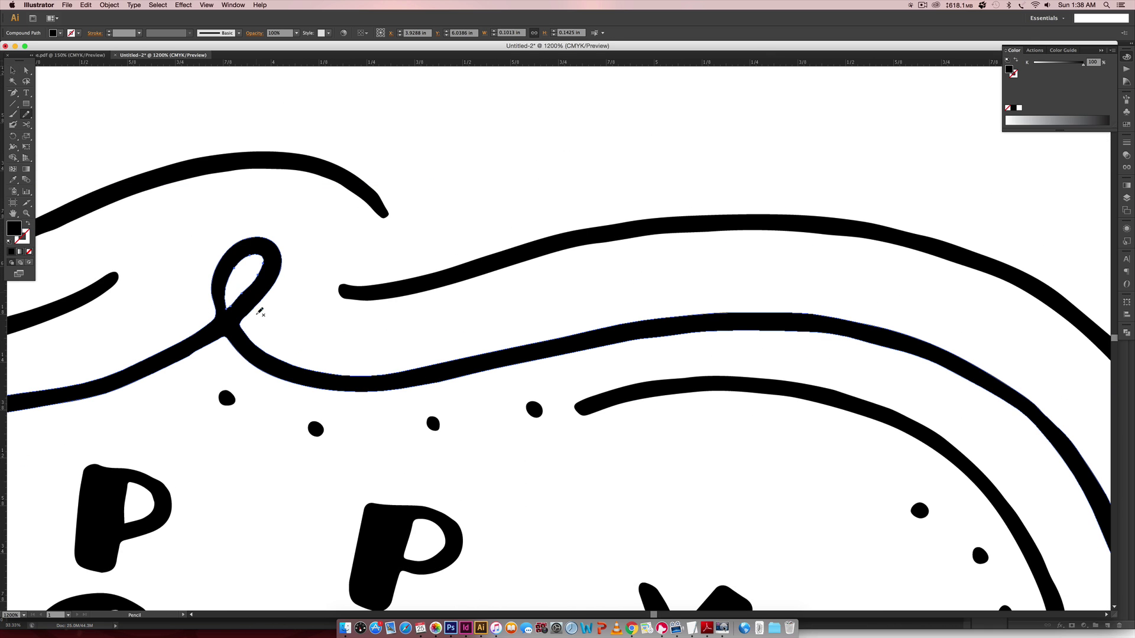
pyautogui.press('n')
pyautogui.hscroll(15, 367, 229)
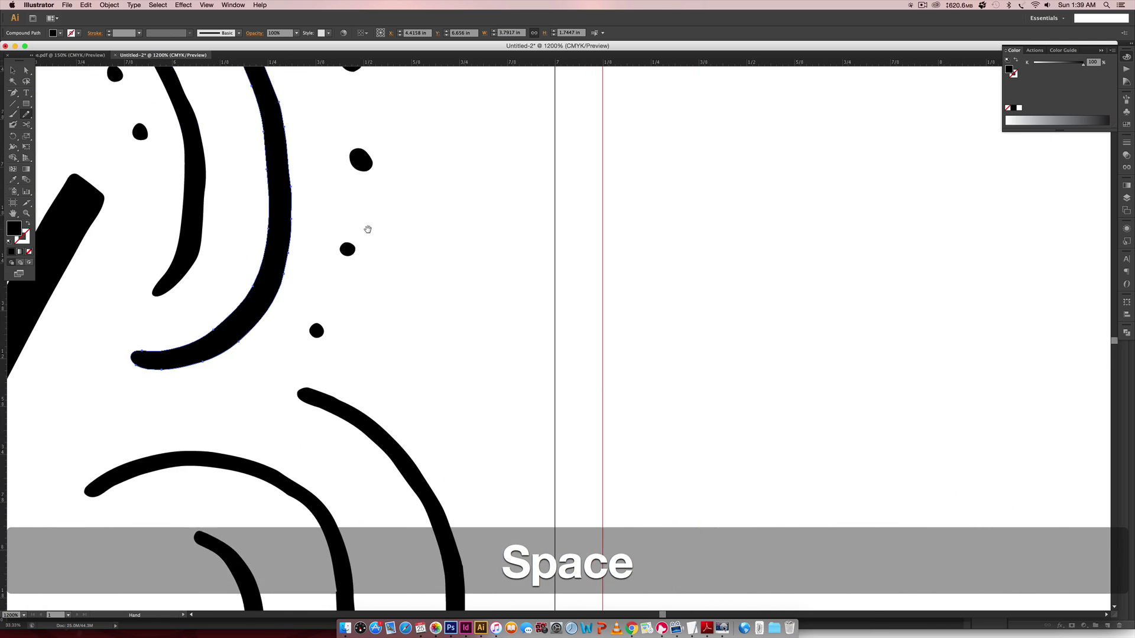
pyautogui.press('super+minus')
pyautogui.press('super+minus')
pyautogui.keyDown('super'); pyautogui.click(525, 322); pyautogui.keyUp('super')
pyautogui.click(498, 341)
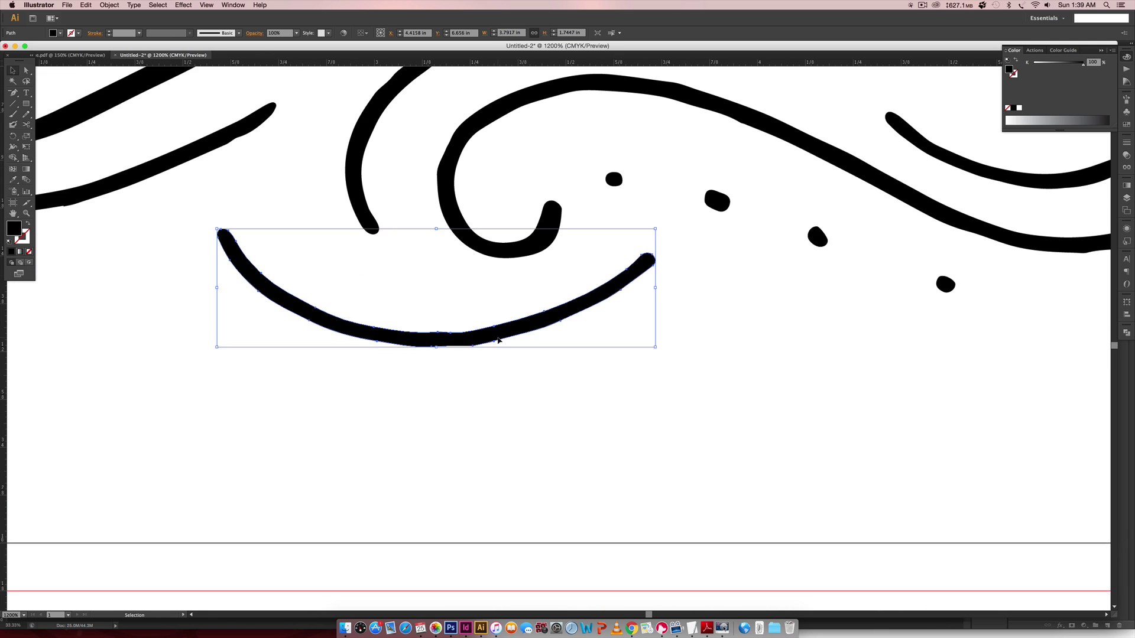
pyautogui.moveTo(498, 341); pyautogui.dragTo(368, 332)
pyautogui.press('n')
pyautogui.scroll(5, 317, 328)
pyautogui.keyDown('super'); pyautogui.click(342, 201); pyautogui.keyUp('super')
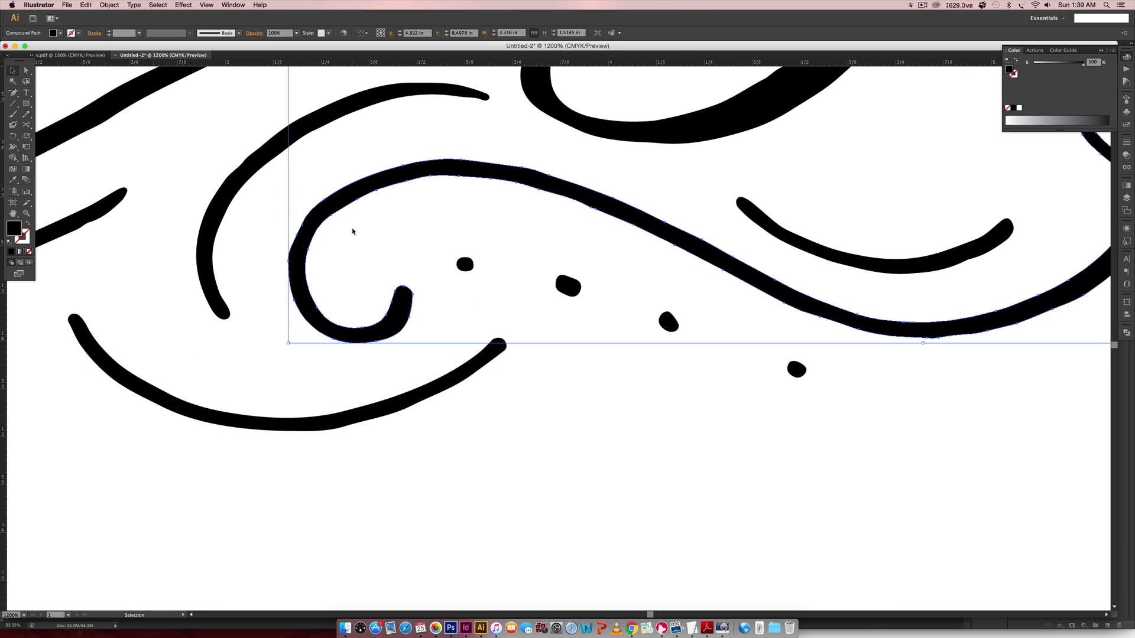
pyautogui.press('super+equal')
pyautogui.moveTo(502, 253); pyautogui.dragTo(259, 213)
pyautogui.keyDown('super'); pyautogui.click(213, 220); pyautogui.keyUp('super')
pyautogui.moveTo(380, 260); pyautogui.dragTo(60, 243)
pyautogui.press('v')
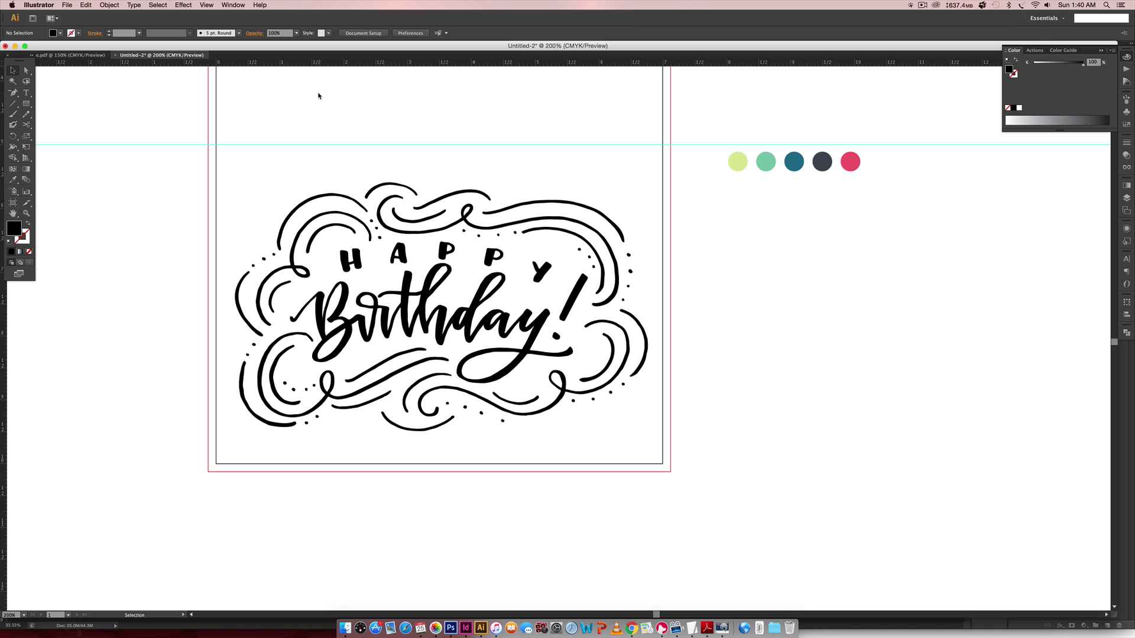
# Inspect the lettering up close, zoom out to 150%, then switch to the tut-outcome.pdf document
pyautogui.press('super+equal')
pyautogui.press('super+equal')
pyautogui.moveTo(385, 308); pyautogui.dragTo(549, 307)
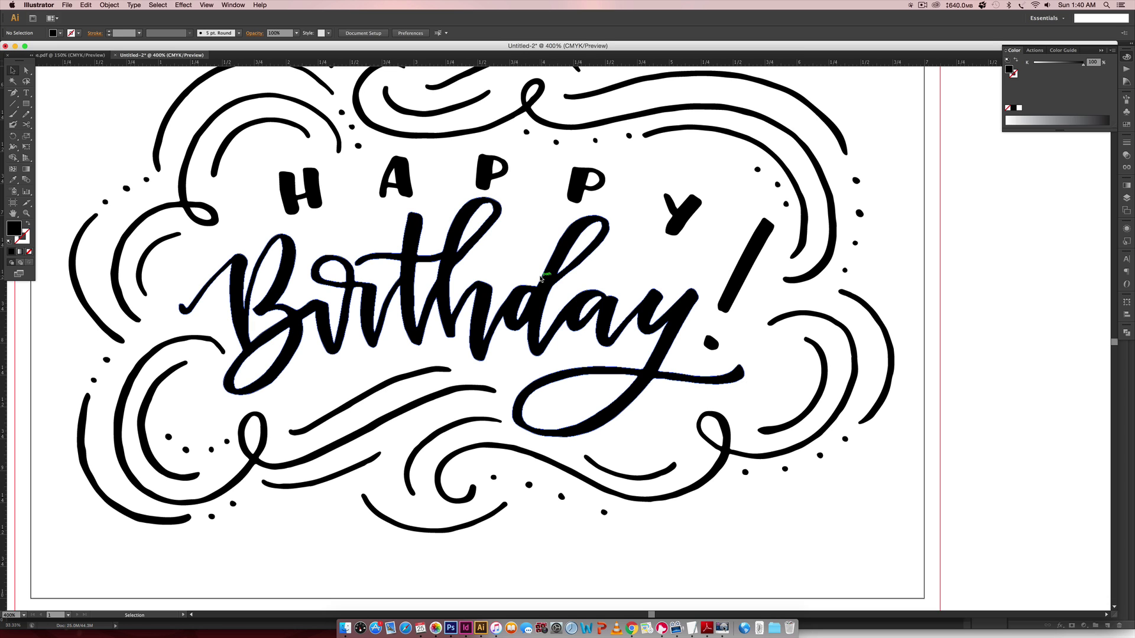
pyautogui.press('super+minus')
pyautogui.press('super+minus')
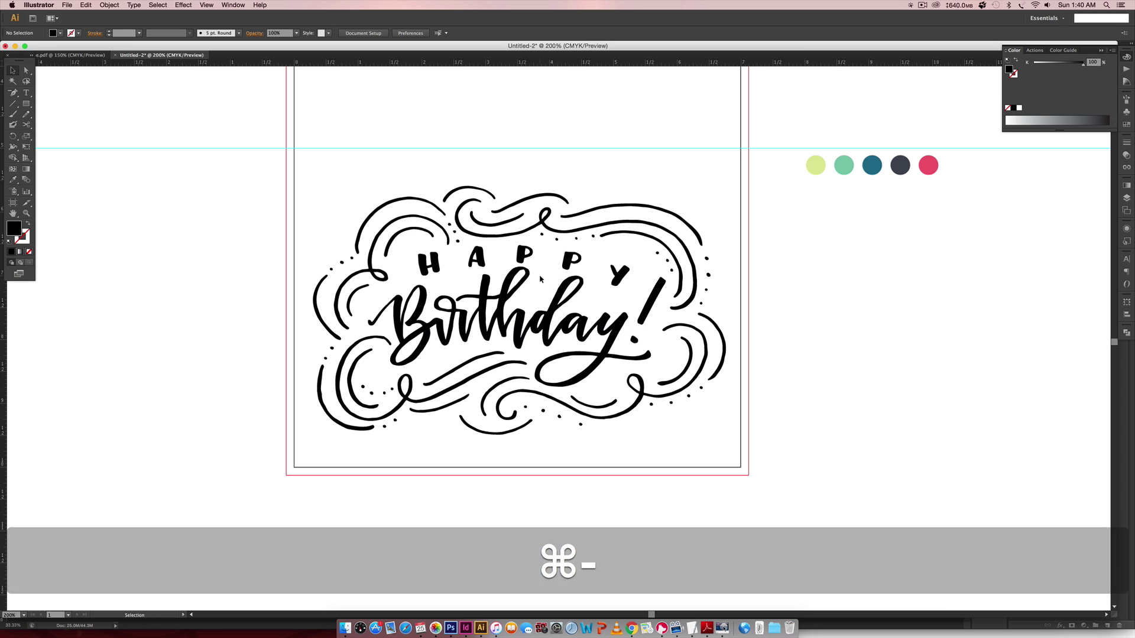
pyautogui.press('b')
pyautogui.press('space')
pyautogui.moveTo(726, 250); pyautogui.dragTo(677, 269)
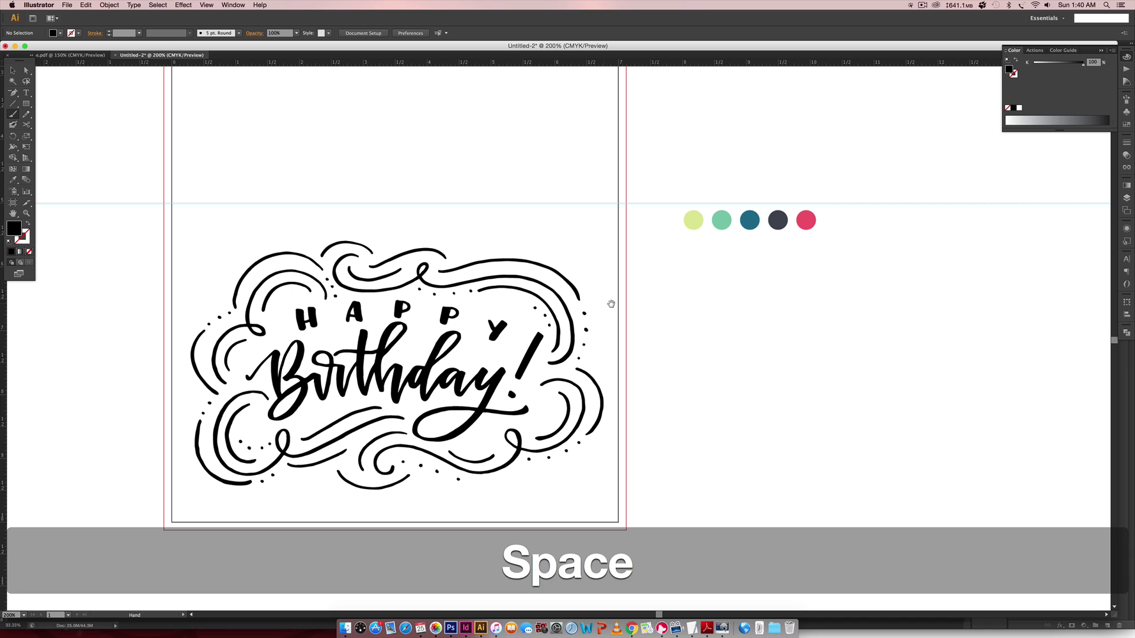
pyautogui.press('super+minus')
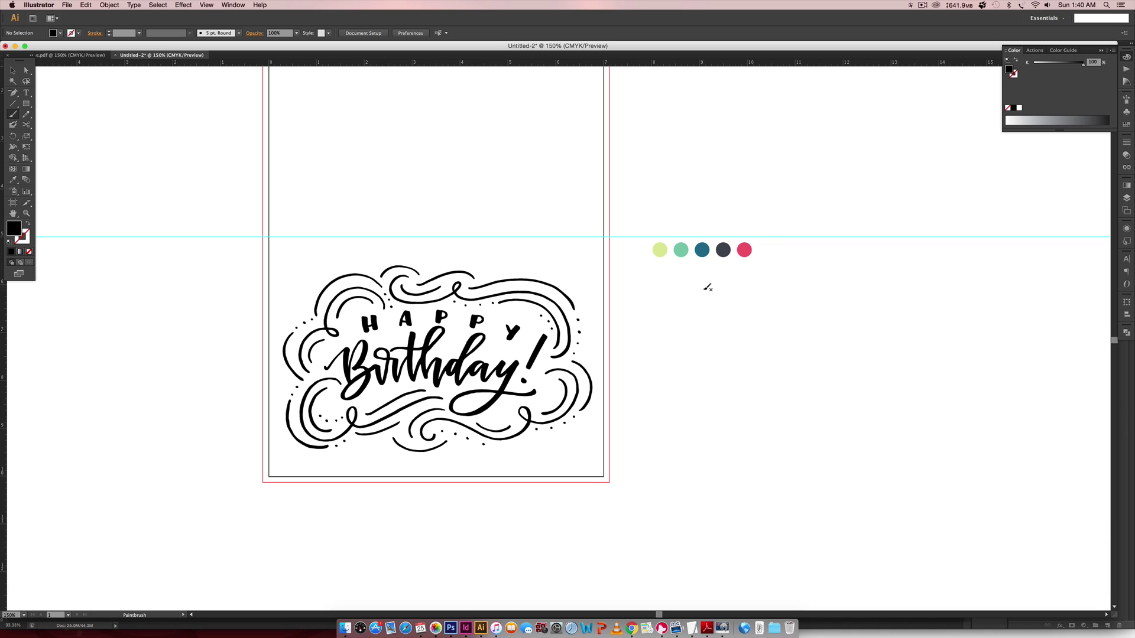
pyautogui.press('space')
pyautogui.moveTo(590, 236); pyautogui.dragTo(612, 264)
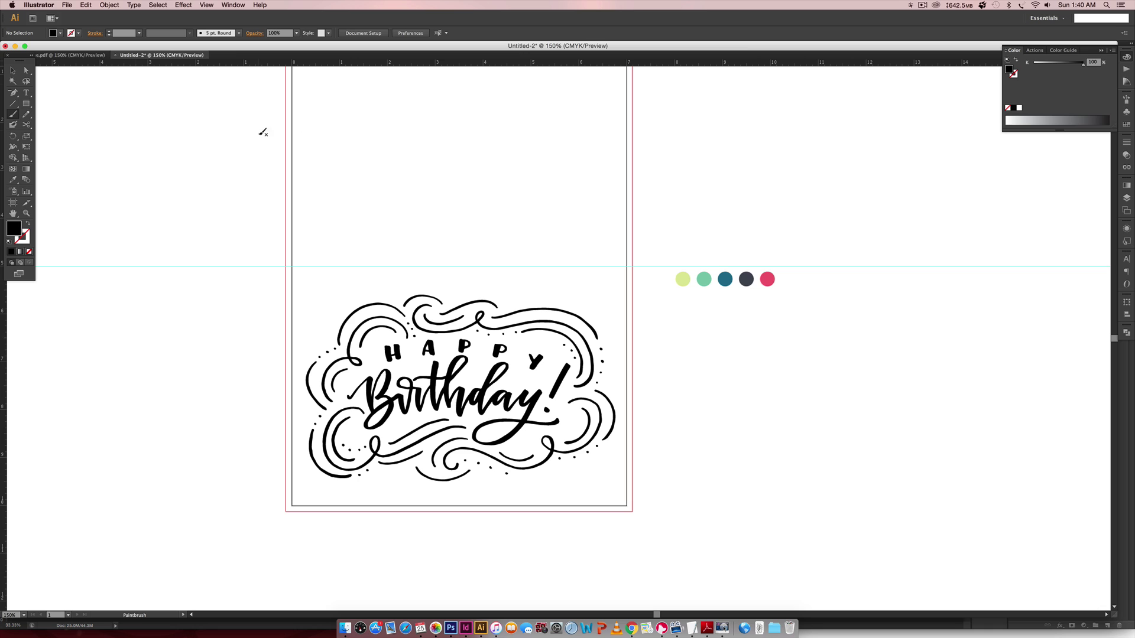
pyautogui.click(86, 55)
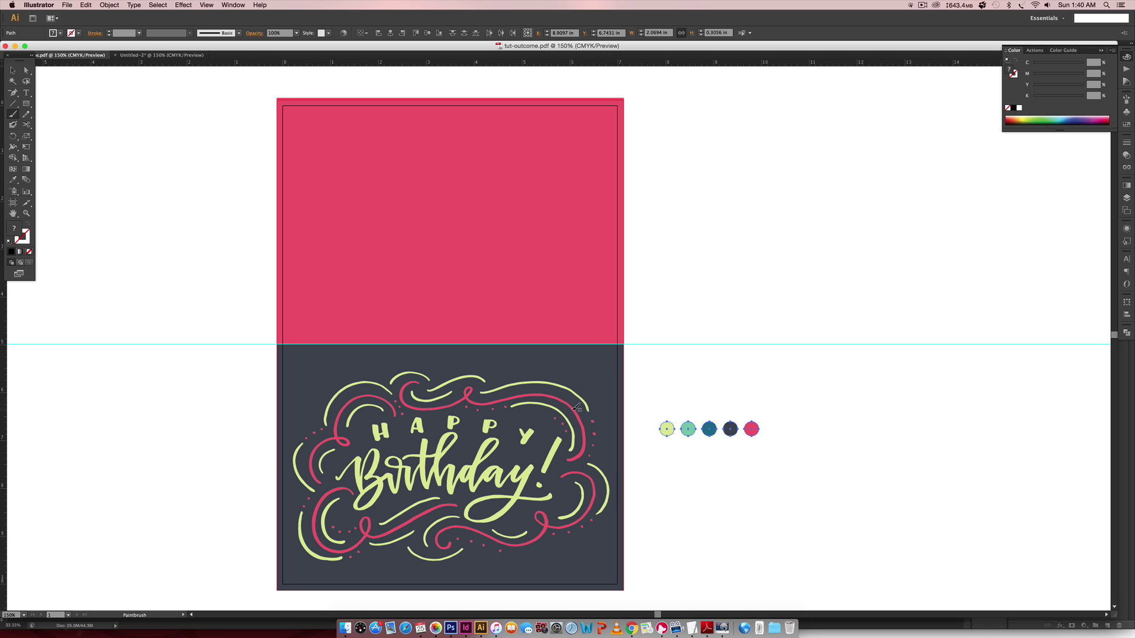
# Recolour the pink swirl group with the teal circle's colour using the Eyedropper
pyautogui.press('v')
pyautogui.click(671, 352)
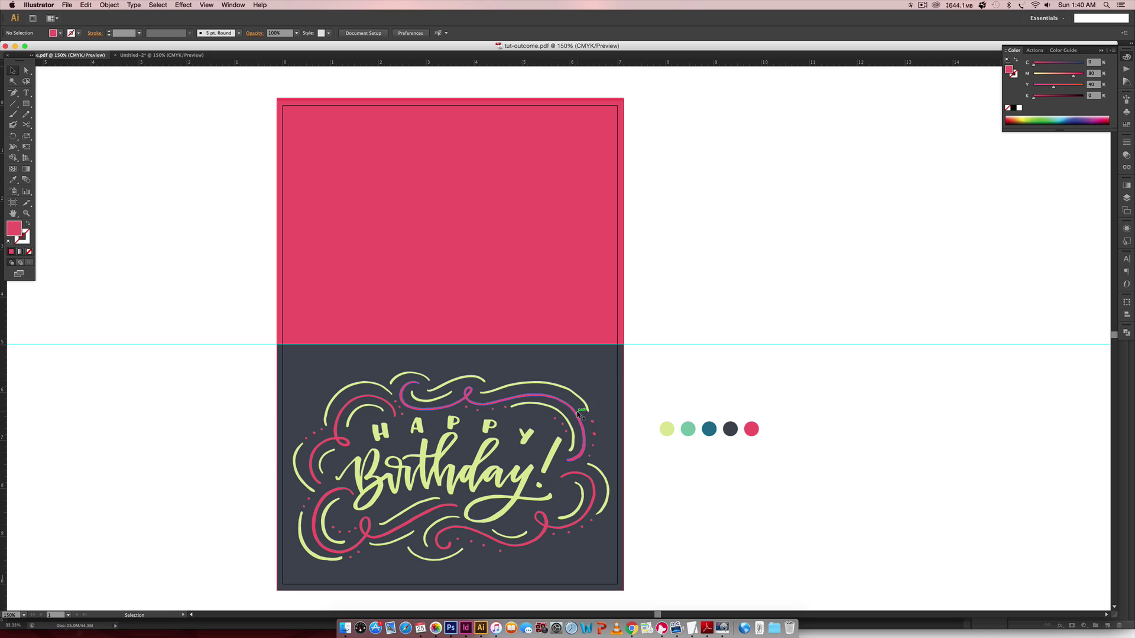
pyautogui.scroll(-1, 621, 375)
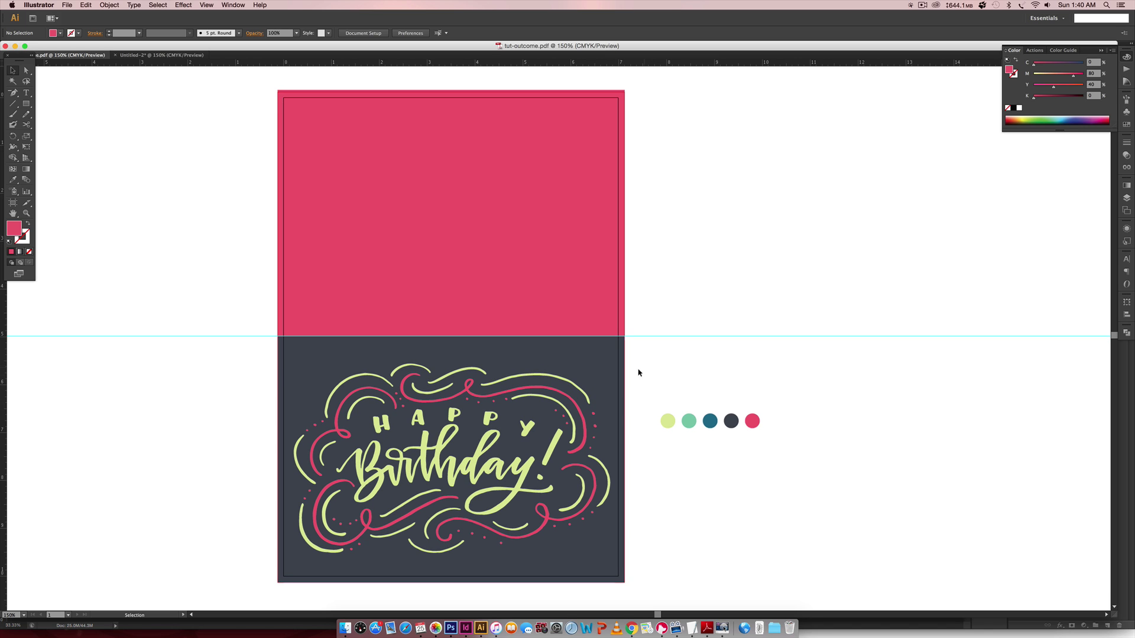
pyautogui.click(570, 402)
pyautogui.press('shift')
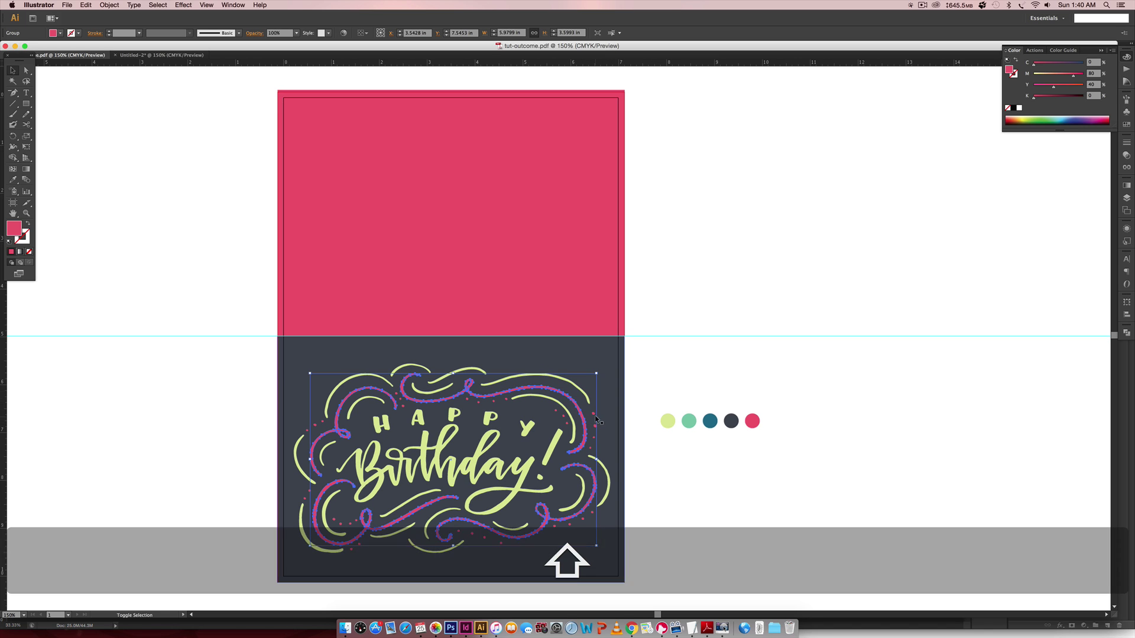
pyautogui.press('i')
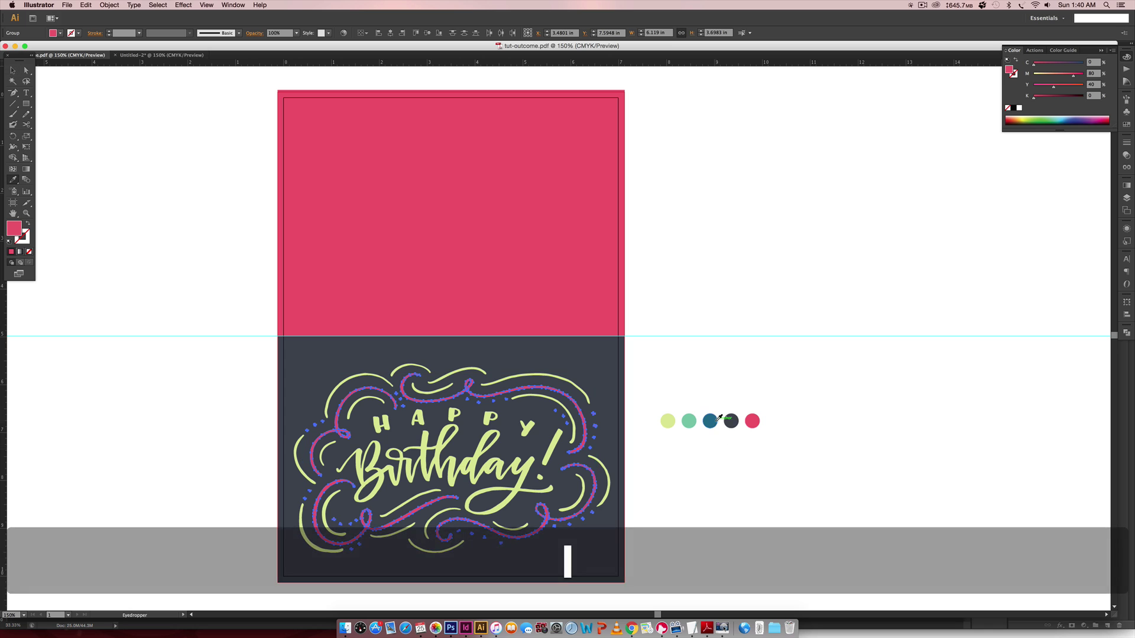
pyautogui.click(710, 421)
pyautogui.press('v')
# Fill the pink back panel rectangle with the same teal colour
pyautogui.click(613, 286)
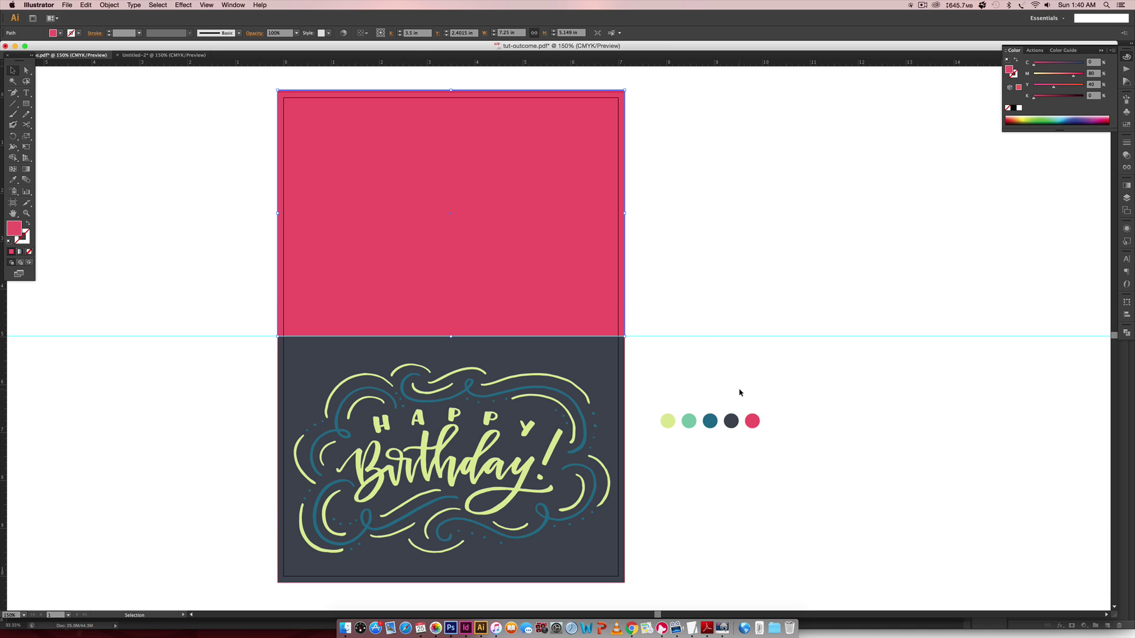
pyautogui.press('i')
pyautogui.click(710, 421)
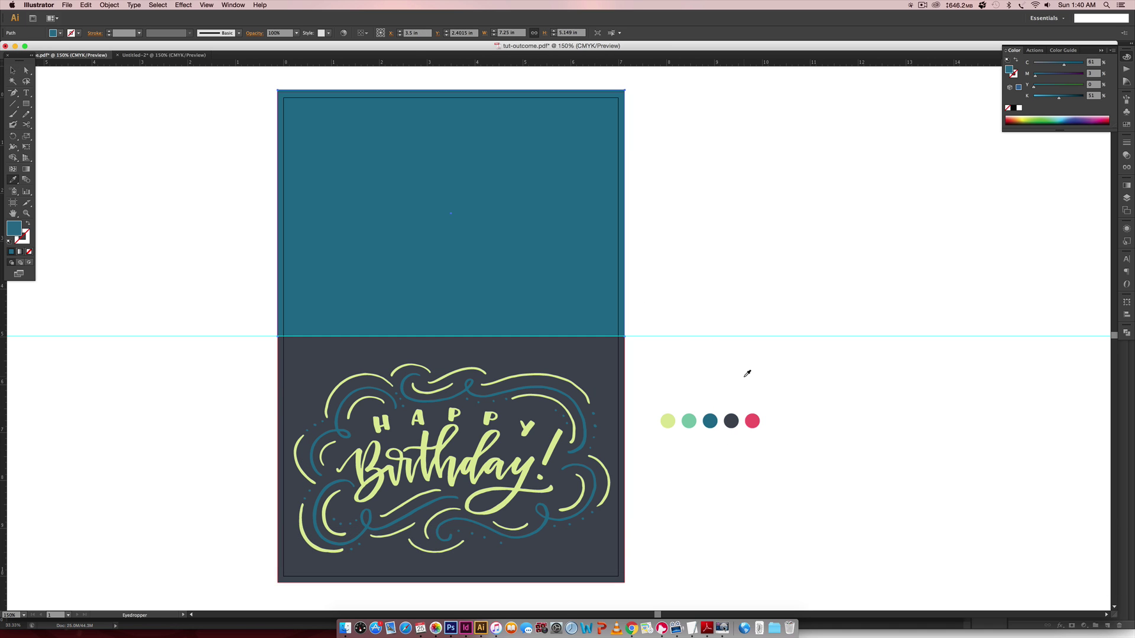
pyautogui.keyDown('super'); pyautogui.click(872, 372); pyautogui.keyUp('super')
pyautogui.press('v')
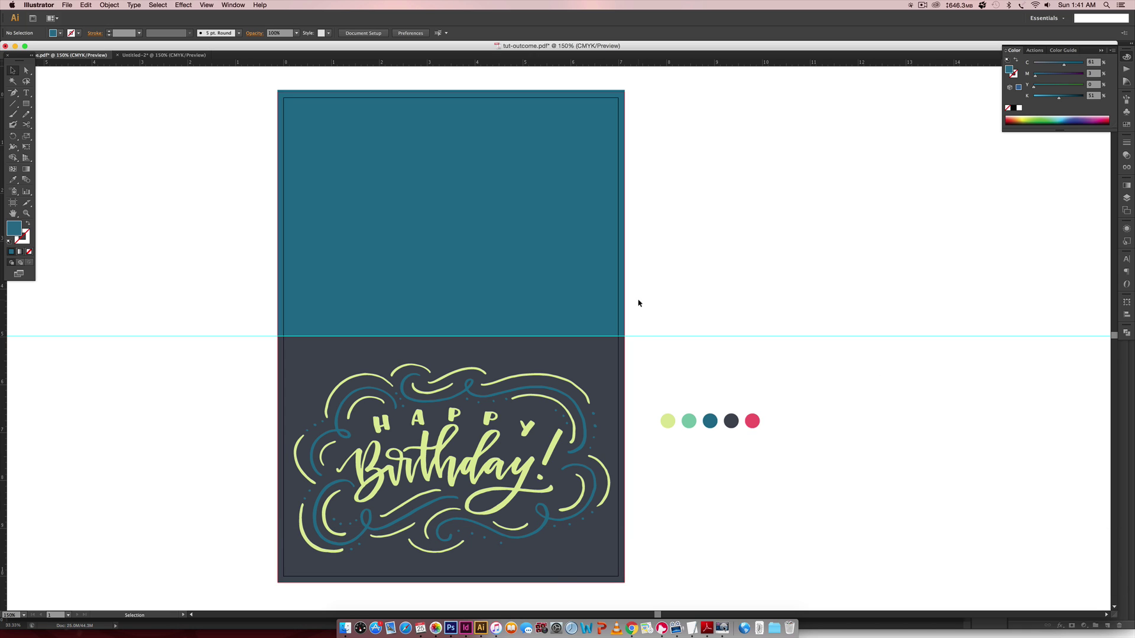
# Return to the black-and-white Untitled-2 artwork at 150% zoom
pyautogui.click(191, 56)
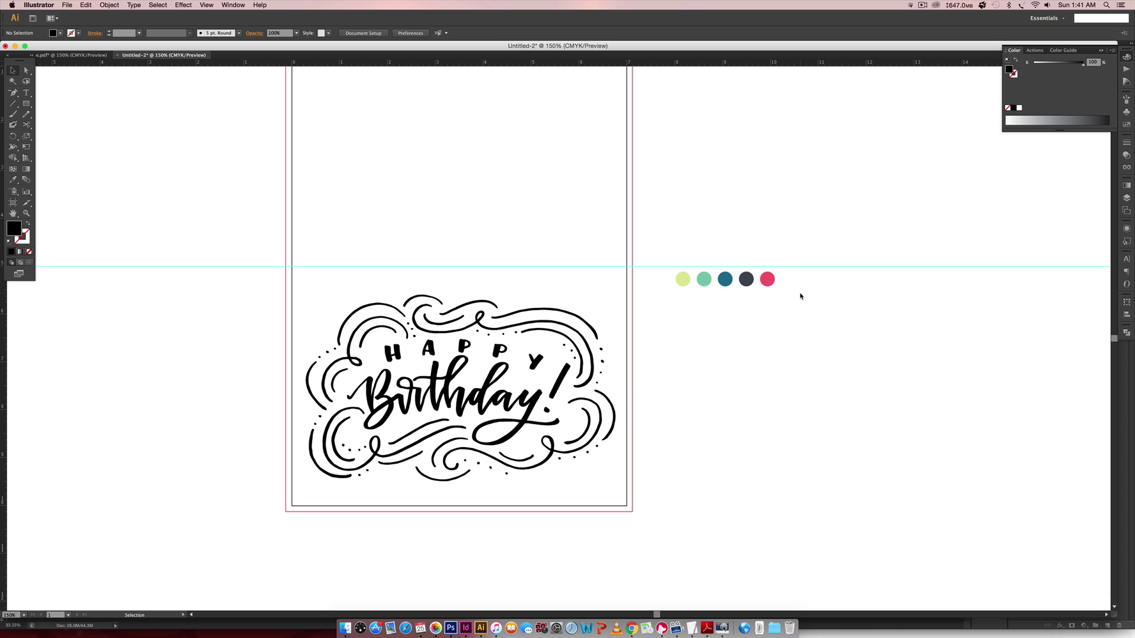
pyautogui.press('super')
pyautogui.press('super+minus')
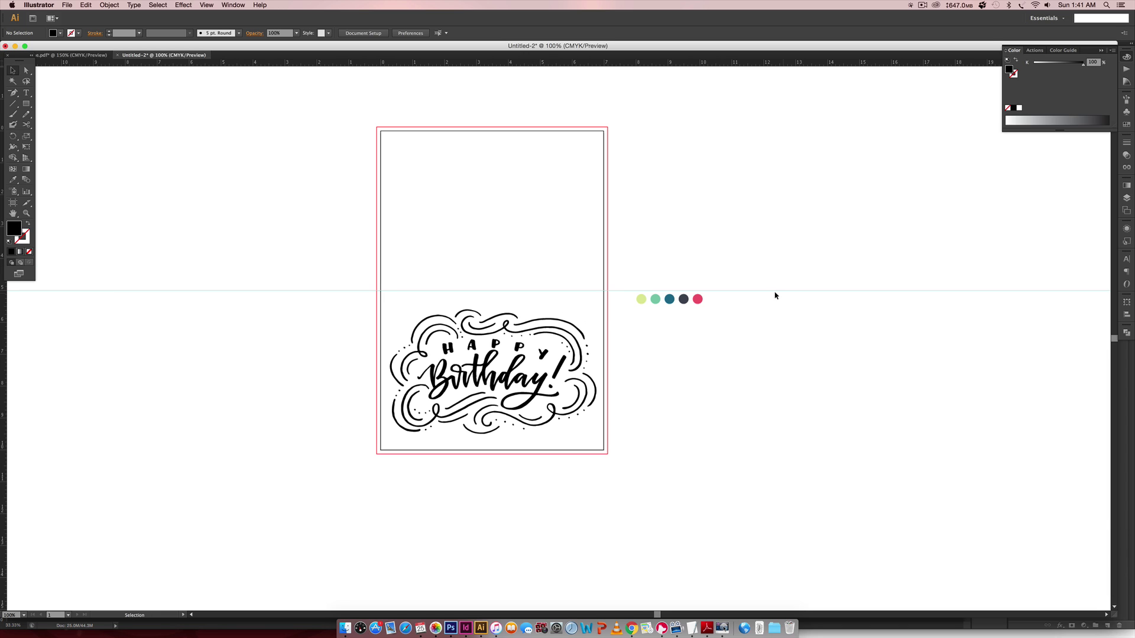
pyautogui.press('super+equal')
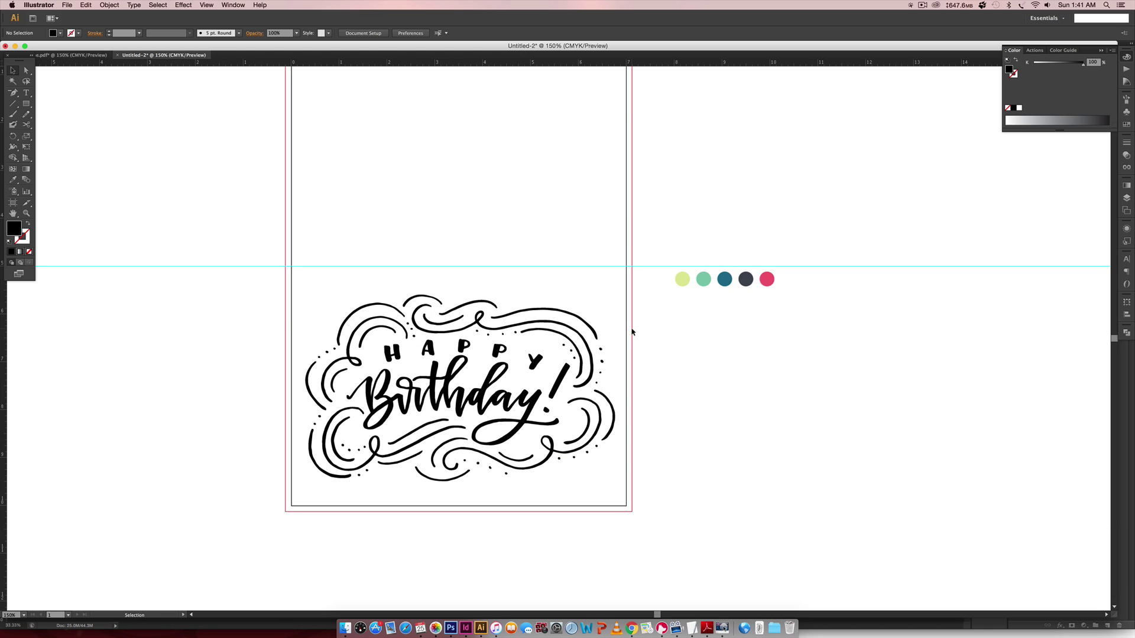
pyautogui.press('m')
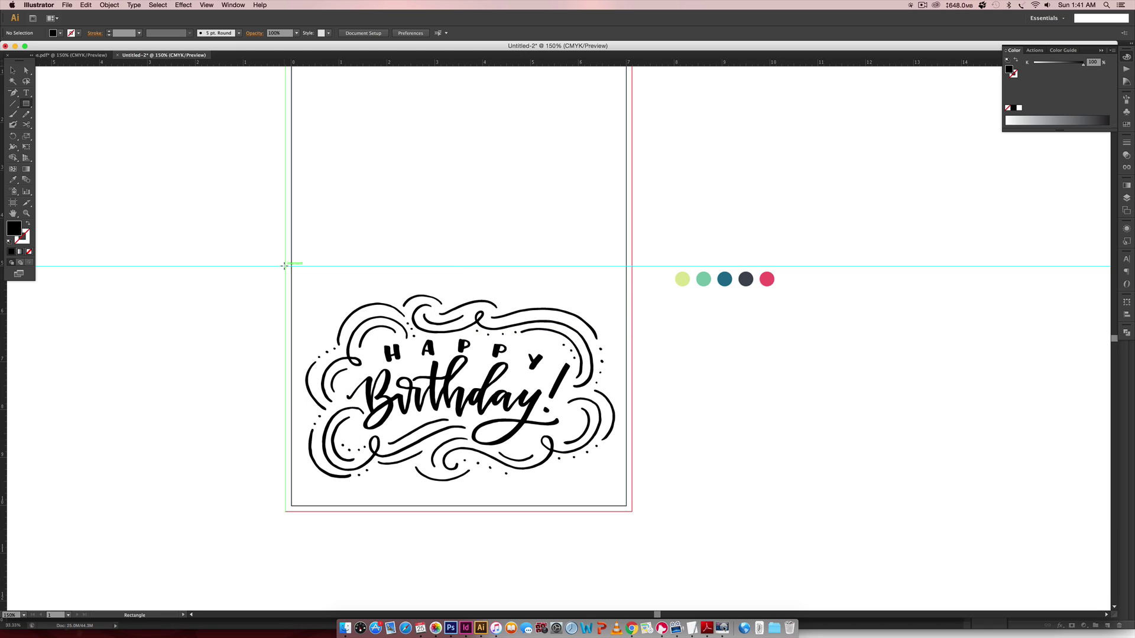
pyautogui.click(706, 628)
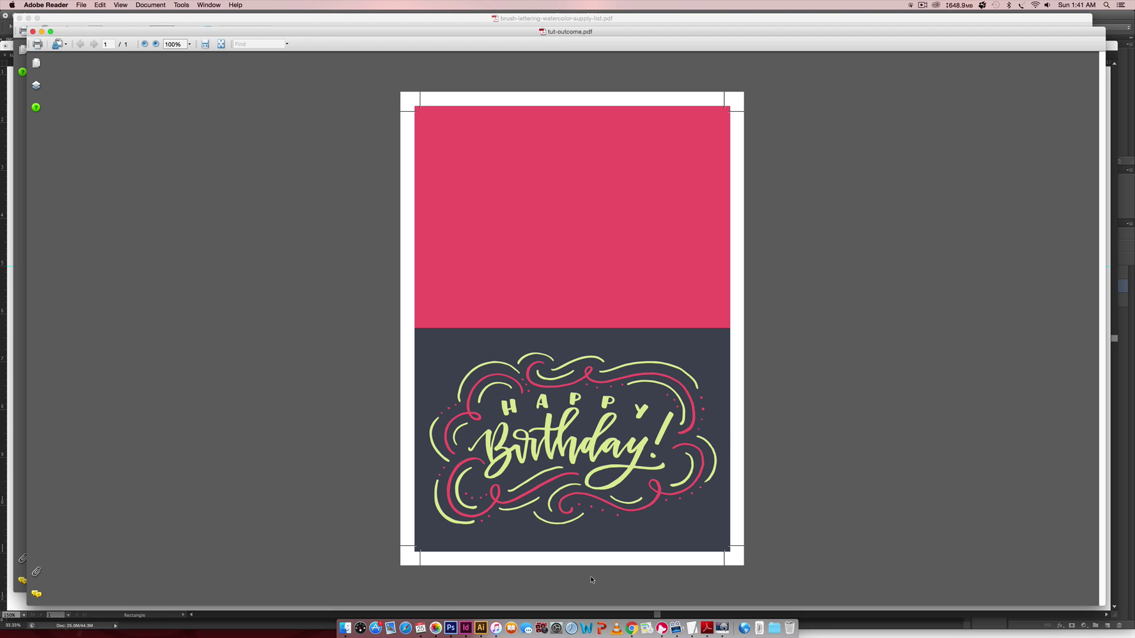
pyautogui.click(481, 628)
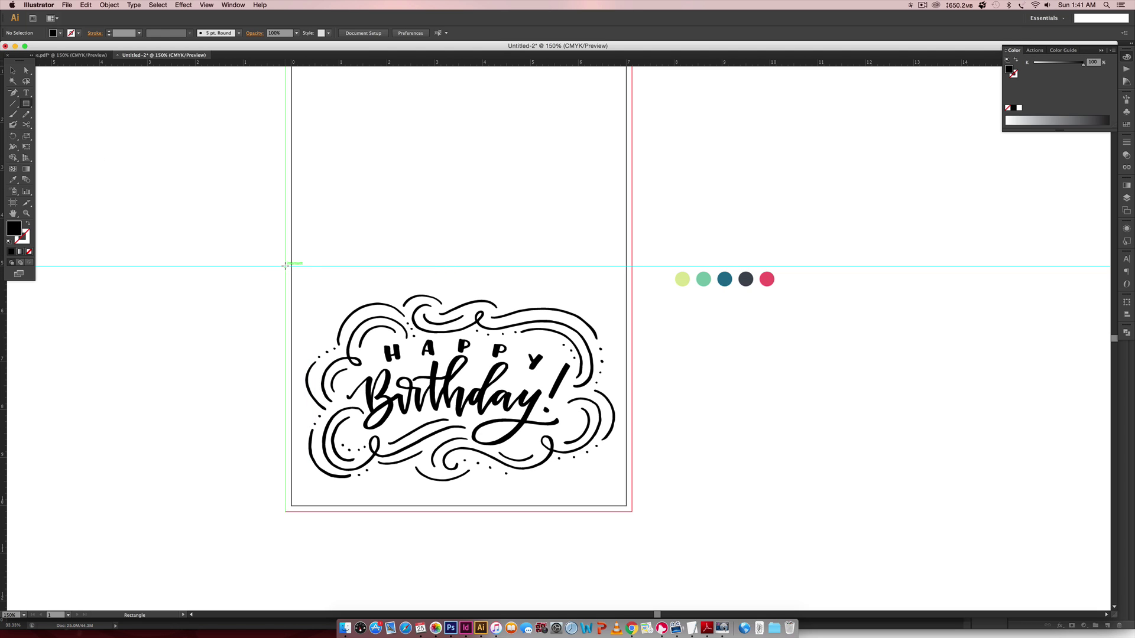
# Draw a 7.25 × 5.13 in rectangle over the card's lower half, filled dark slate
pyautogui.moveTo(285, 266); pyautogui.dragTo(631, 512)
pyautogui.press('i')
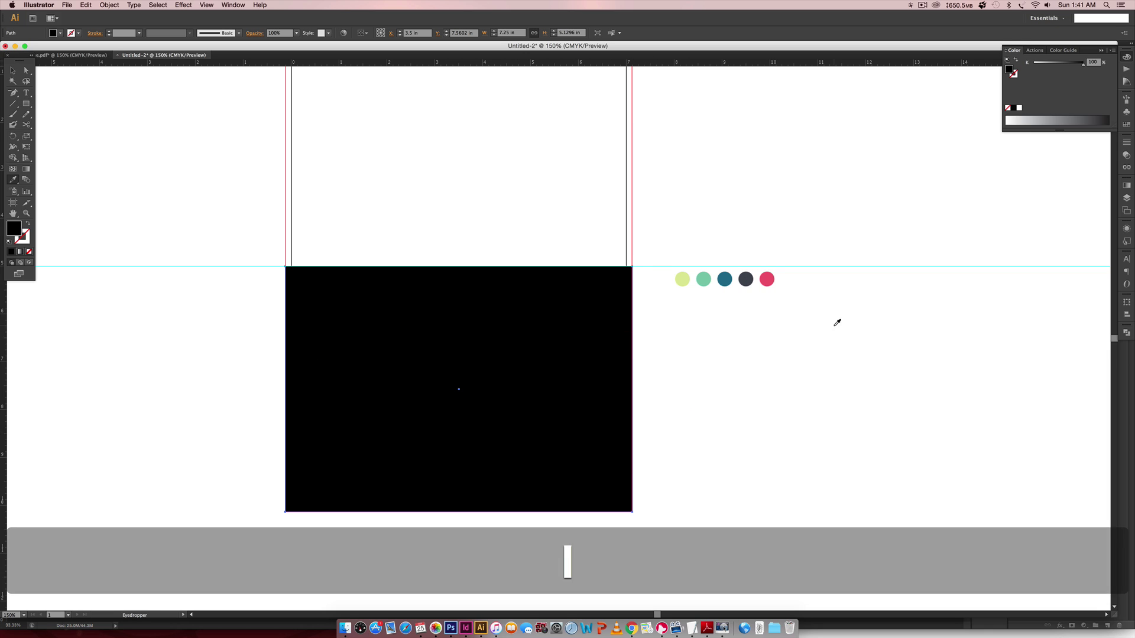
pyautogui.click(747, 283)
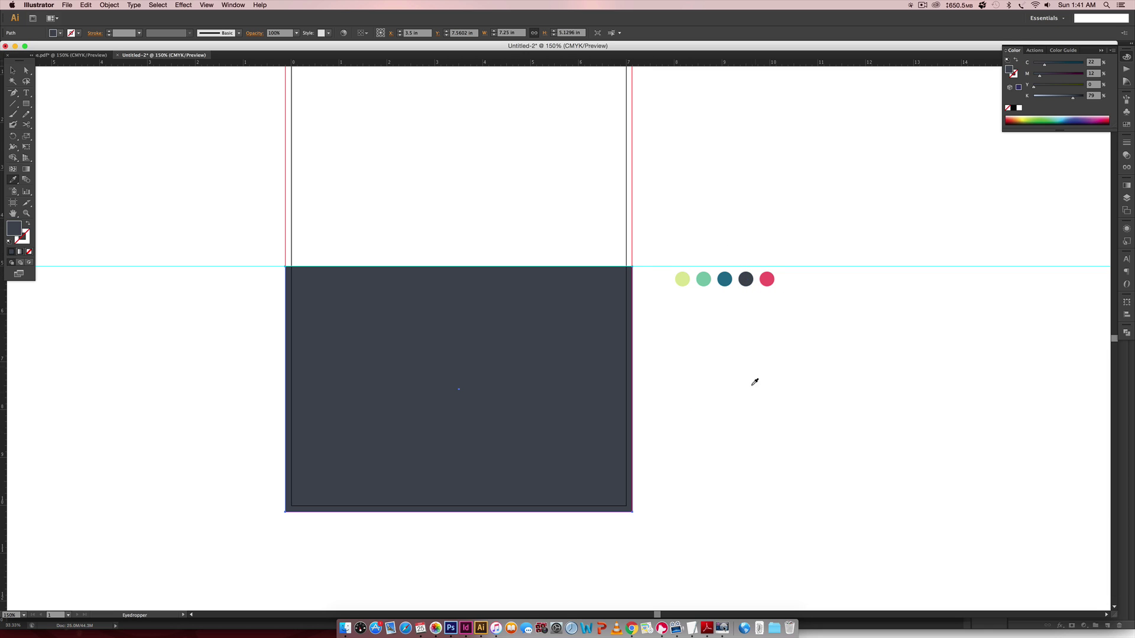
pyautogui.press('v')
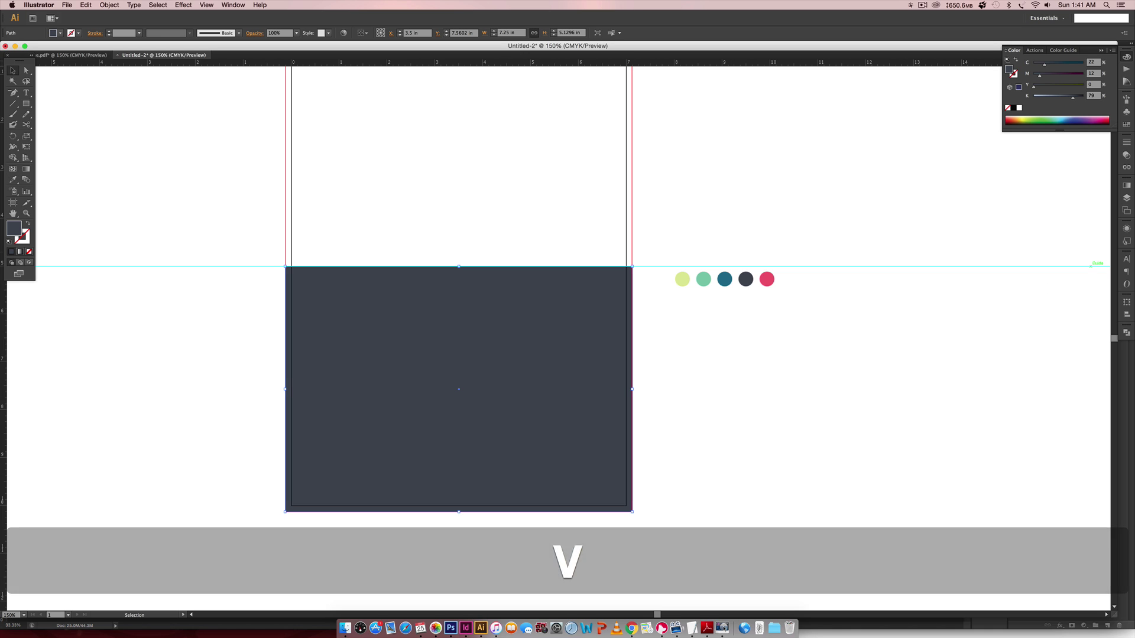
# Add Layer 2 and move the dark slate rectangle onto it beneath the lettering
pyautogui.click(1127, 198)
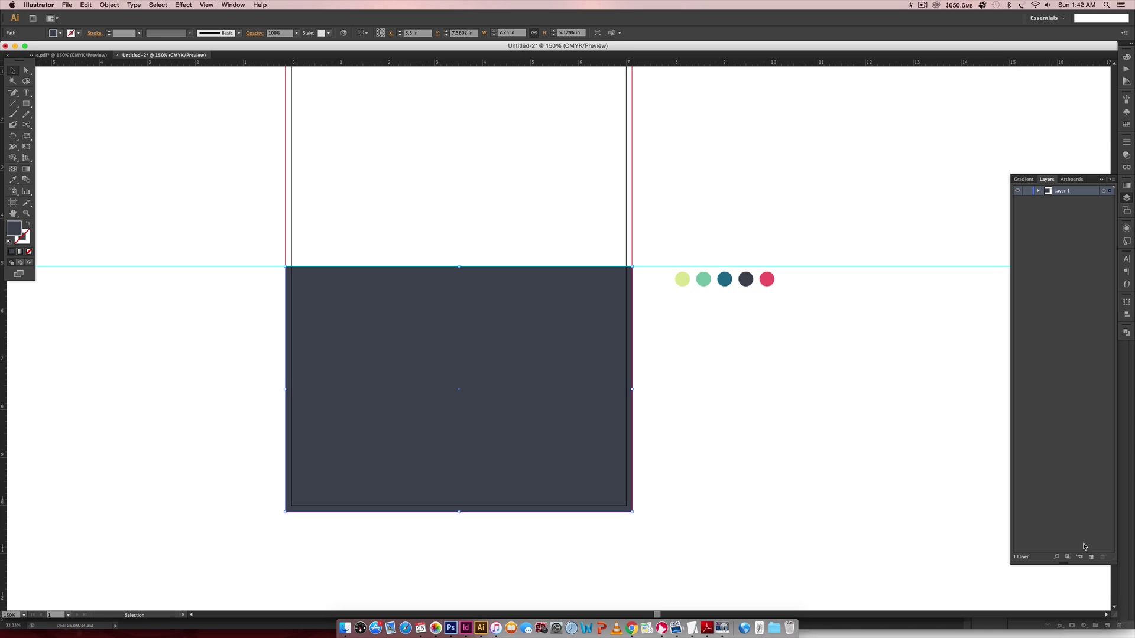
pyautogui.moveTo(1064, 564); pyautogui.dragTo(1048, 329)
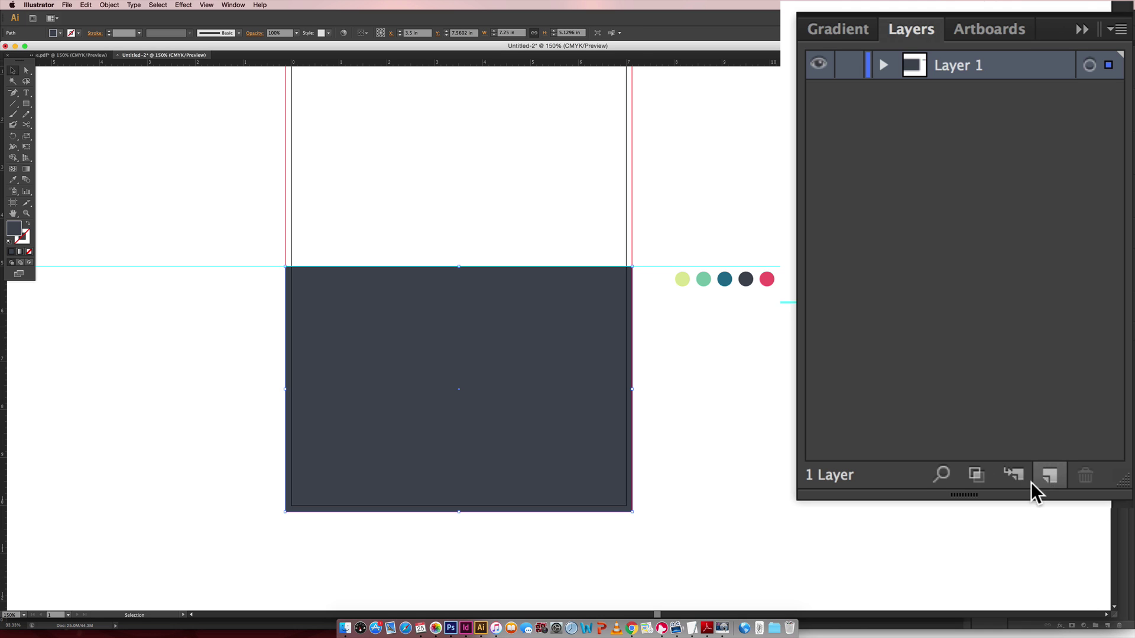
pyautogui.click(1047, 477)
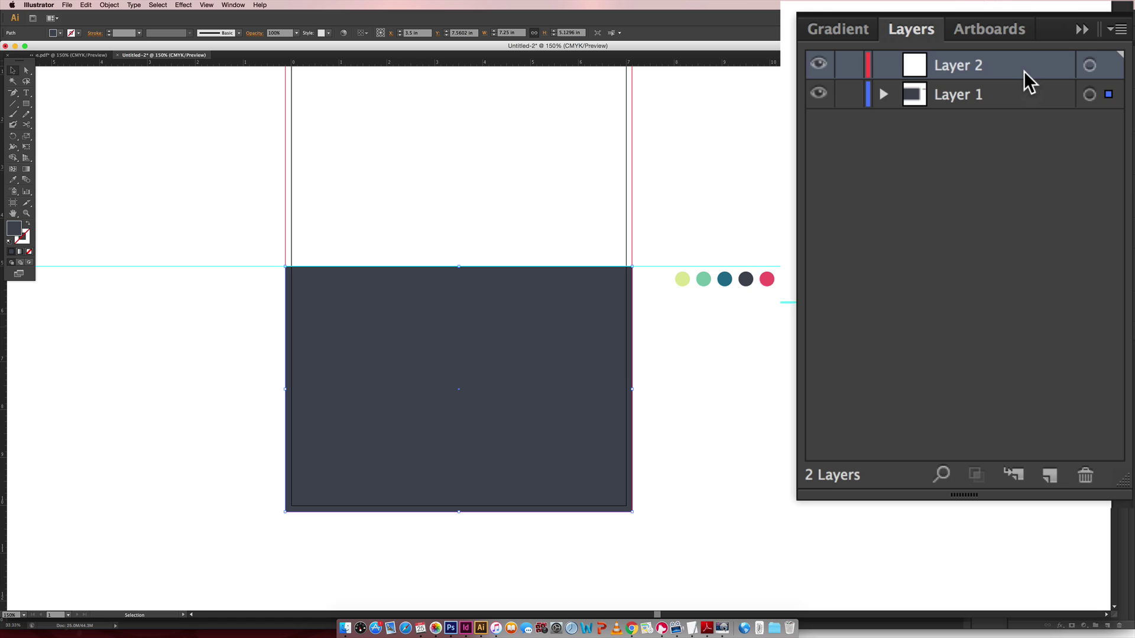
pyautogui.moveTo(1024, 71); pyautogui.dragTo(1020, 109)
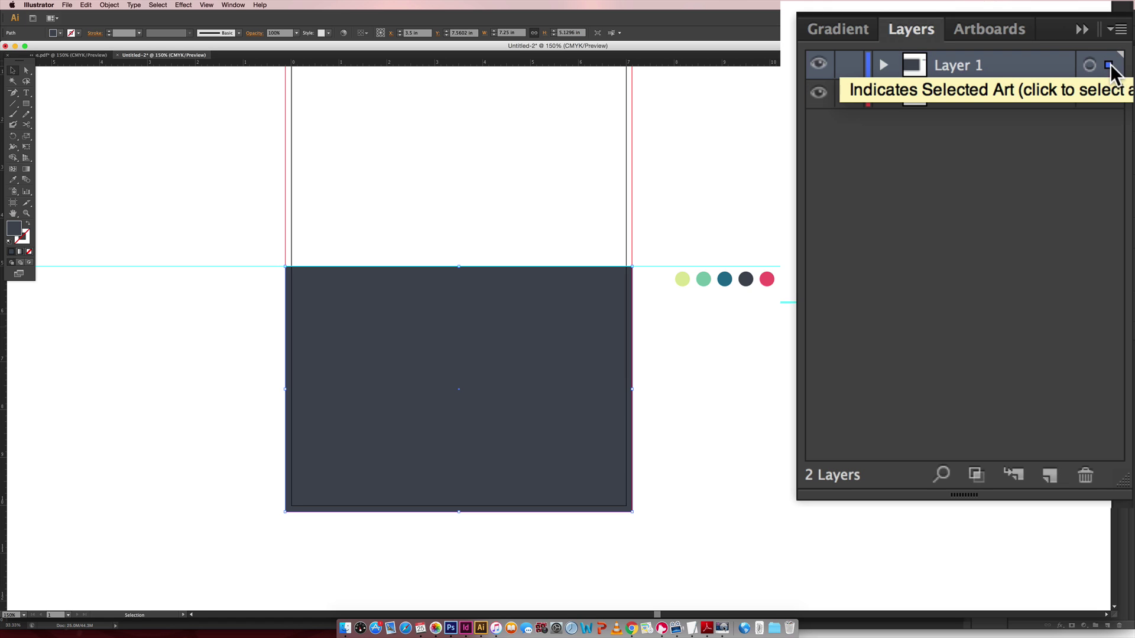
pyautogui.moveTo(1113, 67); pyautogui.dragTo(1110, 97)
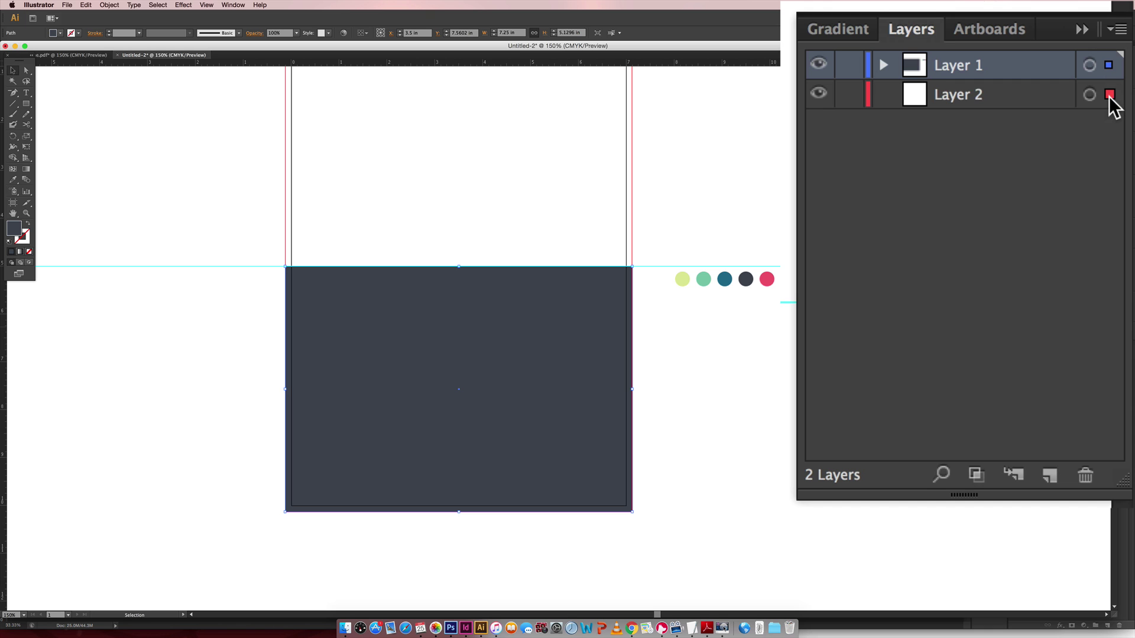
pyautogui.moveTo(1110, 99); pyautogui.dragTo(1110, 99)
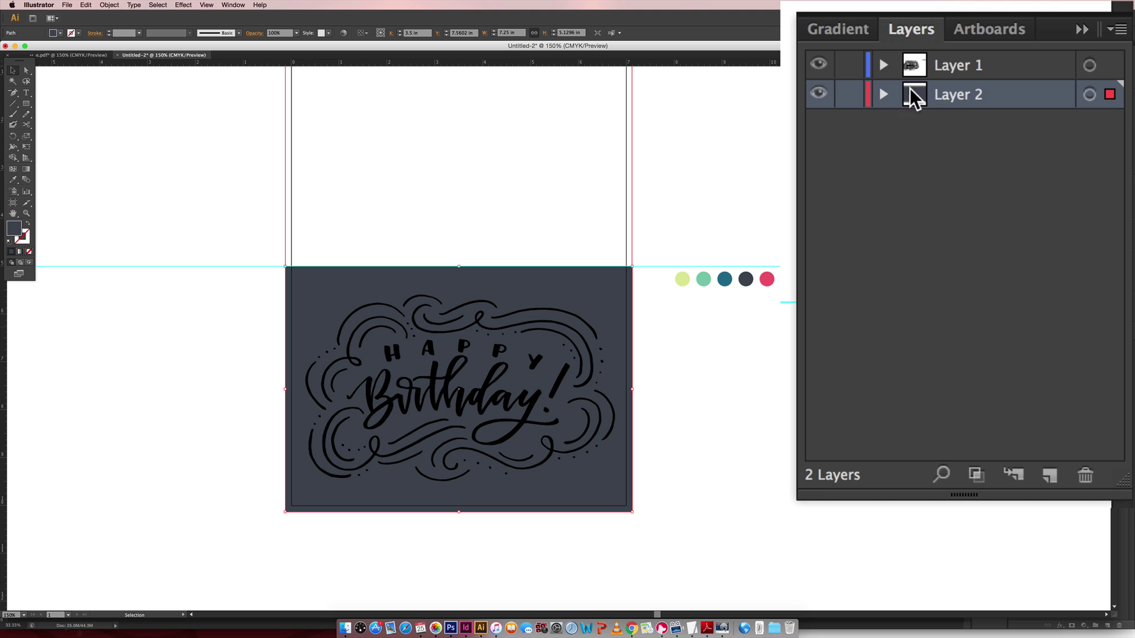
# Draw a pink rectangle from the bleed's top-left corner down to the fold guide
pyautogui.click(731, 218)
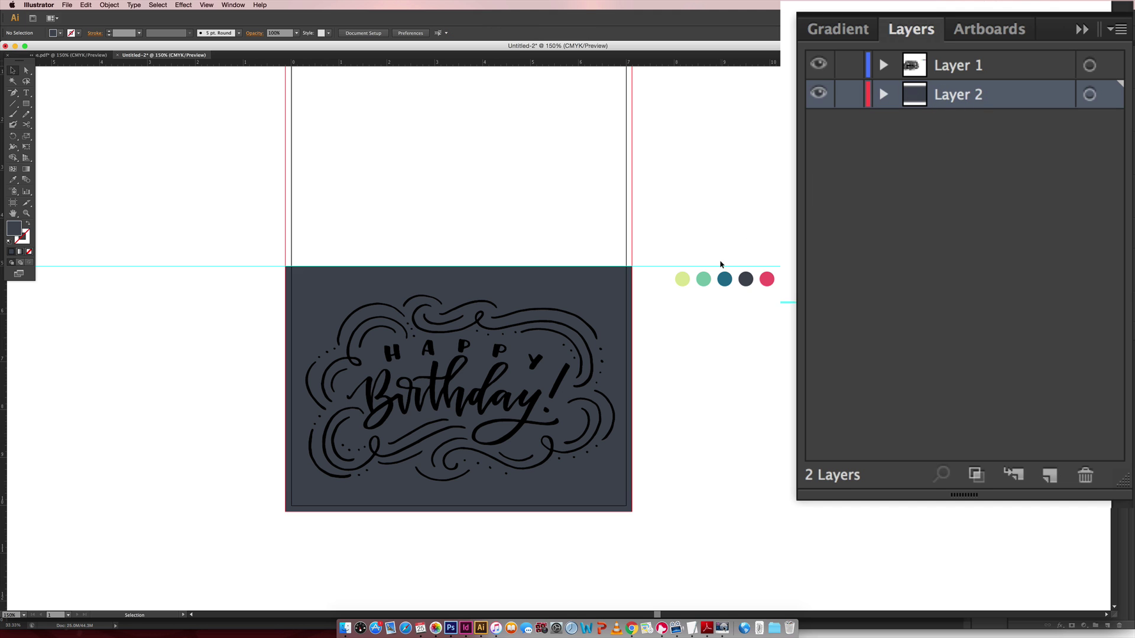
pyautogui.scroll(1, 720, 263)
pyautogui.press('m')
pyautogui.scroll(3, 370, 149)
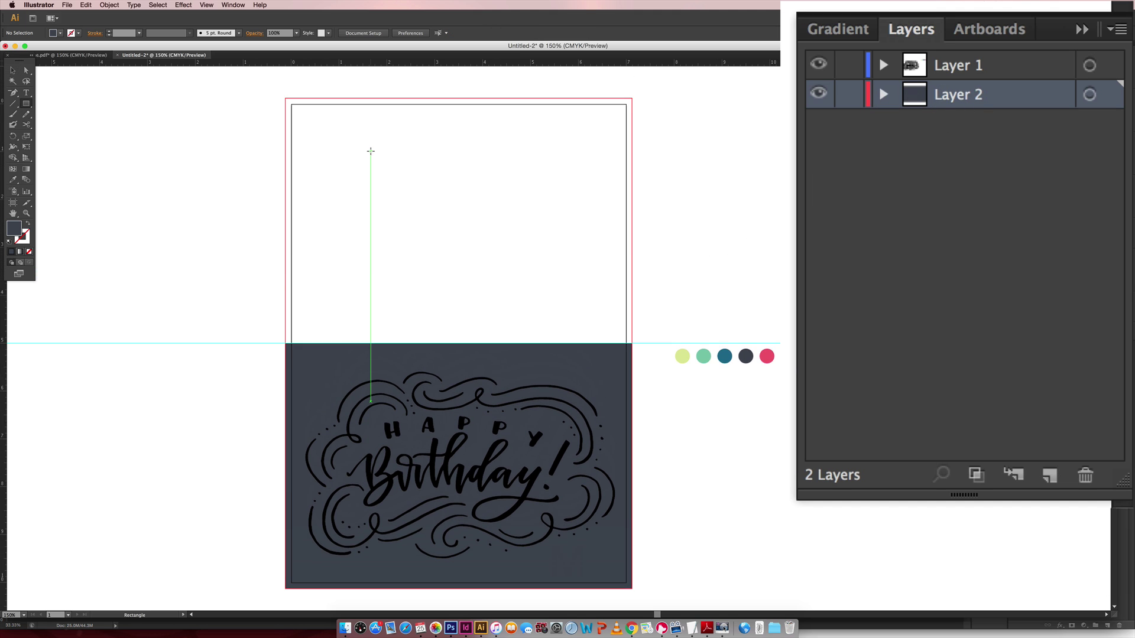
pyautogui.scroll(1, 370, 151)
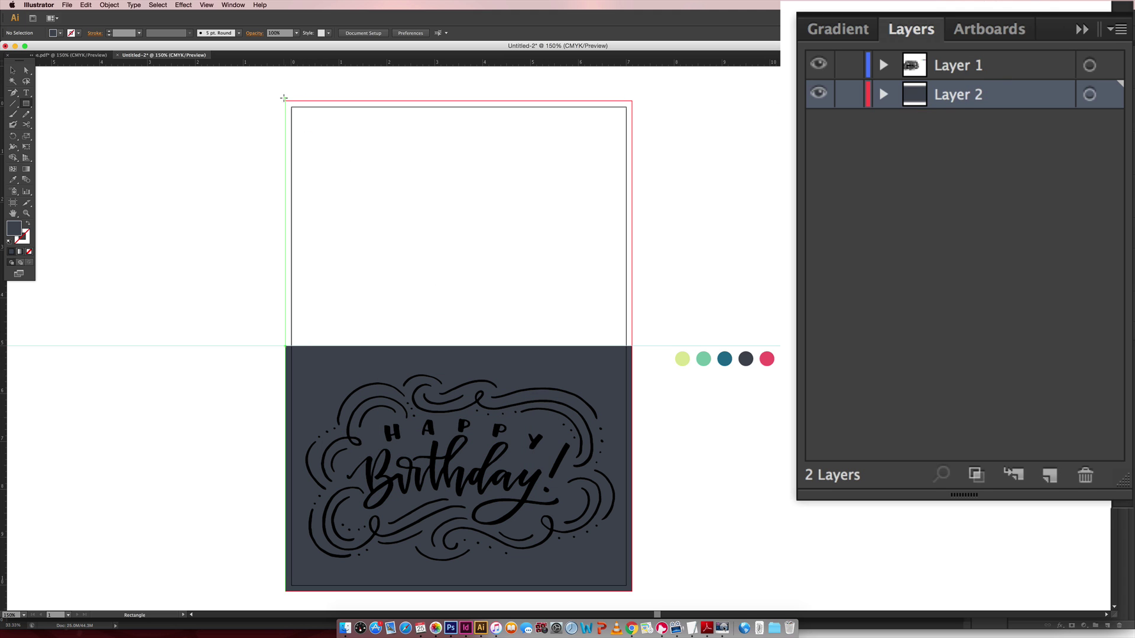
pyautogui.moveTo(285, 101); pyautogui.dragTo(631, 346)
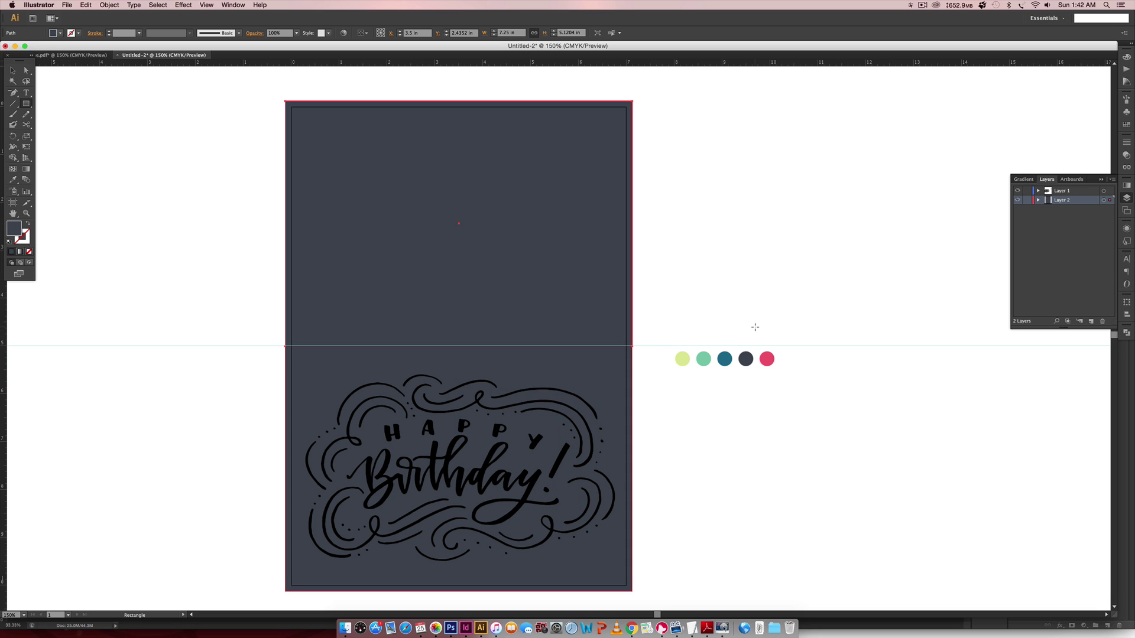
pyautogui.press('i')
pyautogui.click(767, 359)
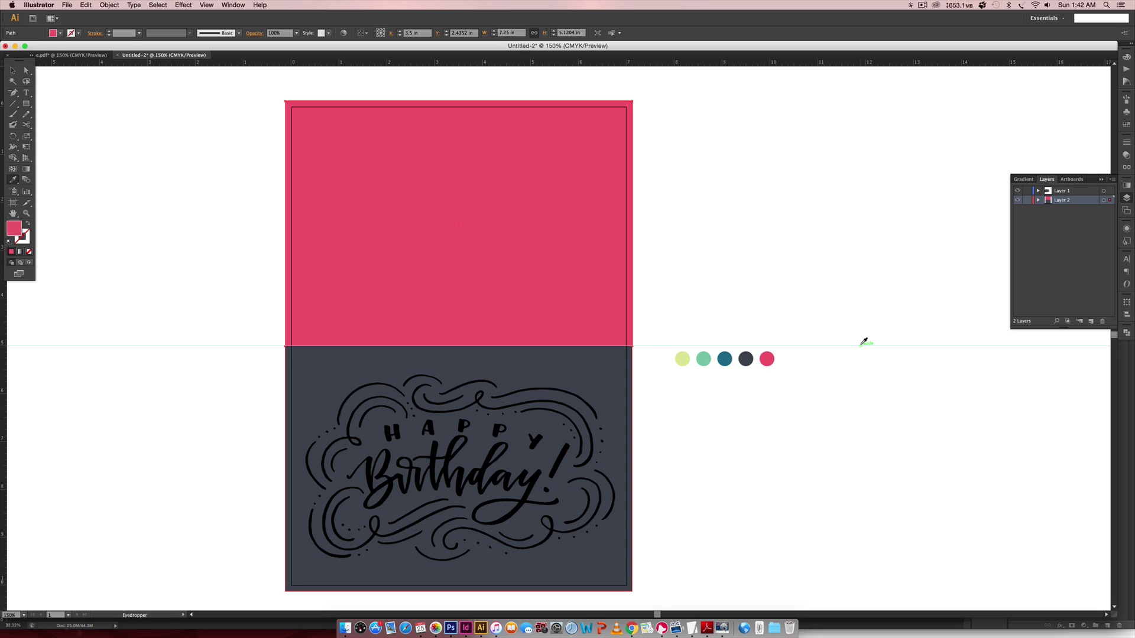
pyautogui.press('v')
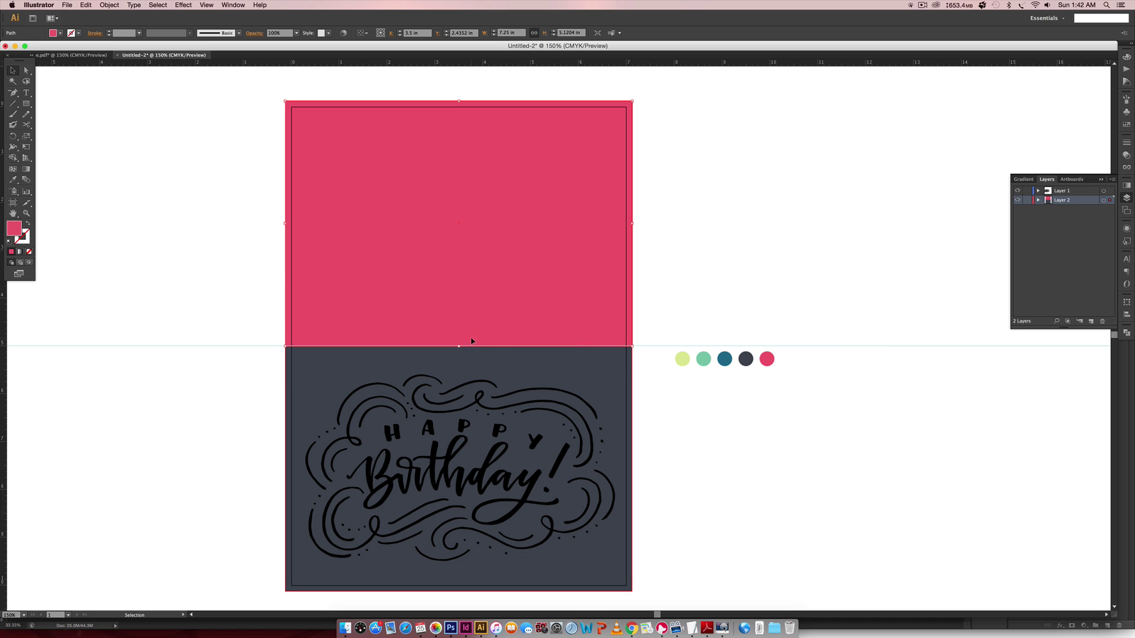
pyautogui.moveTo(459, 345); pyautogui.dragTo(458, 346)
pyautogui.click(745, 418)
pyautogui.scroll(-3, 767, 405)
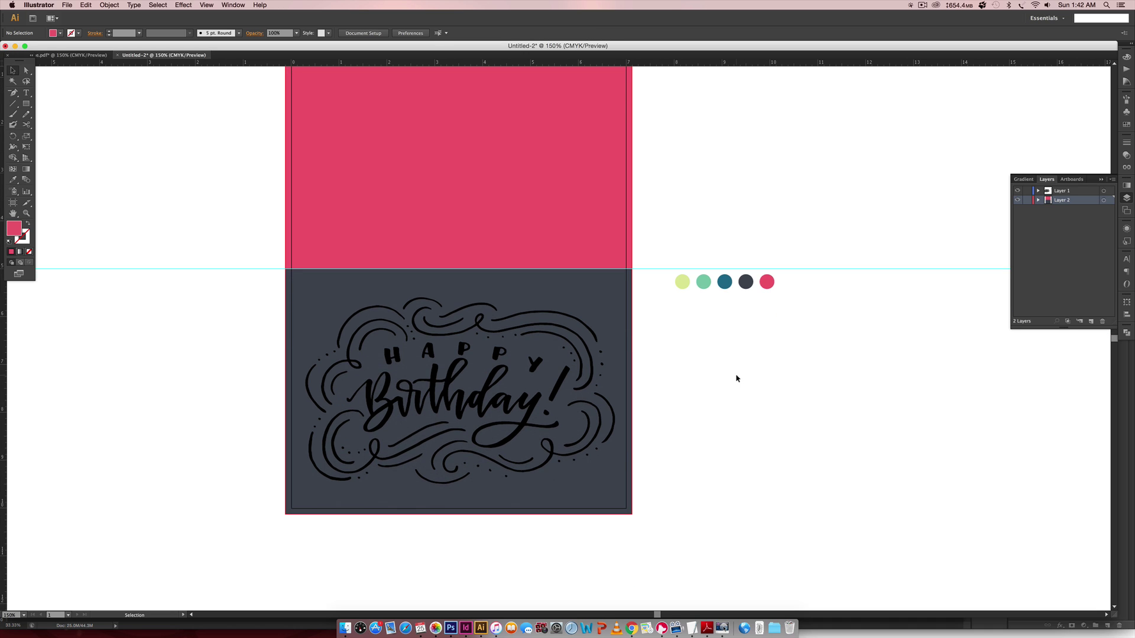
# Group the four swirls around HAPPY and colour them pink from the pink dot
pyautogui.click(490, 335)
pyautogui.keyDown('shift'); pyautogui.click(357, 349); pyautogui.keyUp('shift')
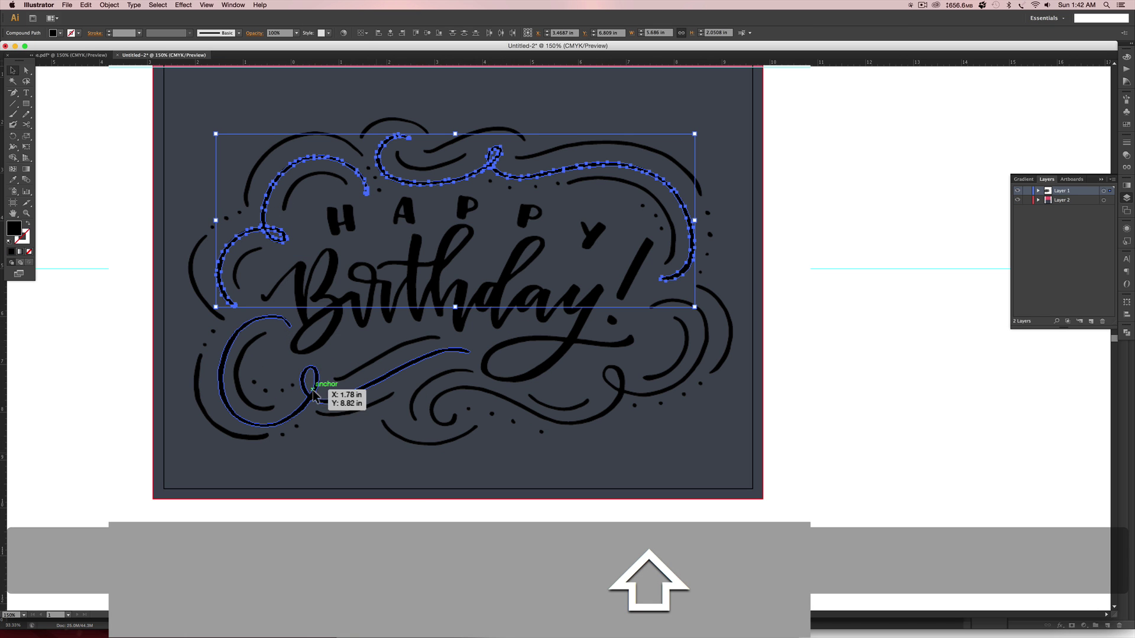
pyautogui.keyDown('shift'); pyautogui.click(312, 395); pyautogui.keyUp('shift')
pyautogui.keyDown('shift'); pyautogui.click(612, 414); pyautogui.keyUp('shift')
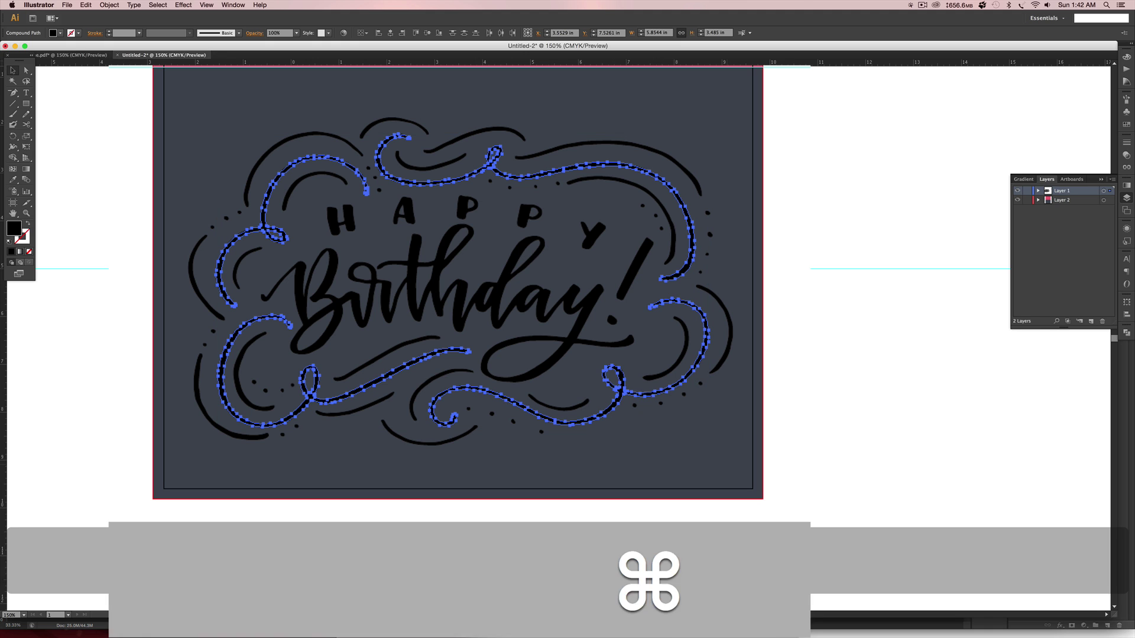
pyautogui.press('super+g')
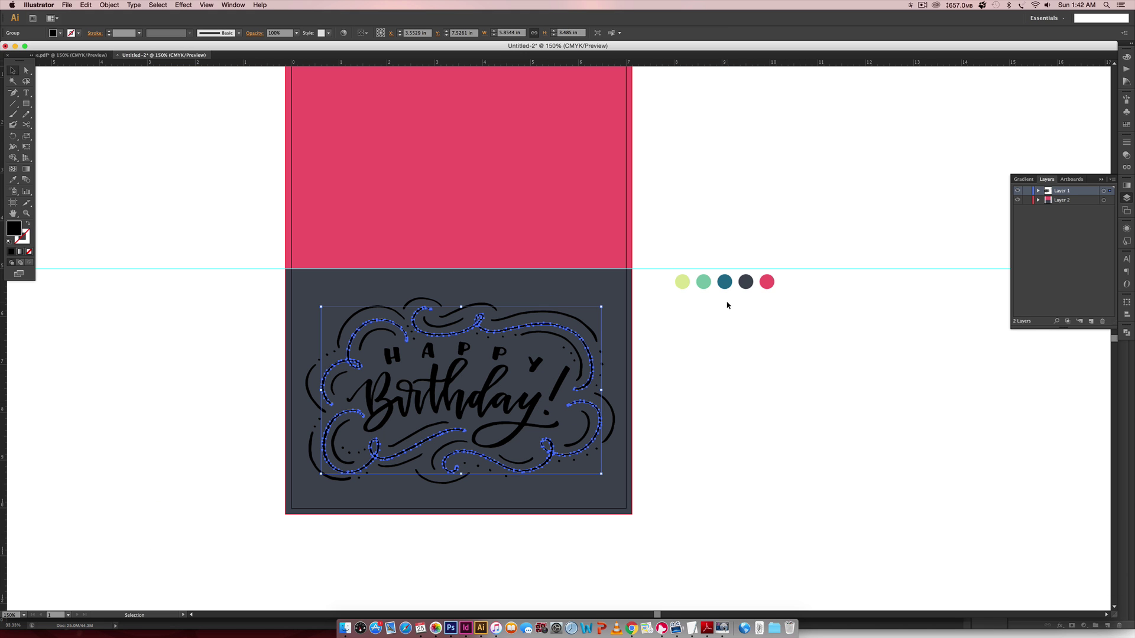
pyautogui.press('i')
pyautogui.click(769, 281)
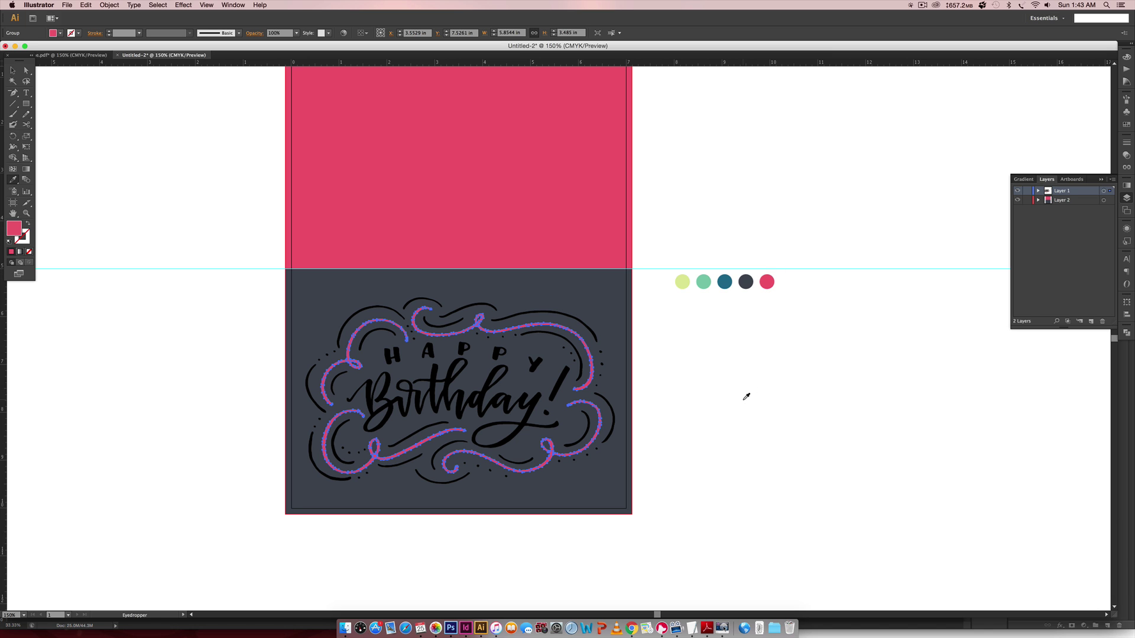
pyautogui.press('v')
pyautogui.click(768, 409)
# Group the HAPPY Birthday lettering with the exclamation mark and colour it lime green
pyautogui.click(499, 393)
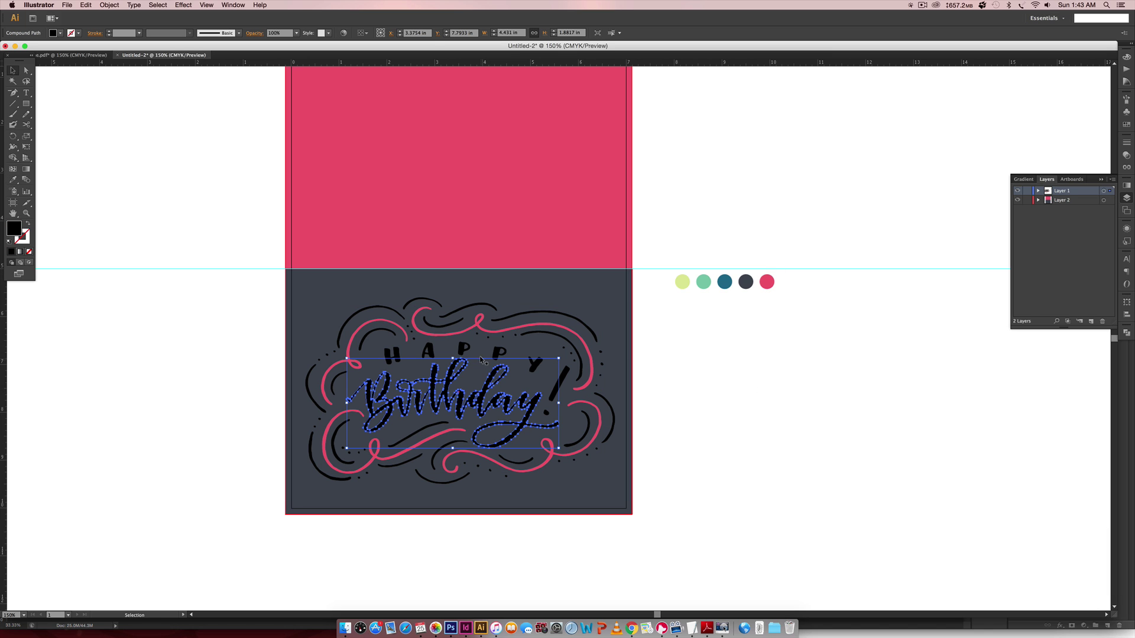
pyautogui.keyDown('shift'); pyautogui.click(464, 353); pyautogui.keyUp('shift')
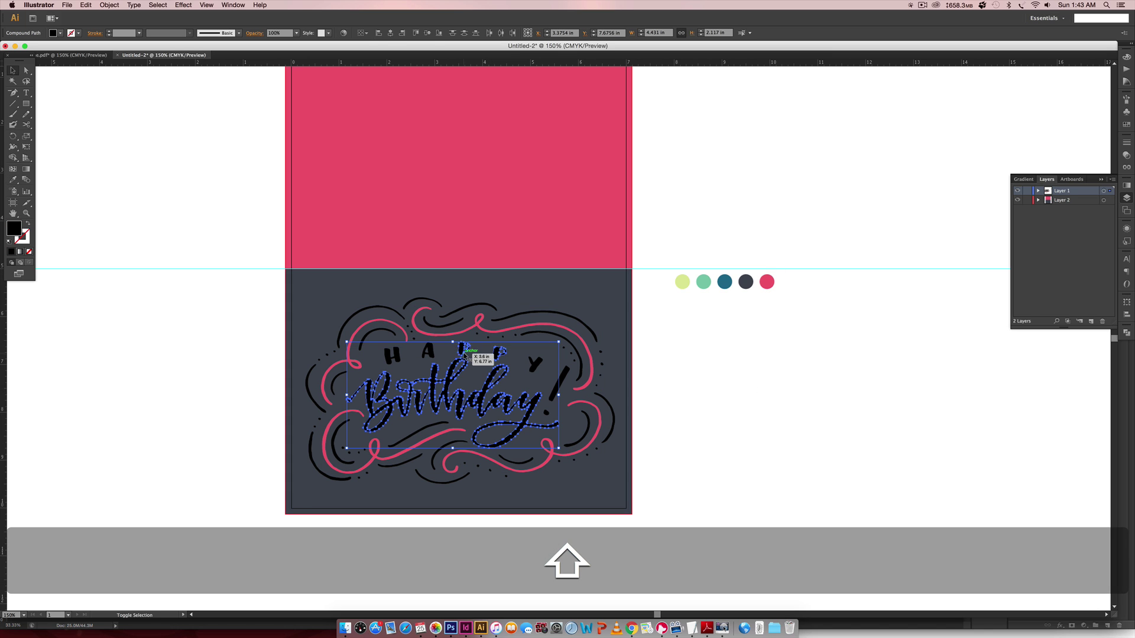
pyautogui.keyDown('shift'); pyautogui.click(427, 351); pyautogui.keyUp('shift')
pyautogui.keyDown('shift'); pyautogui.click(392, 355); pyautogui.keyUp('shift')
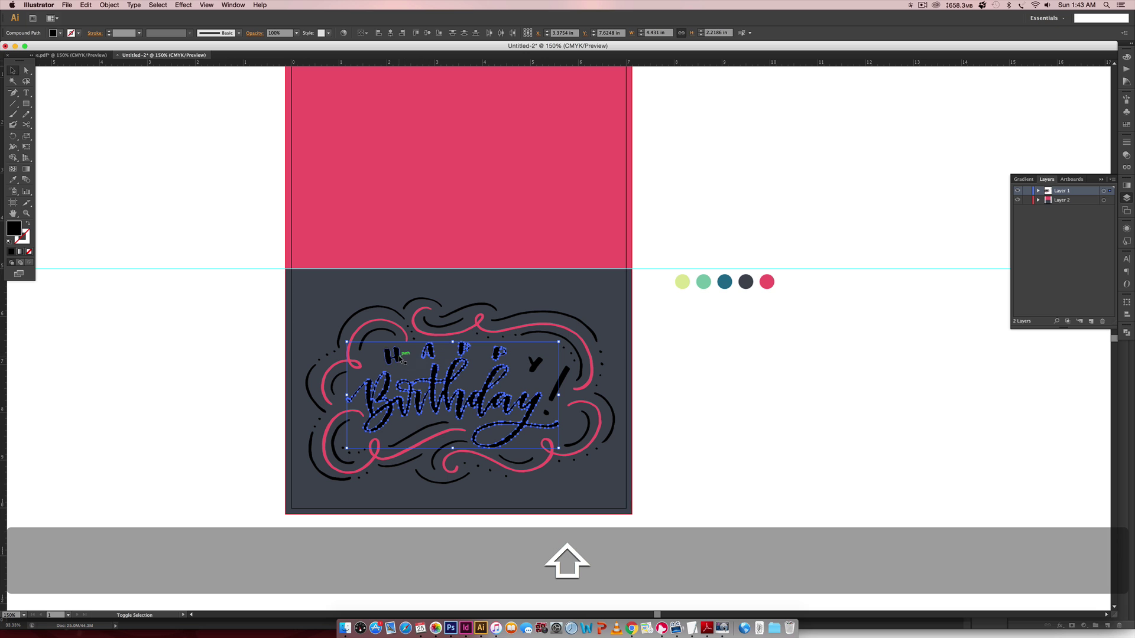
pyautogui.keyDown('shift'); pyautogui.click(537, 364); pyautogui.keyUp('shift')
pyautogui.keyDown('shift'); pyautogui.click(562, 384); pyautogui.keyUp('shift')
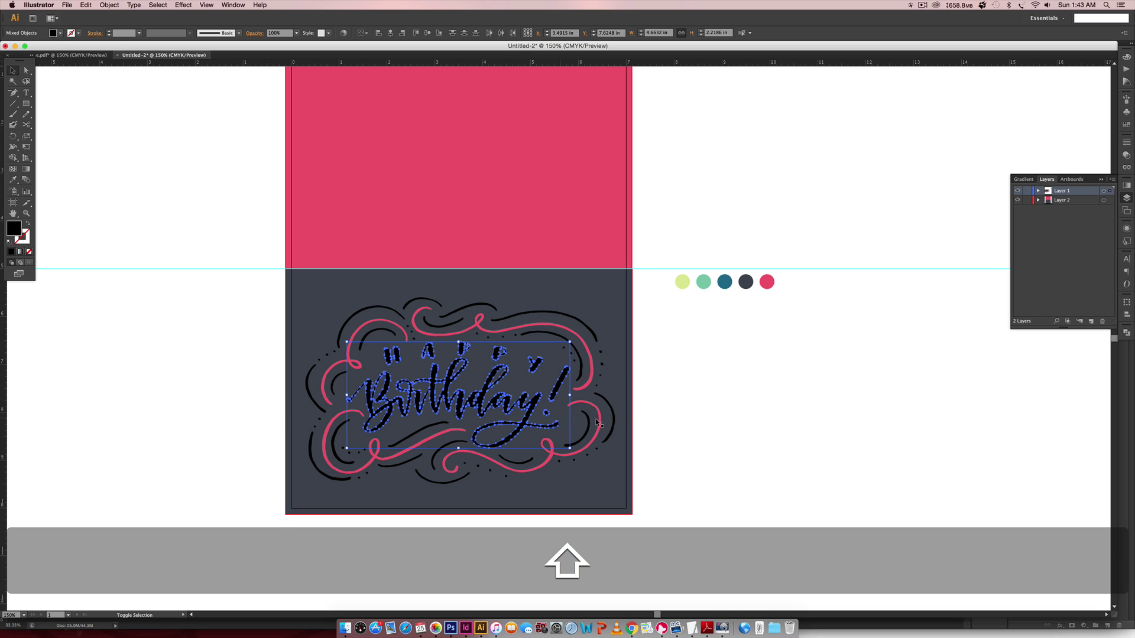
pyautogui.press('super+g')
pyautogui.press('i')
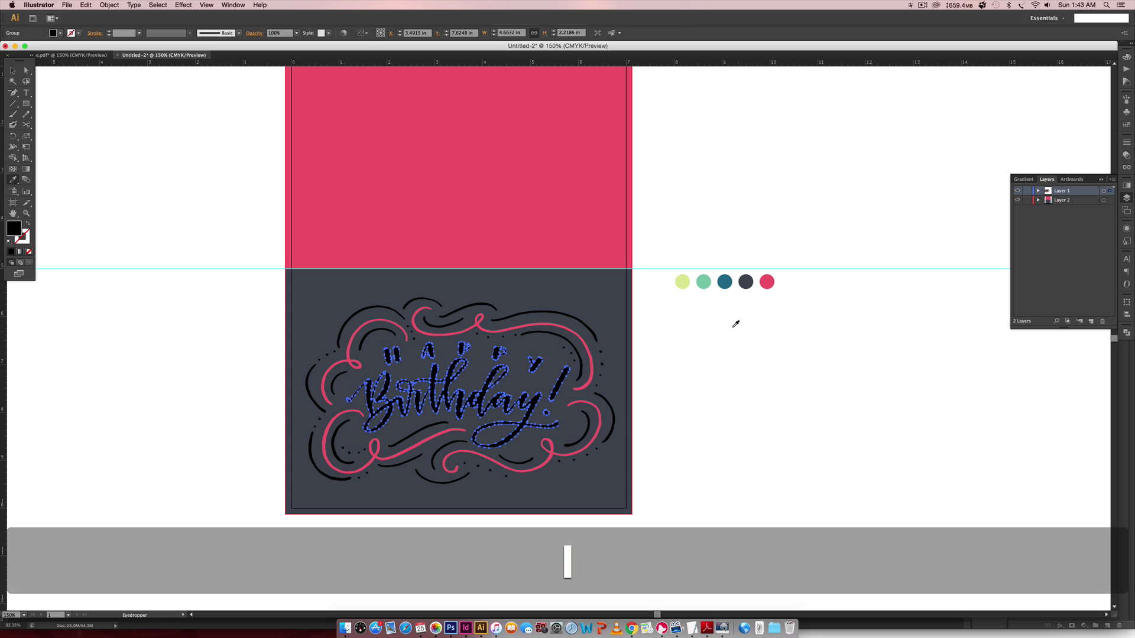
pyautogui.click(682, 280)
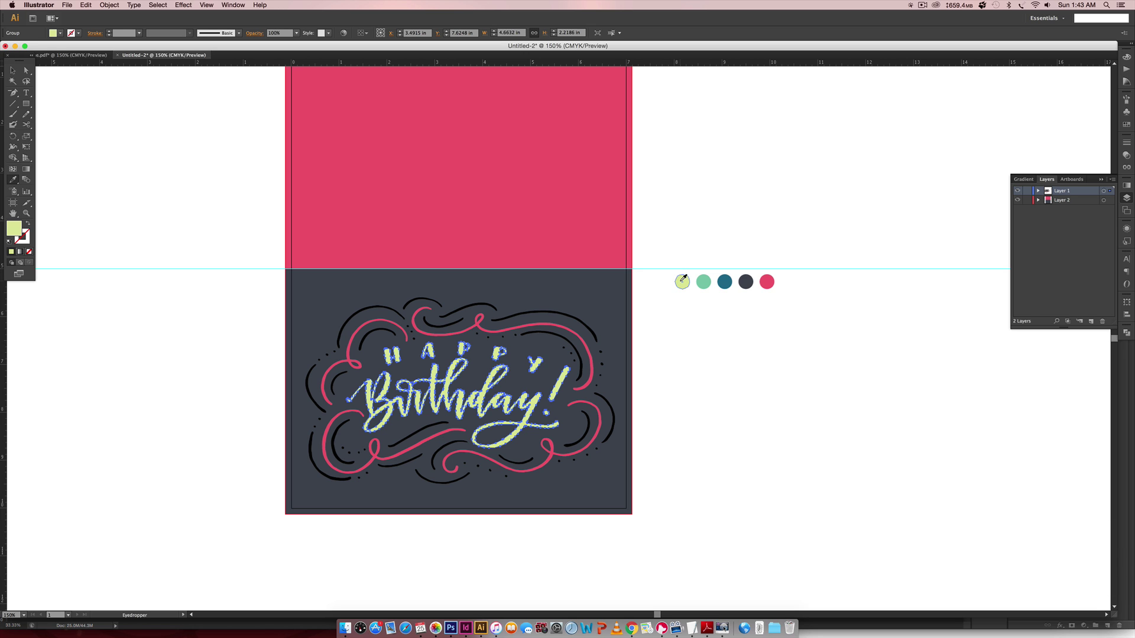
pyautogui.press('v')
pyautogui.click(656, 369)
# Group all the remaining black swirls and colour them lime green
pyautogui.click(520, 314)
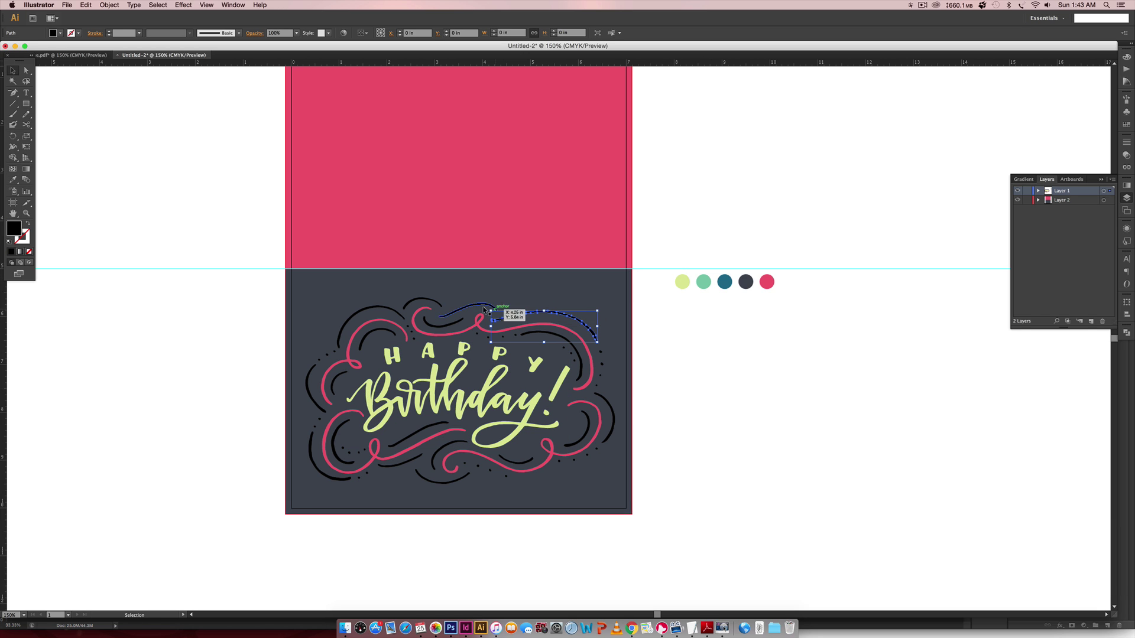
pyautogui.keyDown('shift'); pyautogui.click(482, 306); pyautogui.keyUp('shift')
pyautogui.keyDown('shift'); pyautogui.click(460, 322); pyautogui.keyUp('shift')
pyautogui.keyDown('shift'); pyautogui.click(426, 308); pyautogui.keyUp('shift')
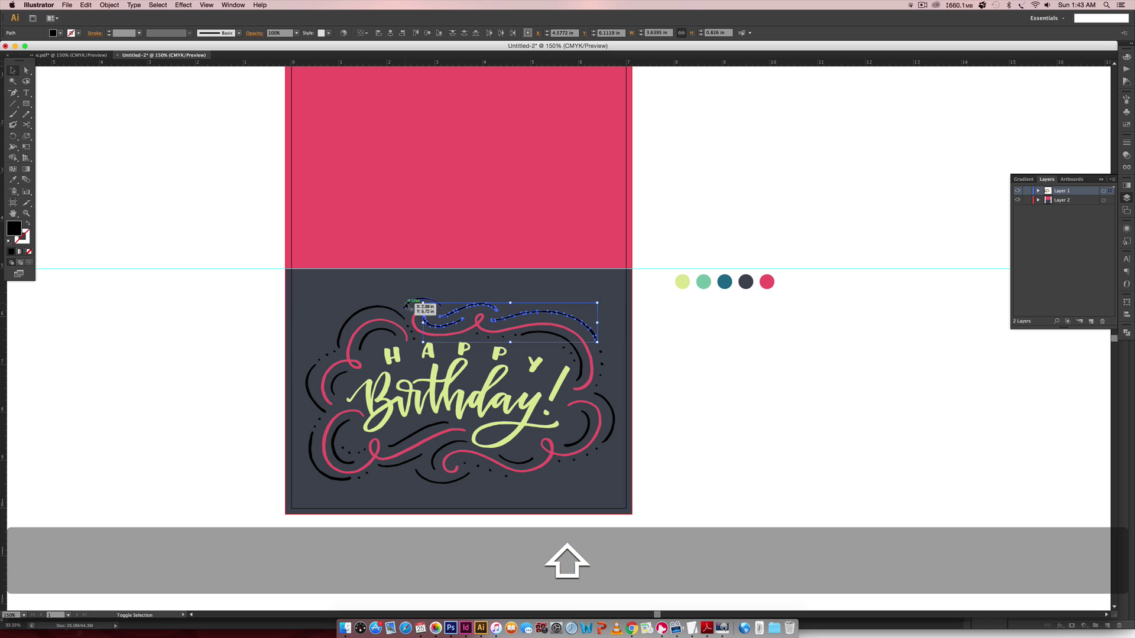
pyautogui.keyDown('shift'); pyautogui.click(360, 312); pyautogui.keyUp('shift')
pyautogui.keyDown('shift'); pyautogui.click(340, 381); pyautogui.keyUp('shift')
pyautogui.keyDown('shift'); pyautogui.click(319, 456); pyautogui.keyUp('shift')
pyautogui.keyDown('shift'); pyautogui.click(343, 441); pyautogui.keyUp('shift')
pyautogui.keyDown('shift'); pyautogui.click(414, 435); pyautogui.keyUp('shift')
pyautogui.keyDown('shift'); pyautogui.click(449, 464); pyautogui.keyUp('shift')
pyautogui.keyDown('shift'); pyautogui.click(515, 461); pyautogui.keyUp('shift')
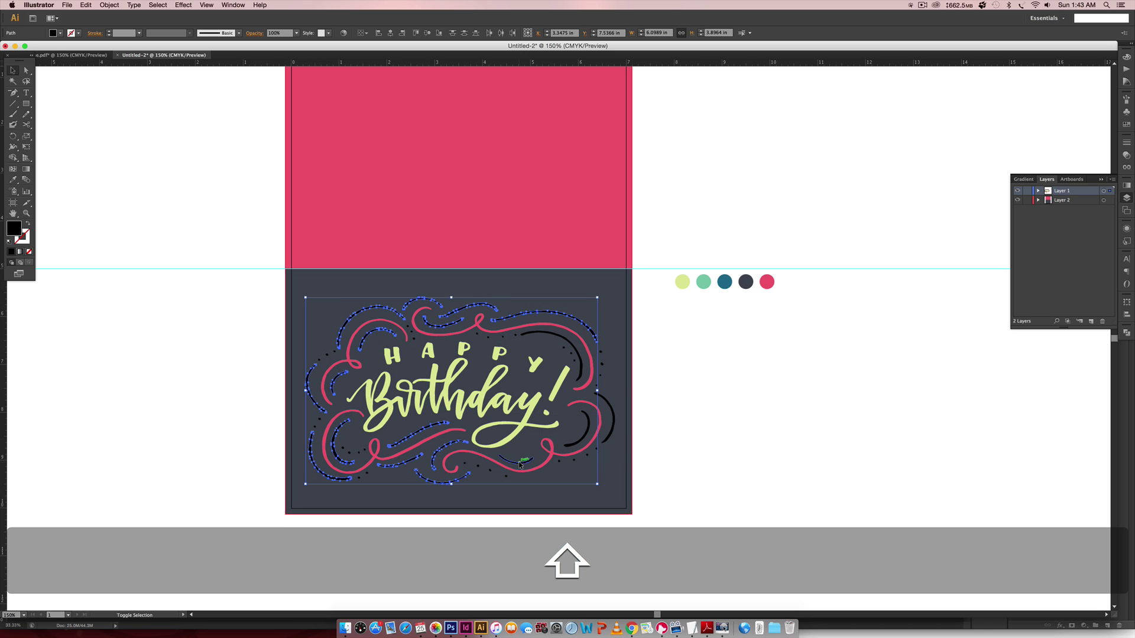
pyautogui.keyDown('shift'); pyautogui.click(577, 431); pyautogui.keyUp('shift')
pyautogui.keyDown('shift'); pyautogui.click(606, 414); pyautogui.keyUp('shift')
pyautogui.keyDown('shift'); pyautogui.click(581, 339); pyautogui.keyUp('shift')
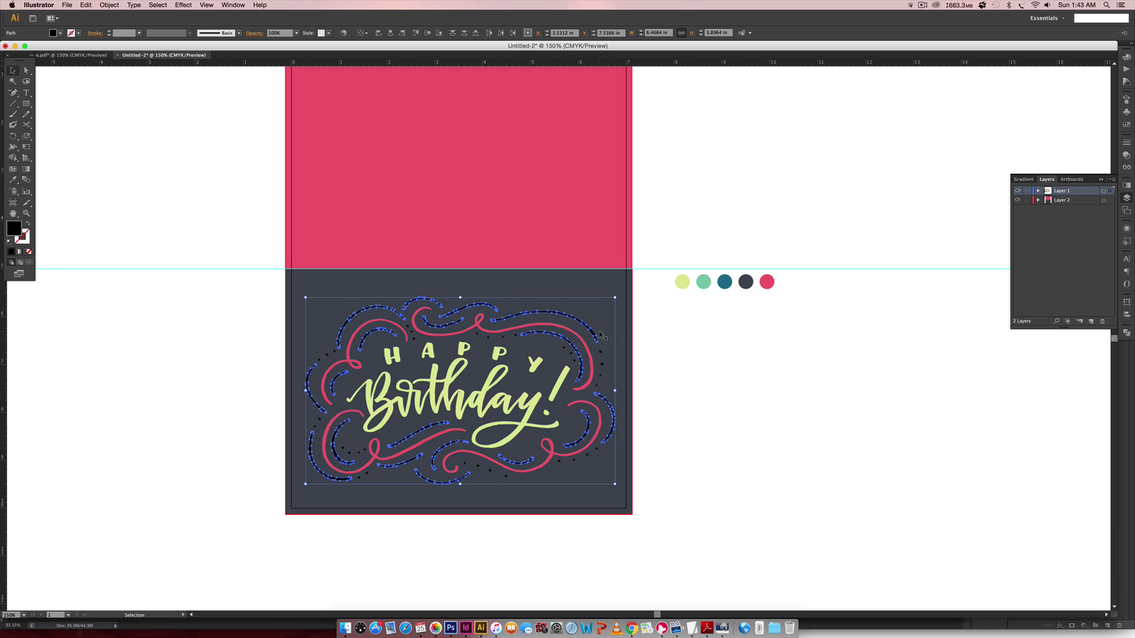
pyautogui.keyDown('shift'); pyautogui.click(605, 405); pyautogui.keyUp('shift')
pyautogui.press('super+g')
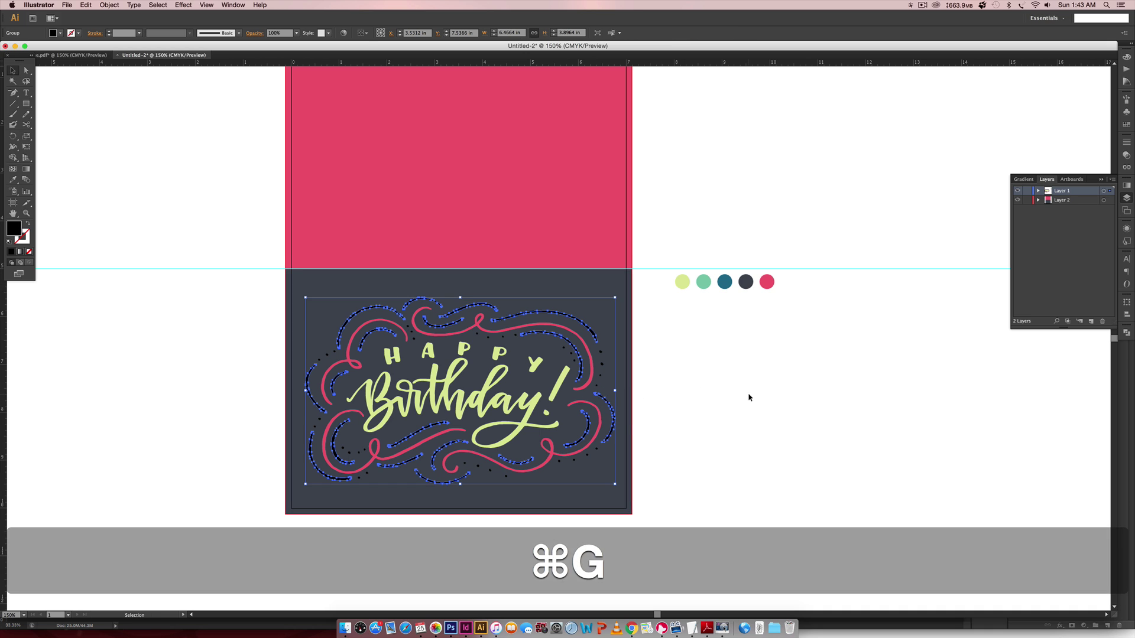
pyautogui.press('i')
pyautogui.click(681, 282)
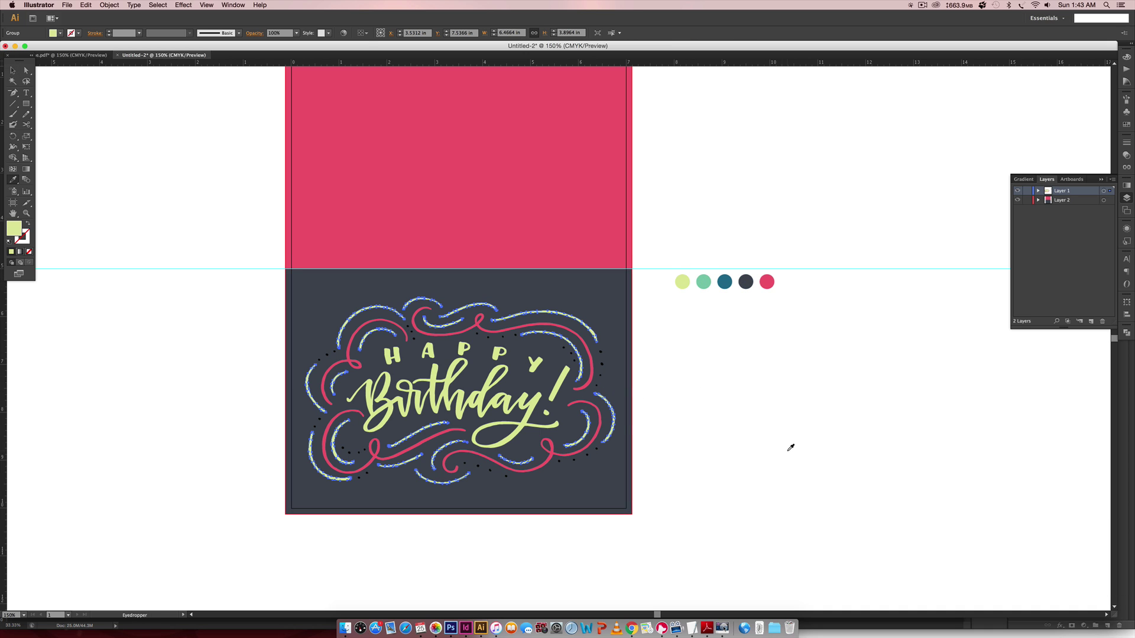
pyautogui.press('v')
pyautogui.click(636, 286)
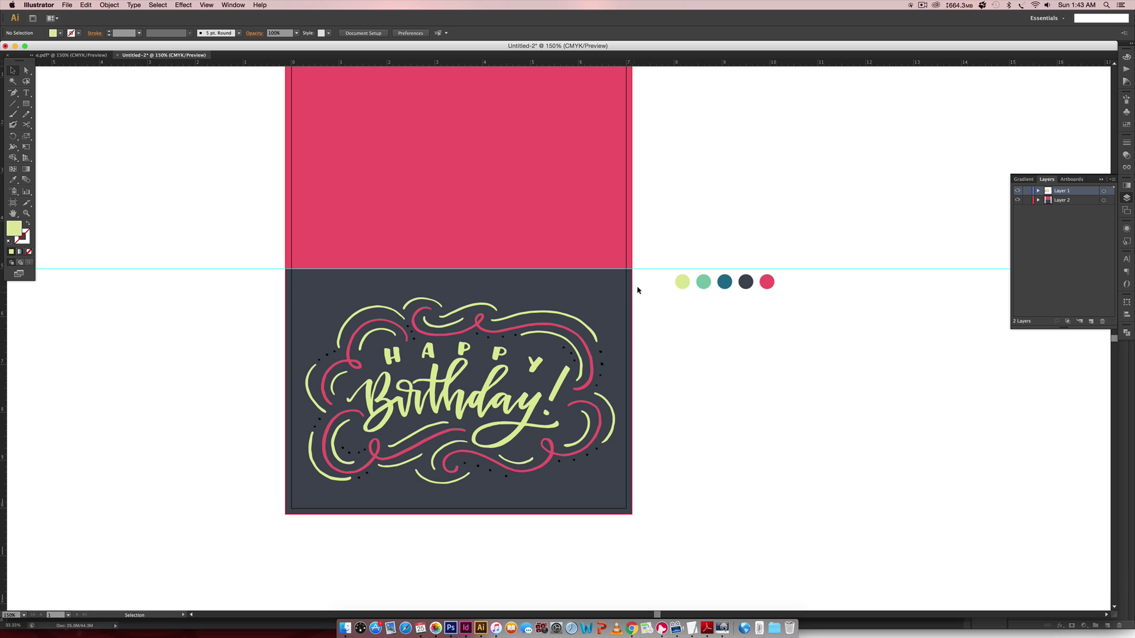
# Group the scattered dots on the front panel and fill them pink
pyautogui.moveTo(649, 288); pyautogui.dragTo(290, 494)
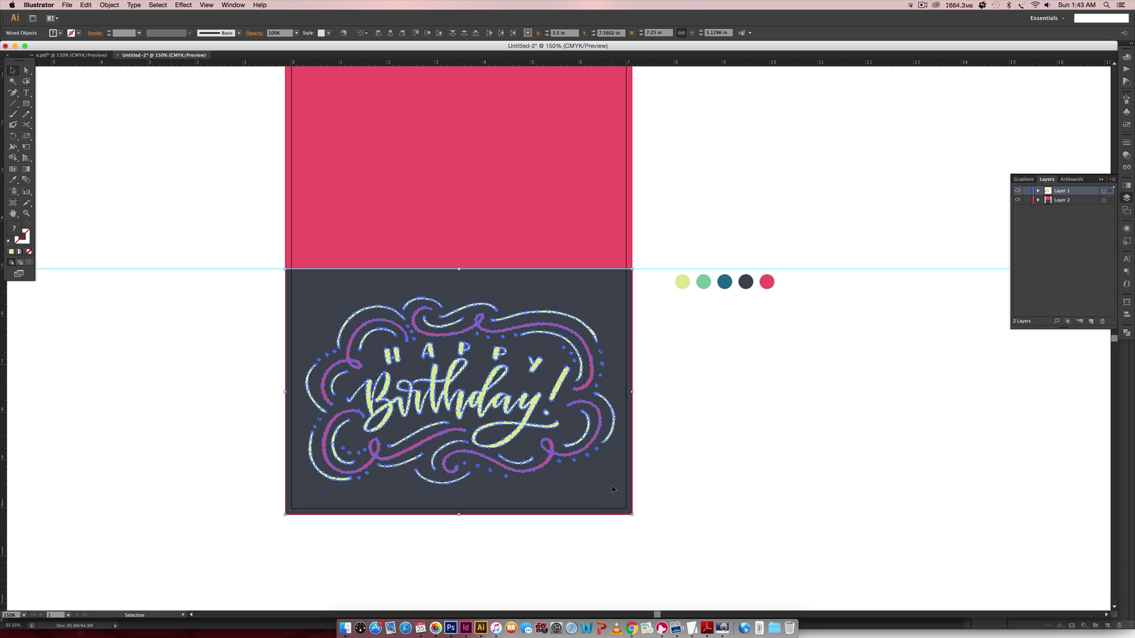
pyautogui.press('shift')
pyautogui.keyDown('shift'); pyautogui.click(596, 493); pyautogui.keyUp('shift')
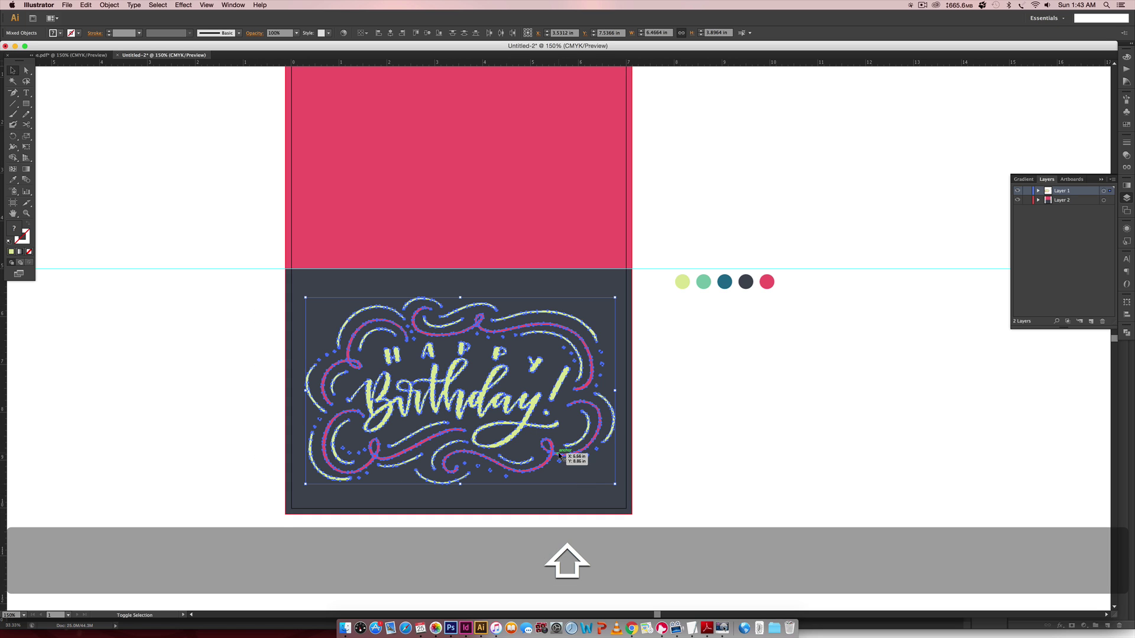
pyautogui.keyDown('shift'); pyautogui.click(572, 446); pyautogui.keyUp('shift')
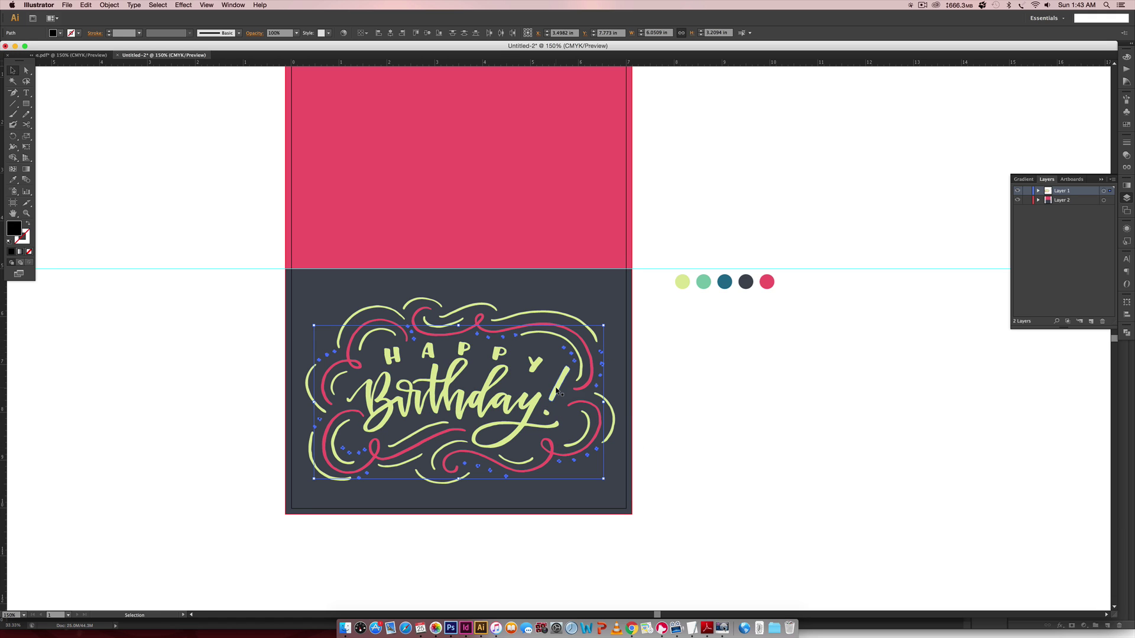
pyautogui.press('super+g')
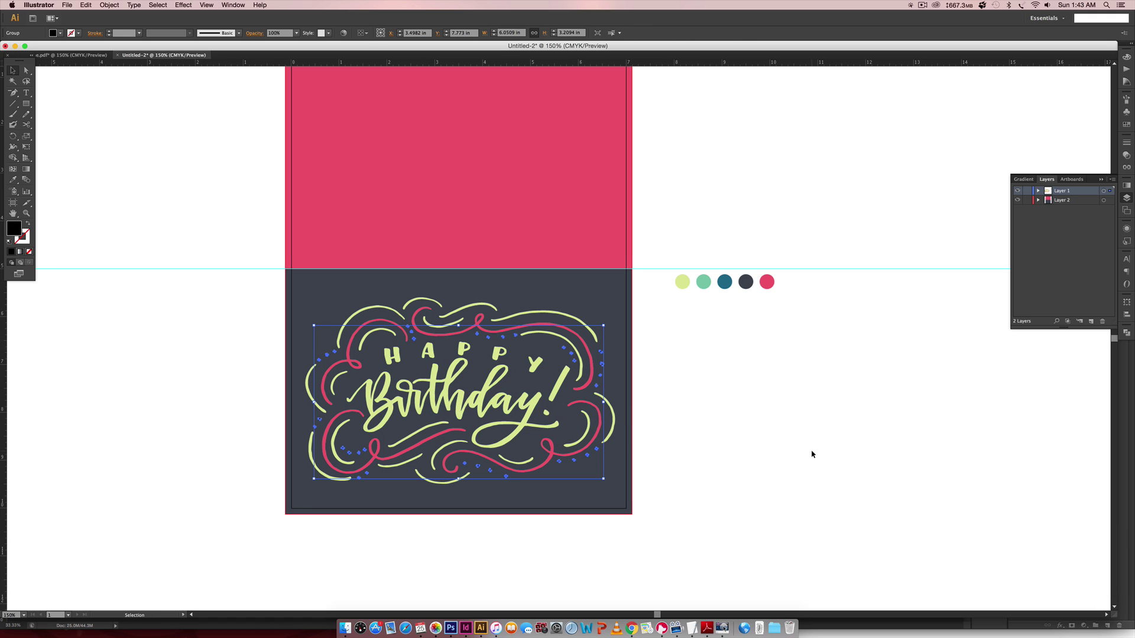
pyautogui.press('i')
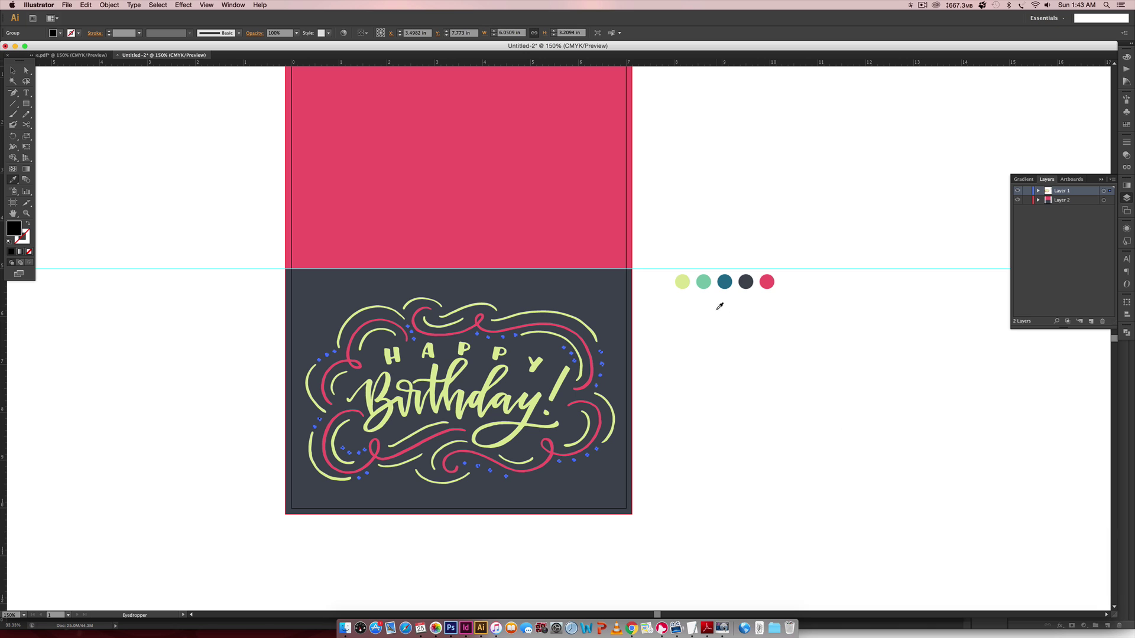
pyautogui.click(769, 283)
# Save the artwork as birthday-card.ai, then bring up tut-outcome.pdf in Adobe Reader
pyautogui.press('v')
pyautogui.click(722, 436)
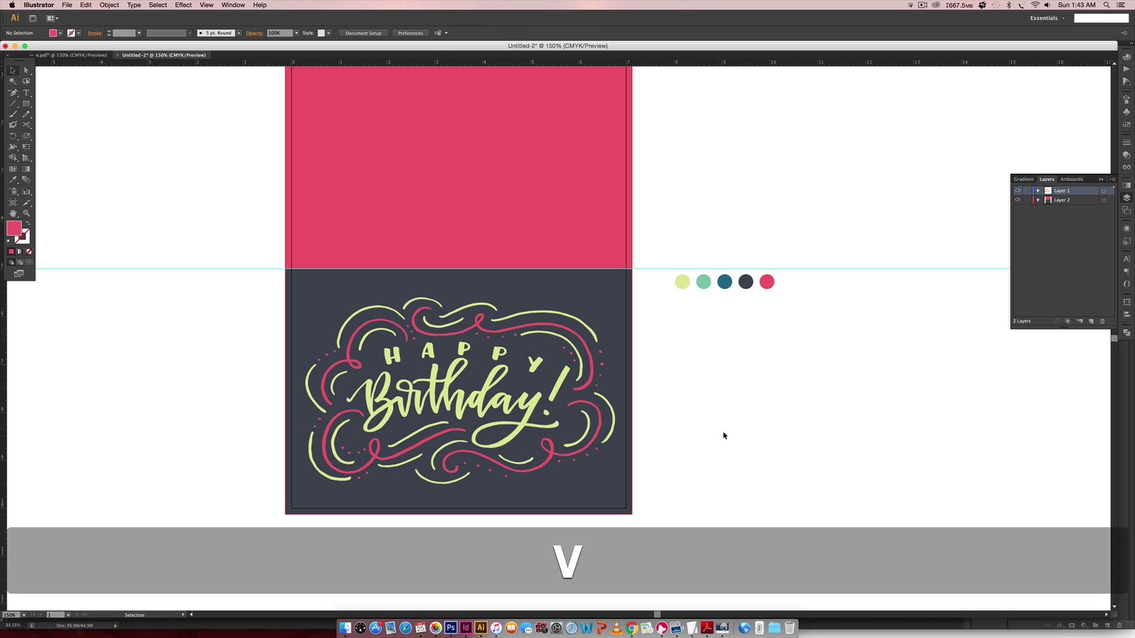
pyautogui.scroll(3, 699, 434)
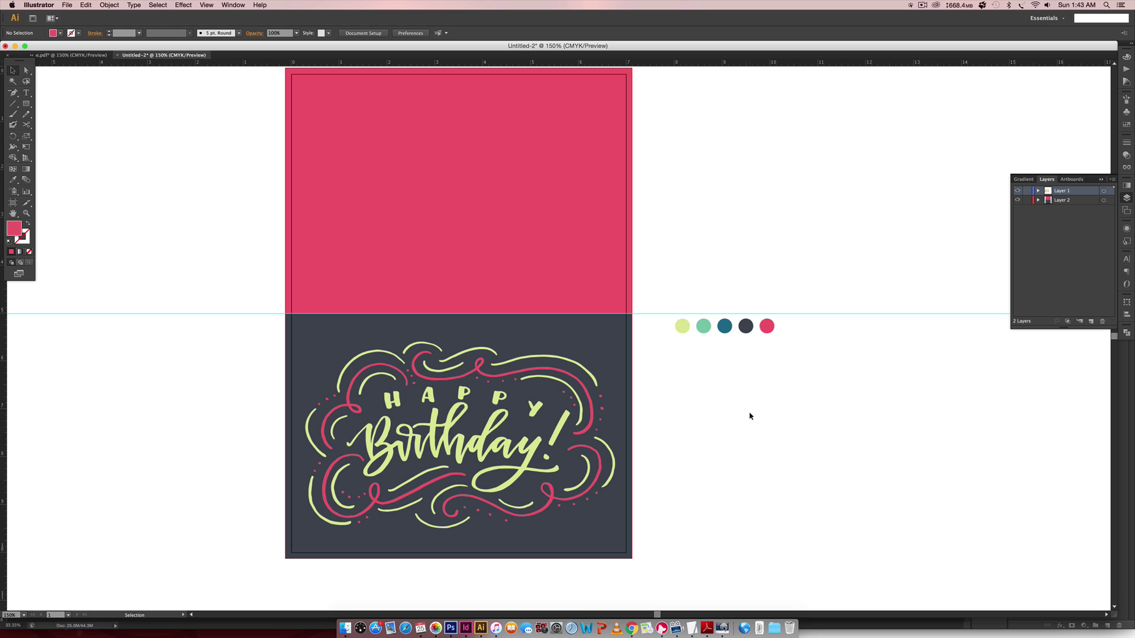
pyautogui.scroll(1, 750, 416)
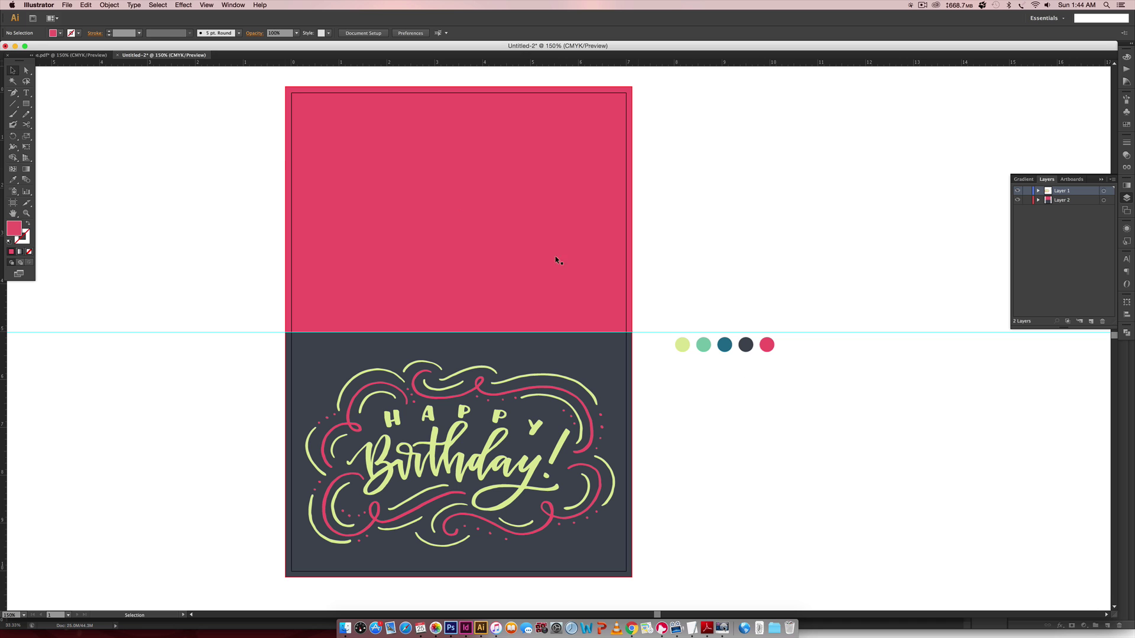
pyautogui.click(66, 5)
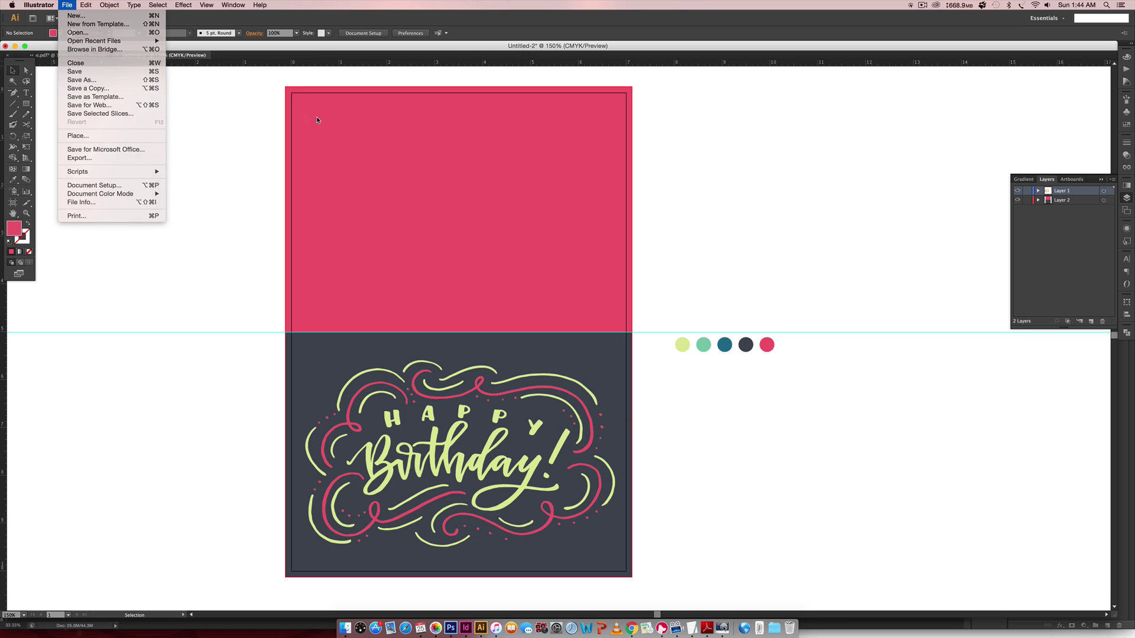
pyautogui.press('super+s')
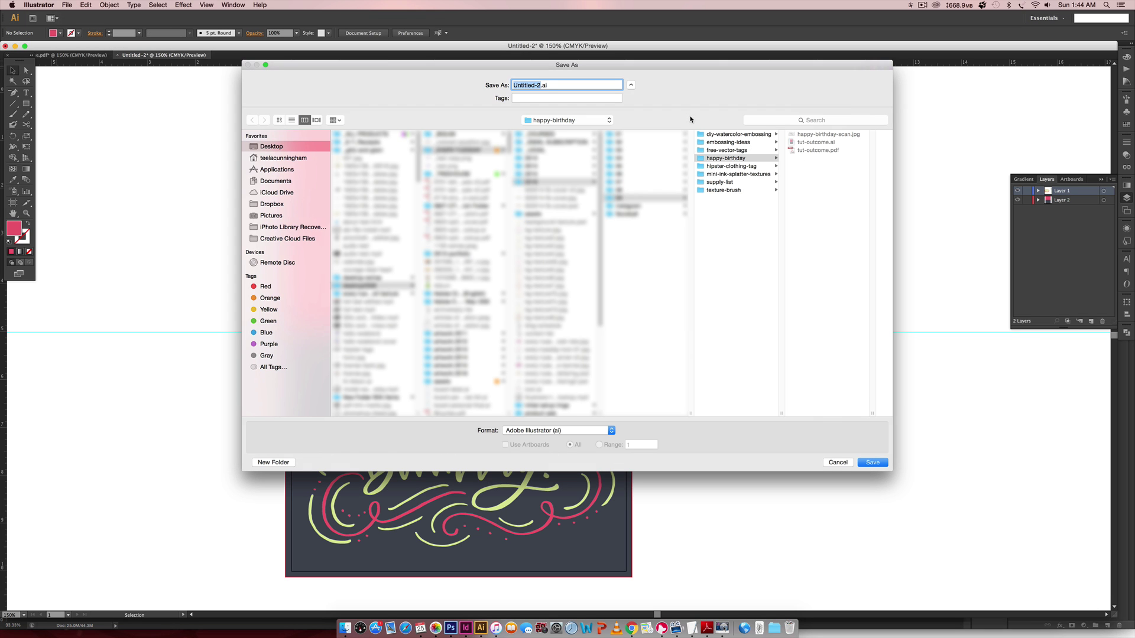
pyautogui.write('birthday-car')
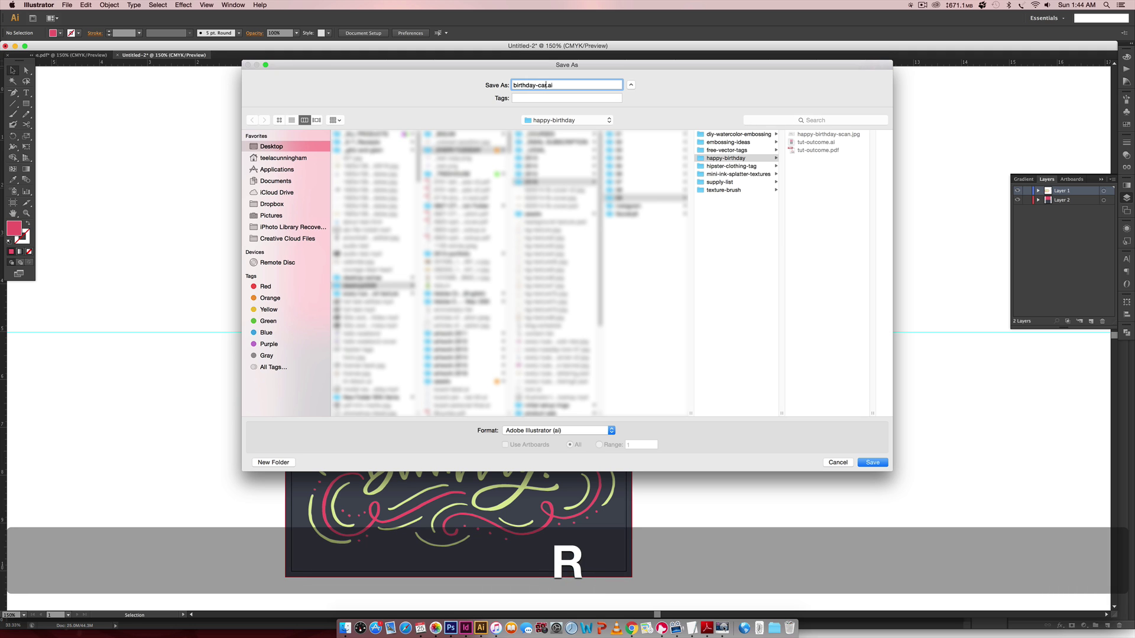
pyautogui.write('d')
pyautogui.press('Return')
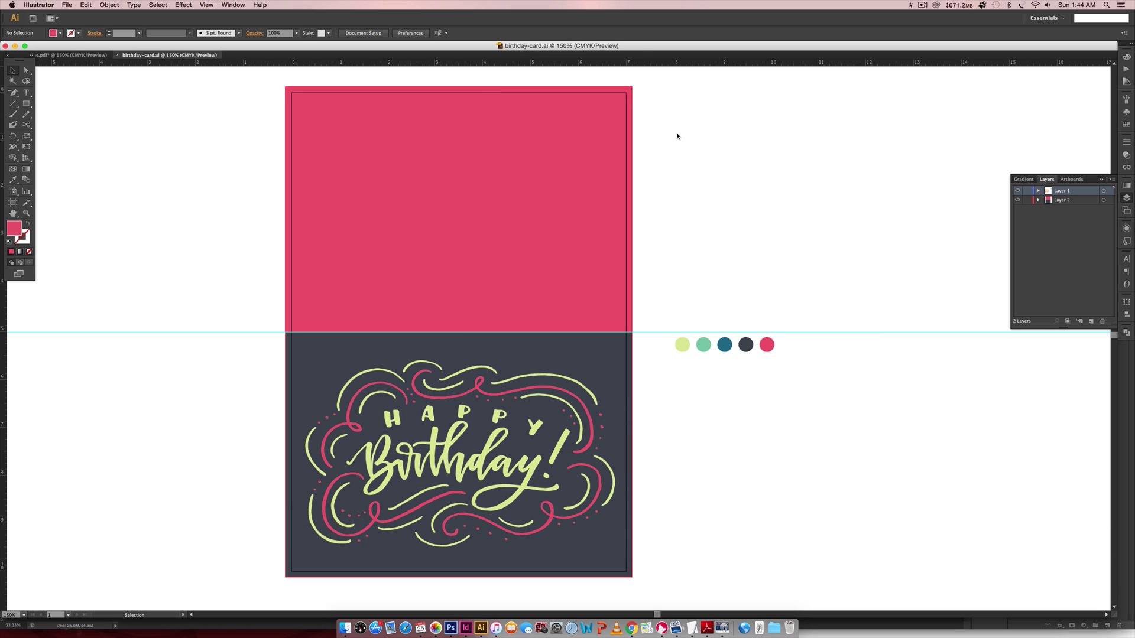
pyautogui.click(708, 627)
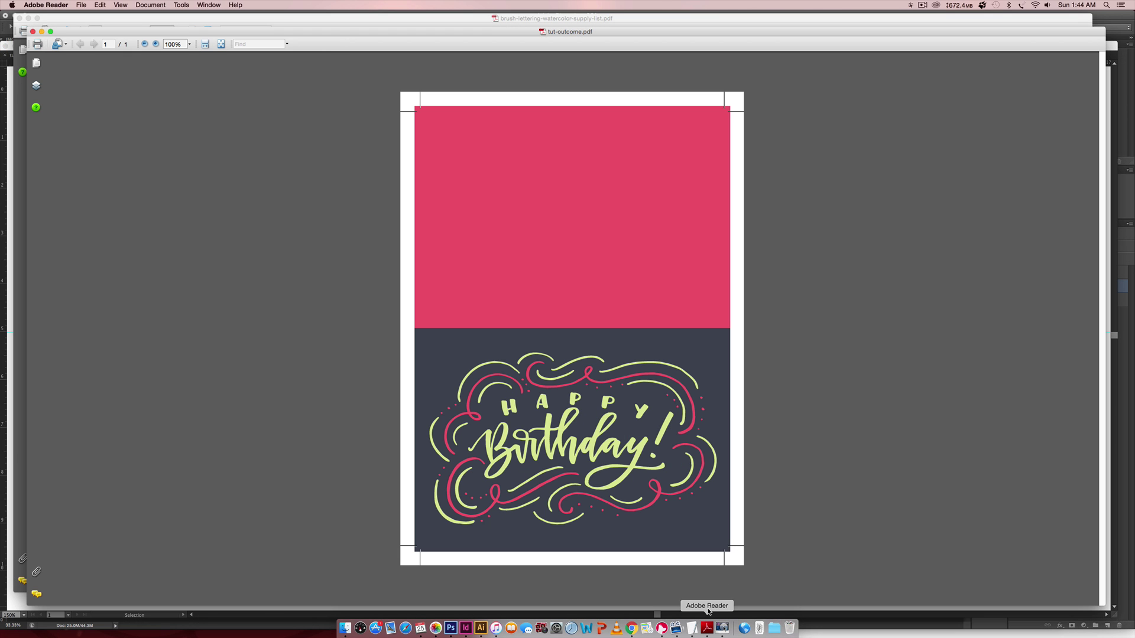
# Save a copy of the card in Adobe PDF format
pyautogui.click(482, 628)
pyautogui.click(67, 5)
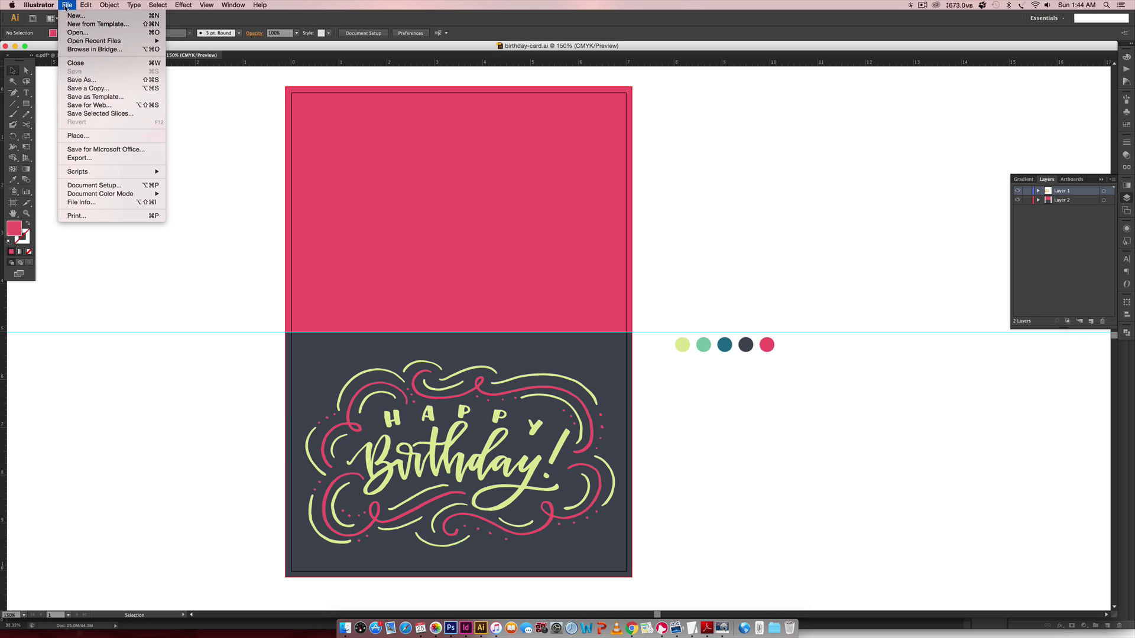
pyautogui.click(86, 80)
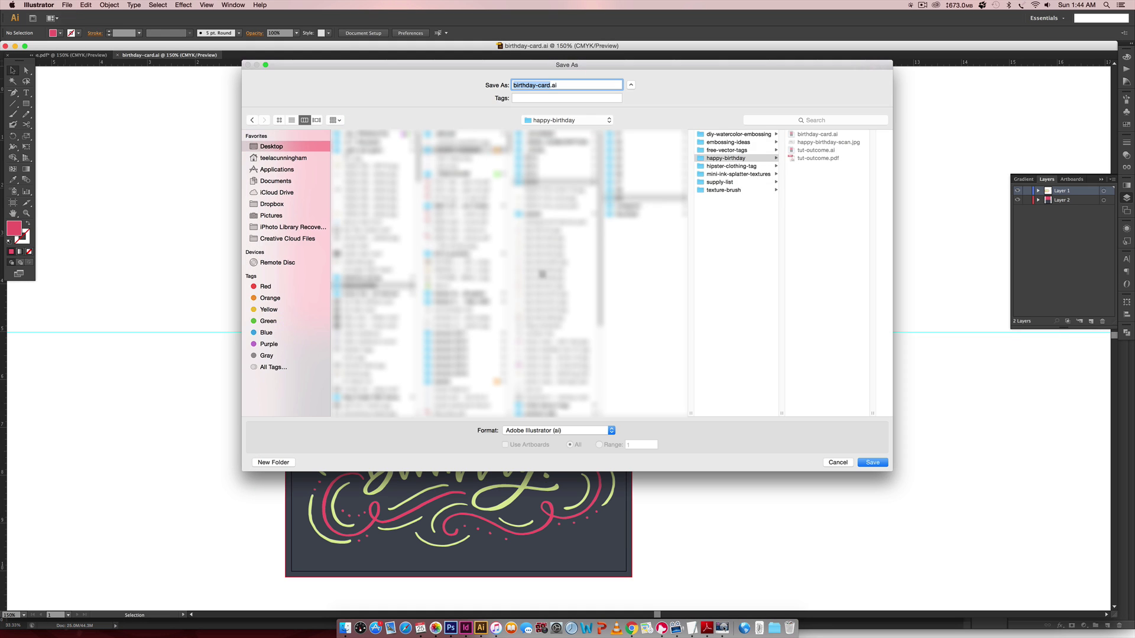
pyautogui.click(563, 430)
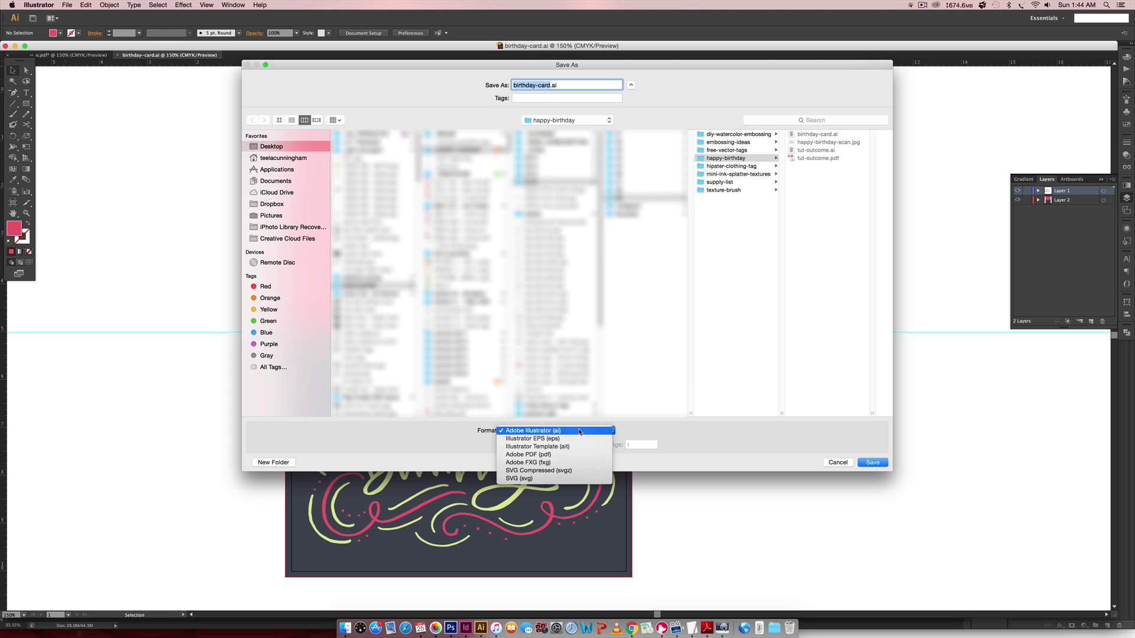
pyautogui.click(568, 457)
pyautogui.click(872, 463)
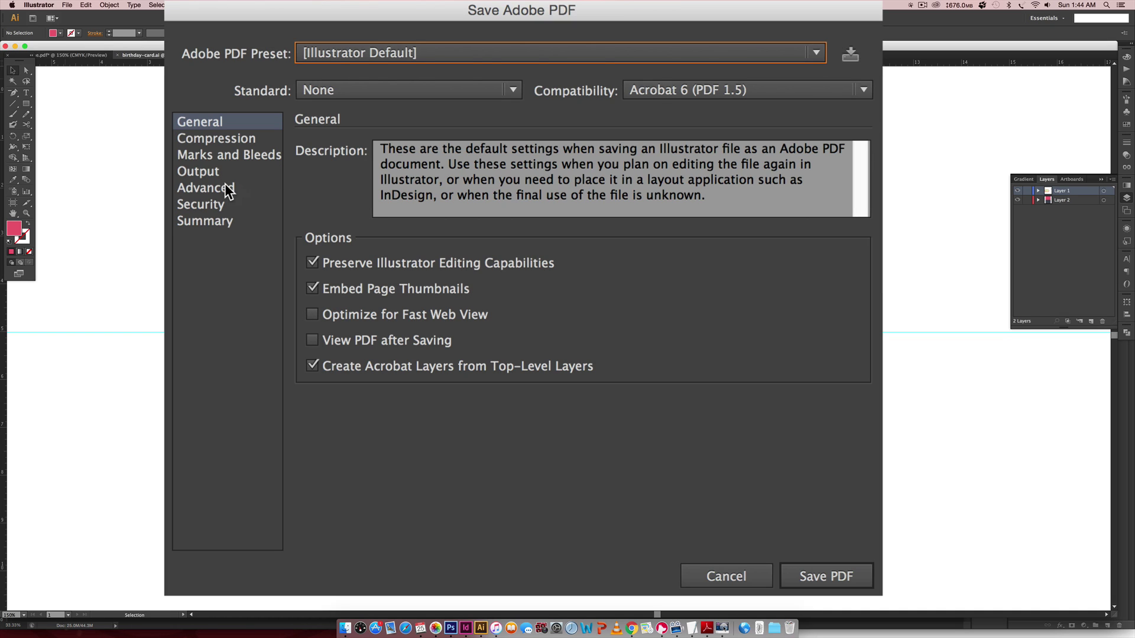
# Add trim marks and the document's 0.125 in bleed, then save birthday-card.pdf
pyautogui.click(225, 158)
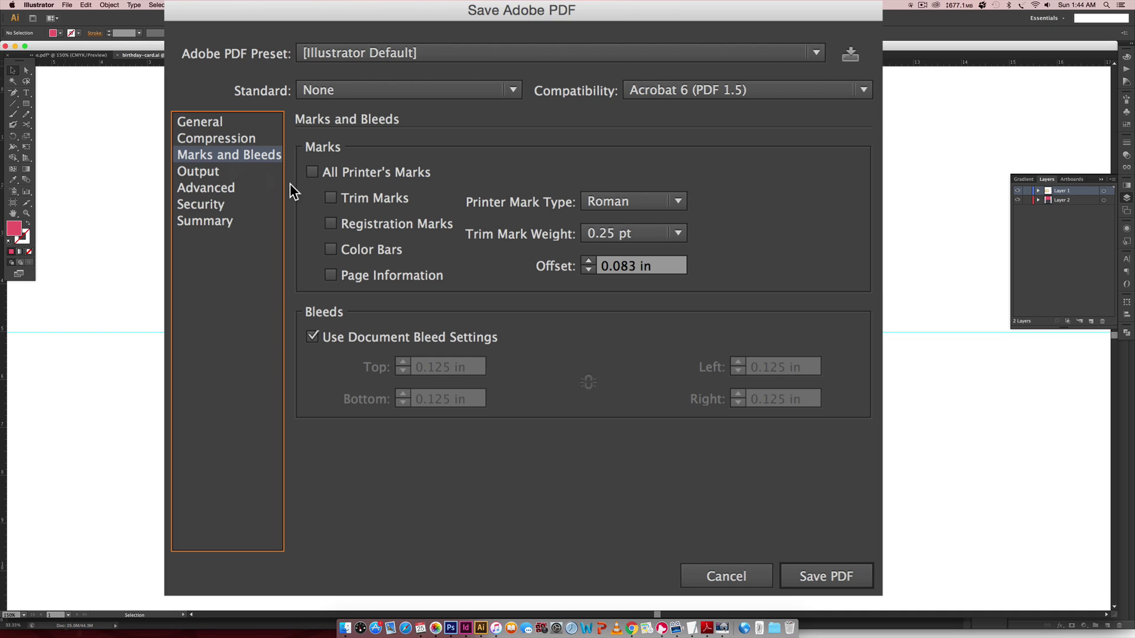
pyautogui.click(331, 198)
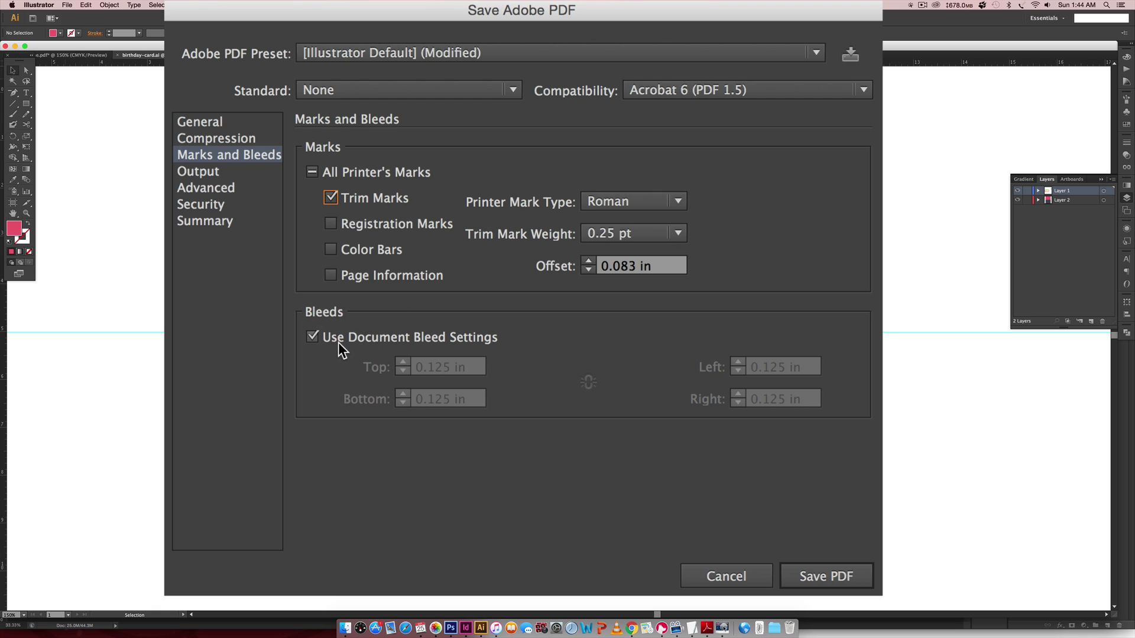
pyautogui.click(312, 338)
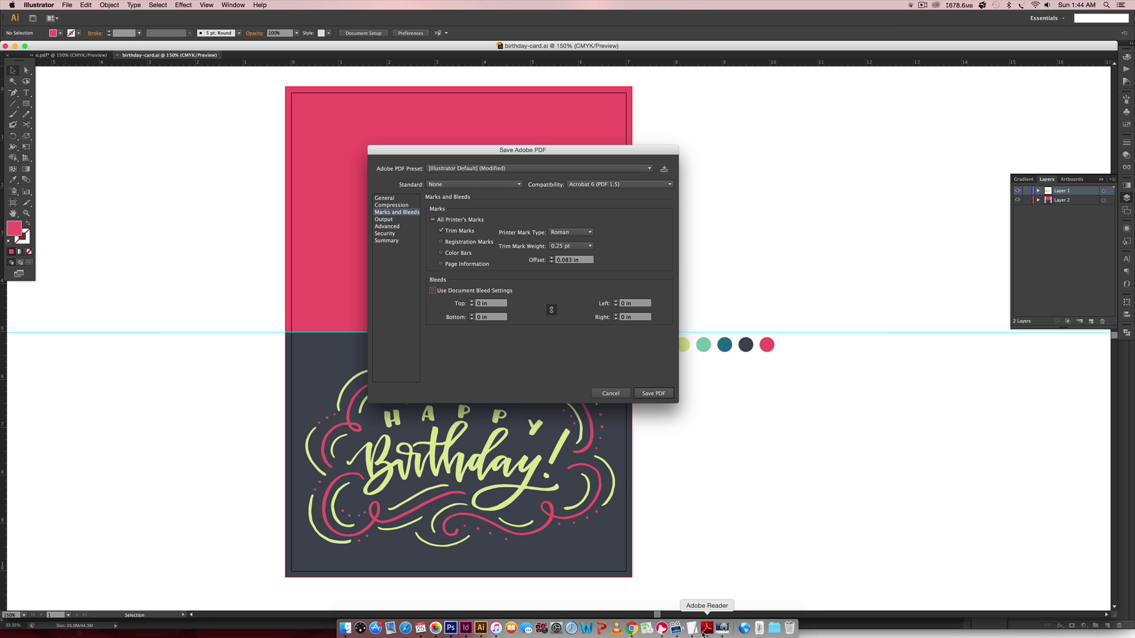
pyautogui.click(707, 628)
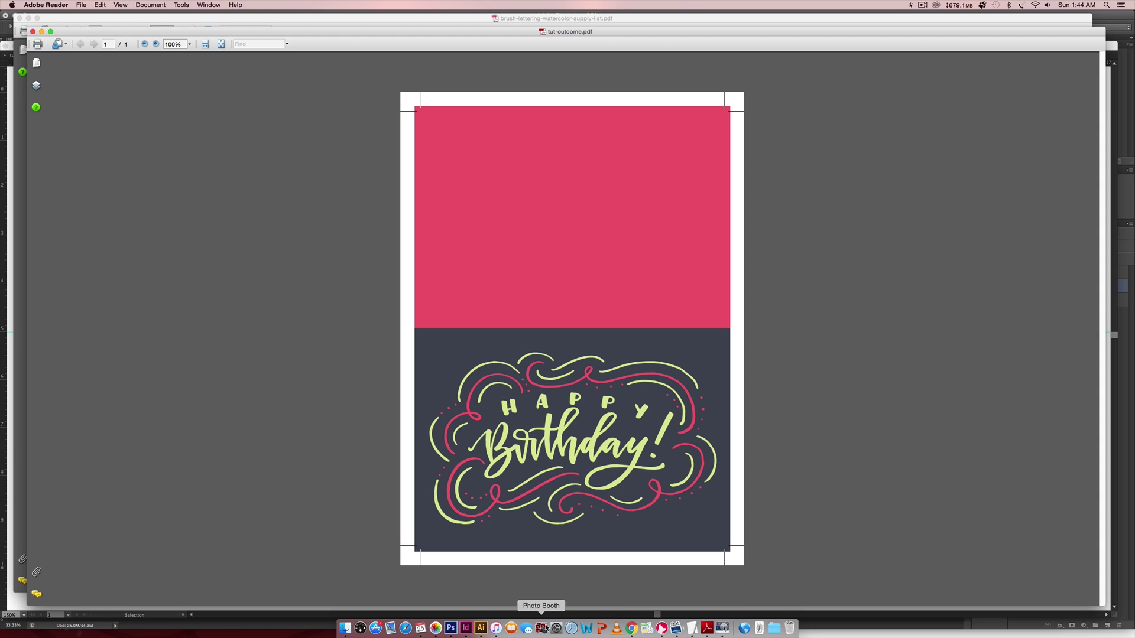
pyautogui.click(481, 628)
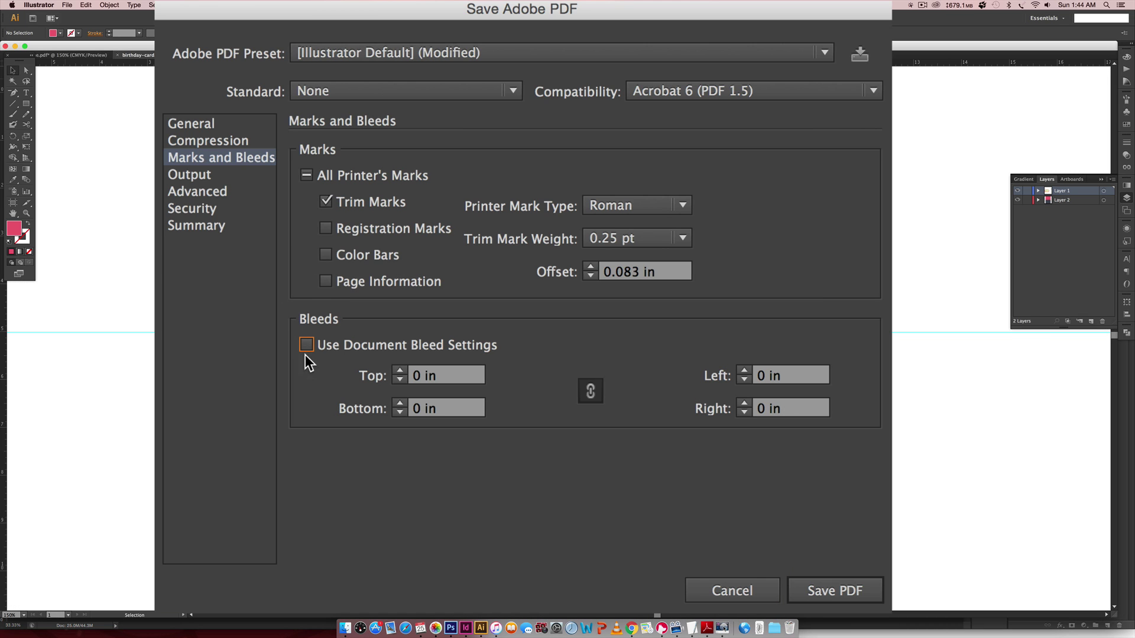
pyautogui.click(306, 345)
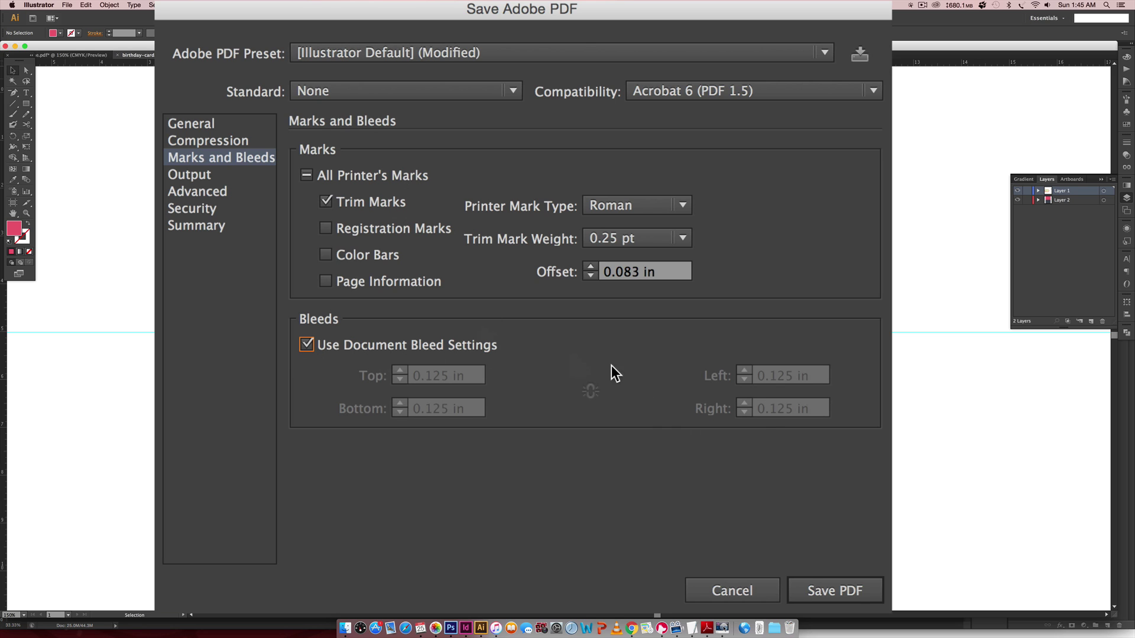
pyautogui.click(828, 587)
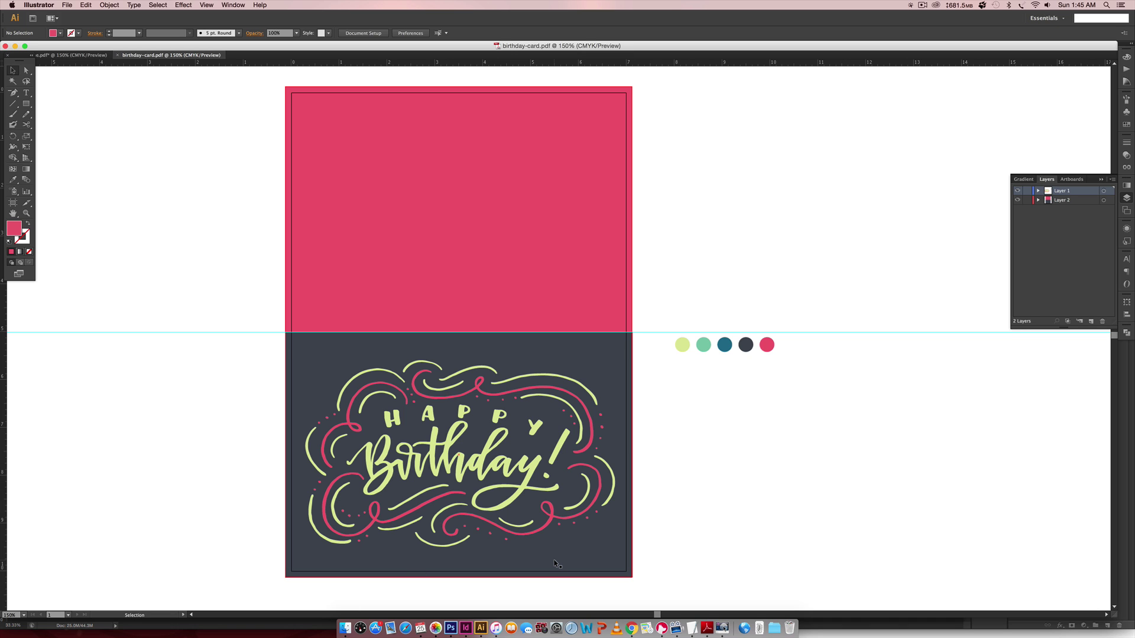
# Open birthday-card.pdf from the happy-birthday folder in Adobe Reader and fit the whole page
pyautogui.click(707, 629)
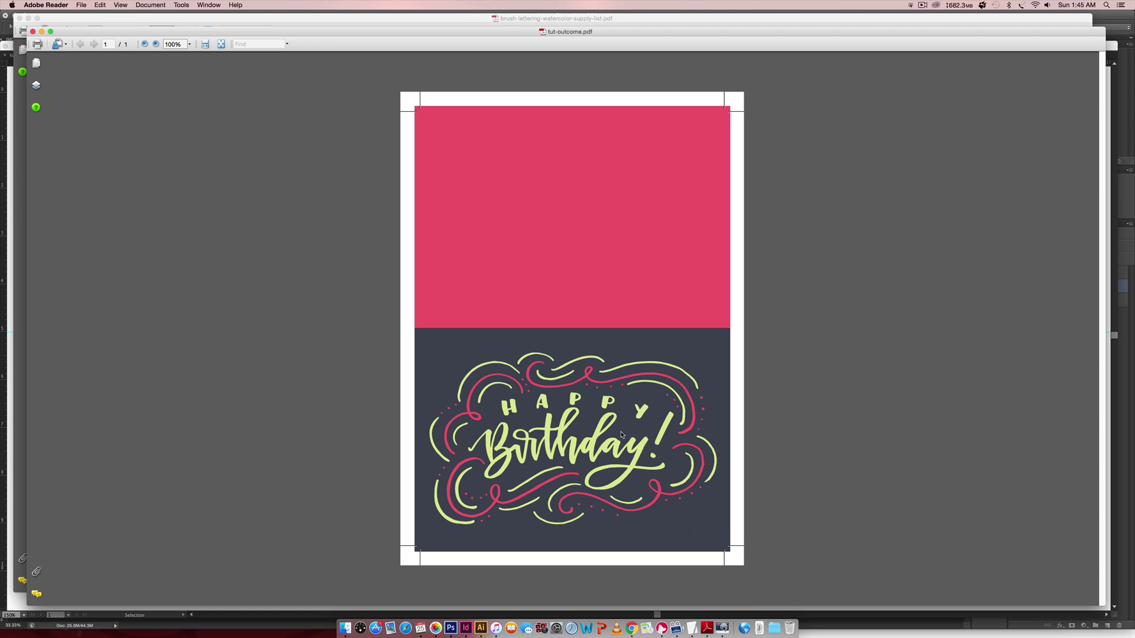
pyautogui.click(82, 6)
pyautogui.click(94, 16)
pyautogui.click(578, 121)
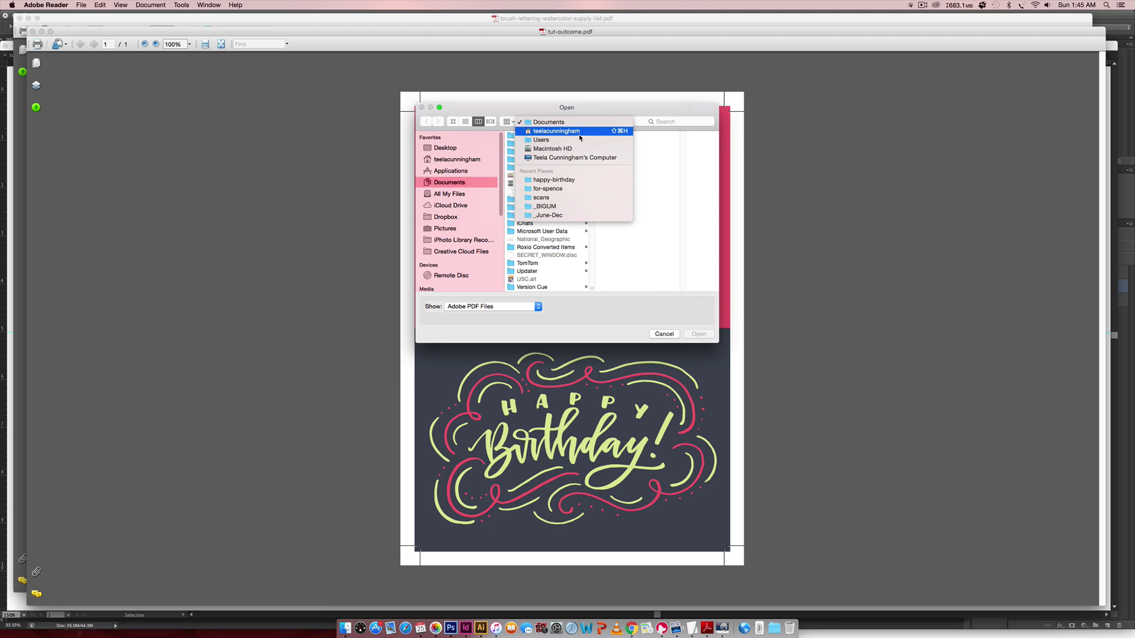
pyautogui.click(580, 179)
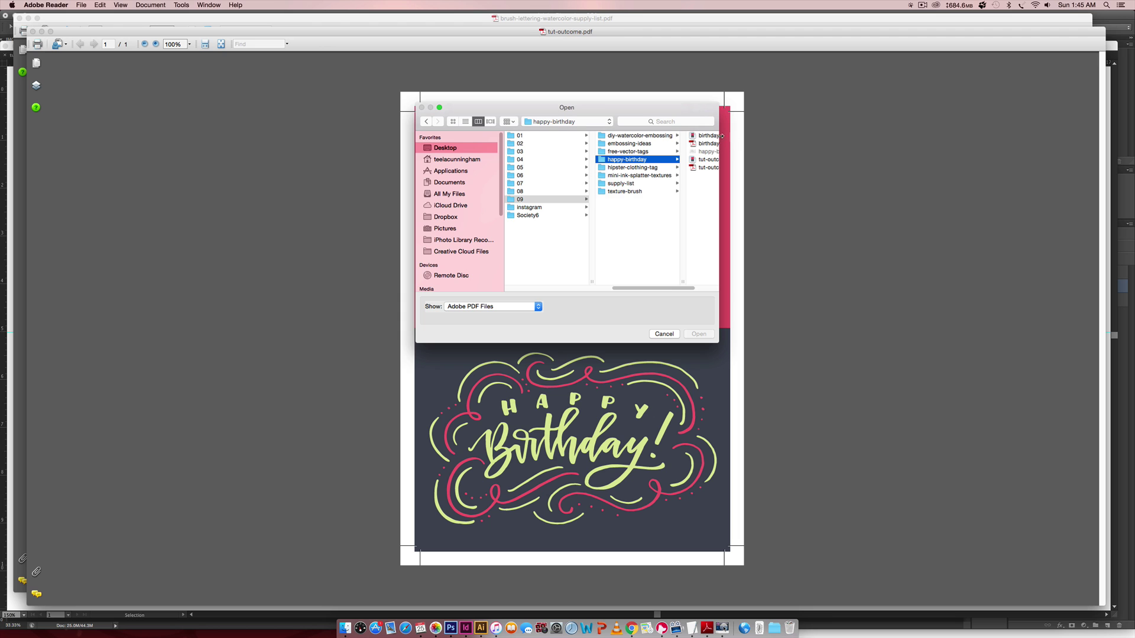
pyautogui.click(708, 143)
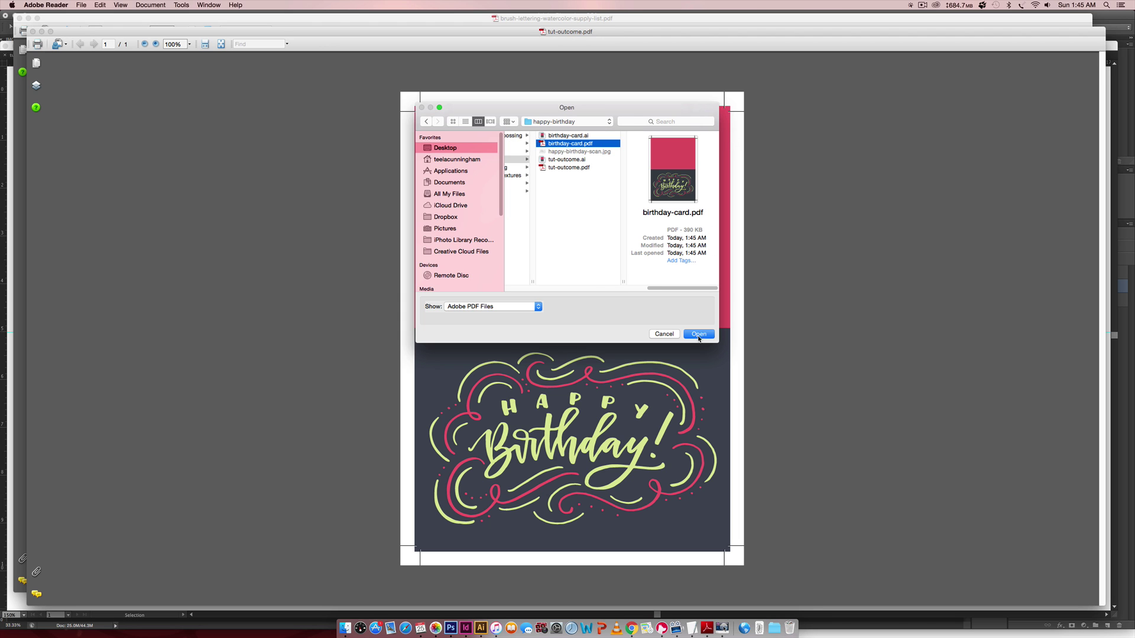
pyautogui.click(699, 334)
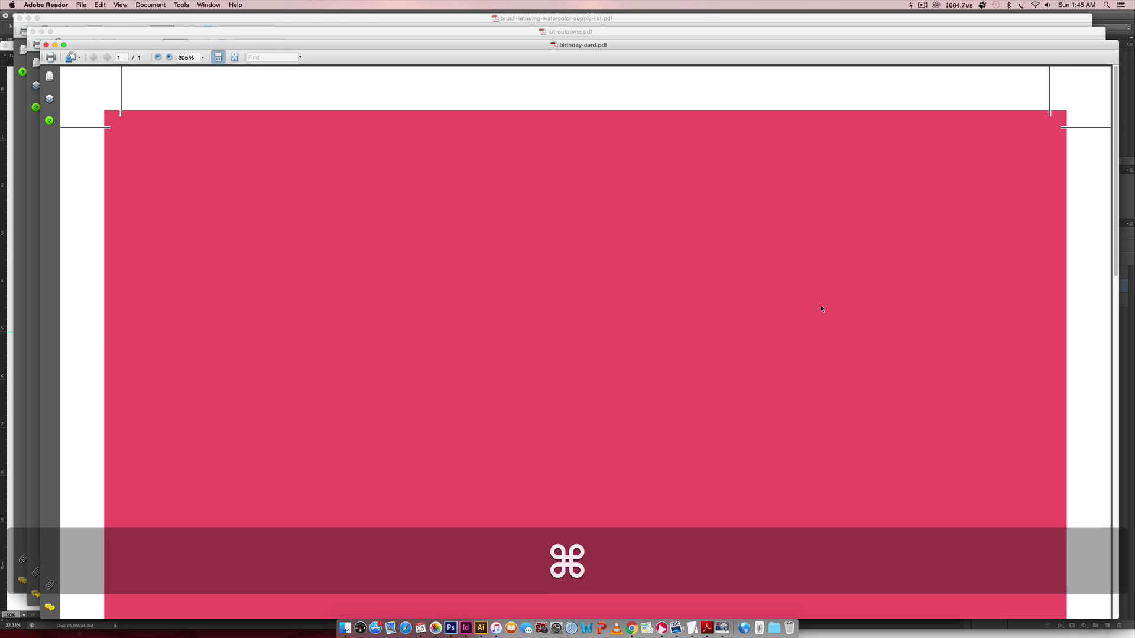
pyautogui.press('super+0')
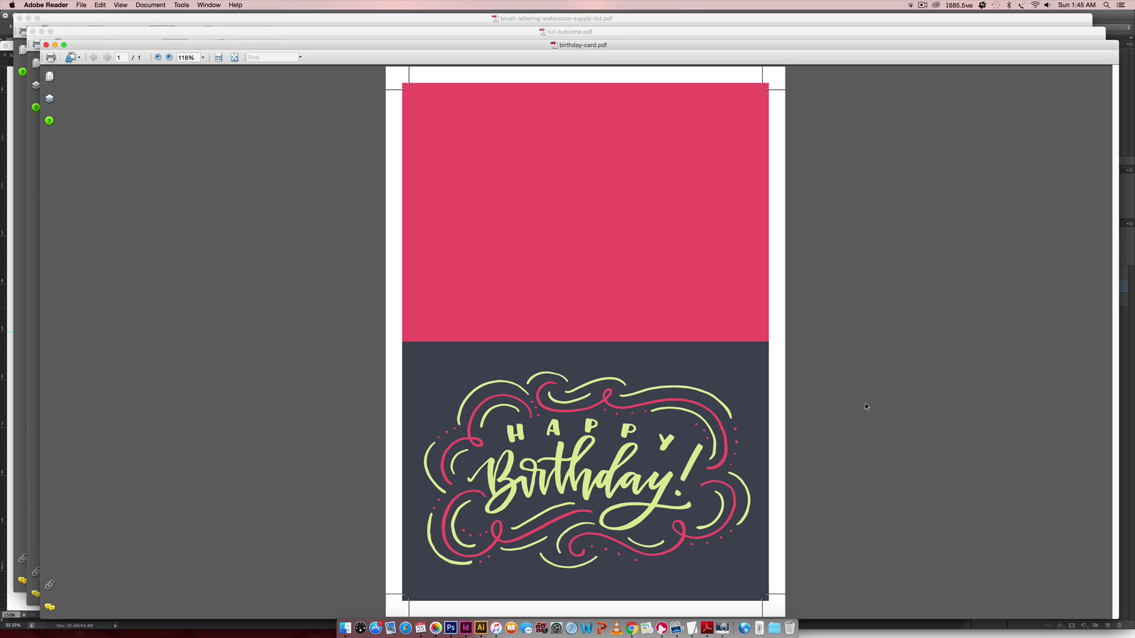
# View the greeting-card mockup in Photoshop, then go back to the card in Illustrator
pyautogui.click(451, 628)
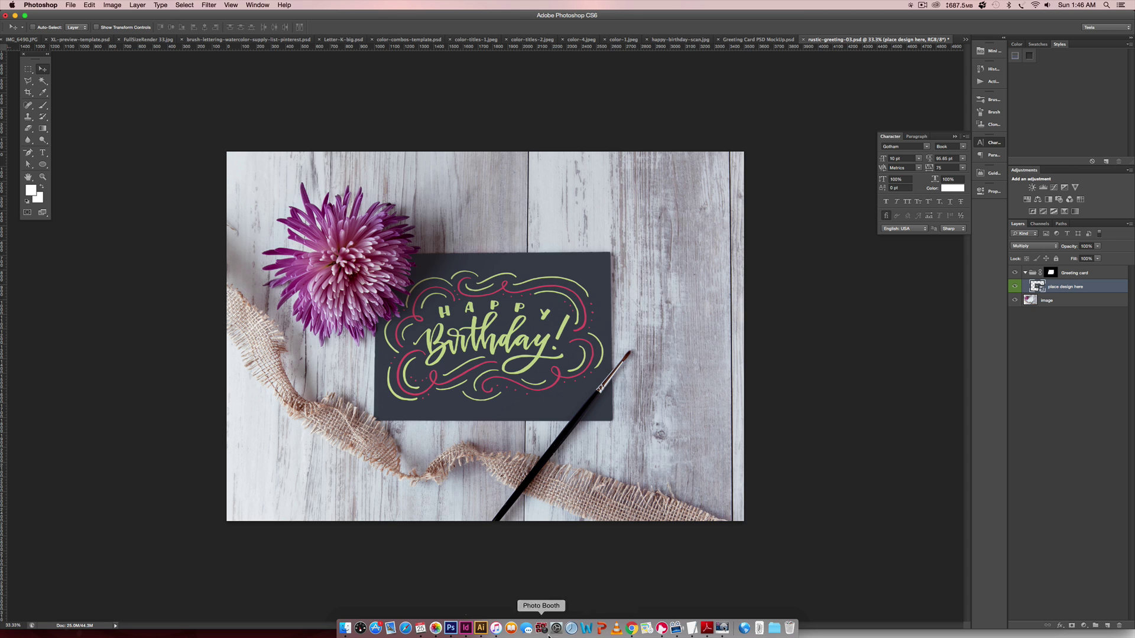
pyautogui.click(481, 627)
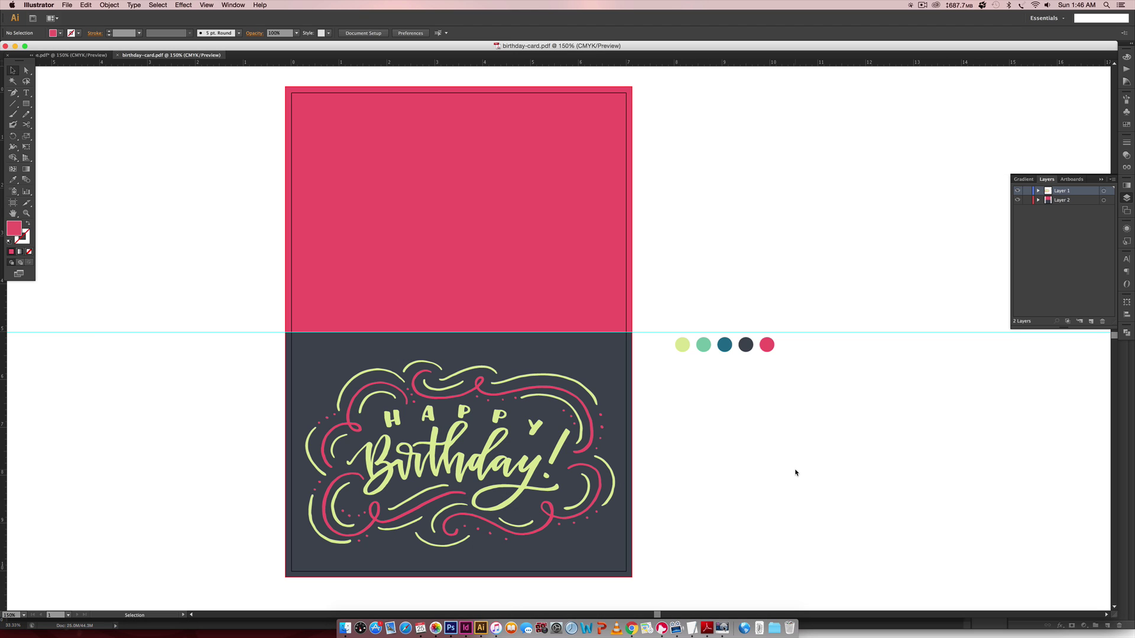